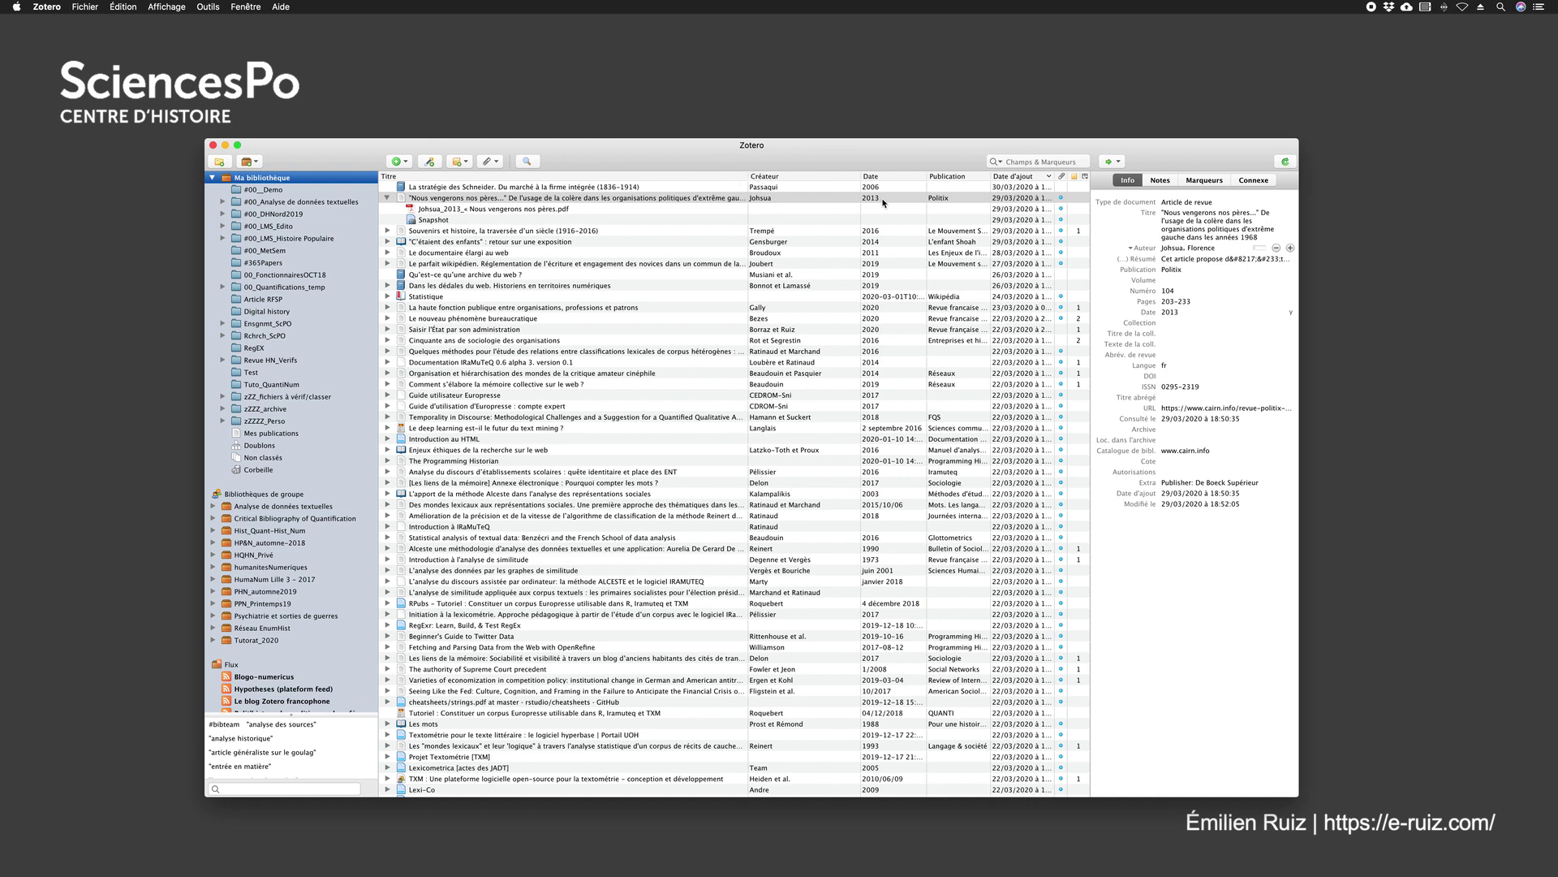
Step: Select the article "Nous vengerons nos pères...", look through the item list, and select the whole library Ma bibliothèque
left_click(445, 199)
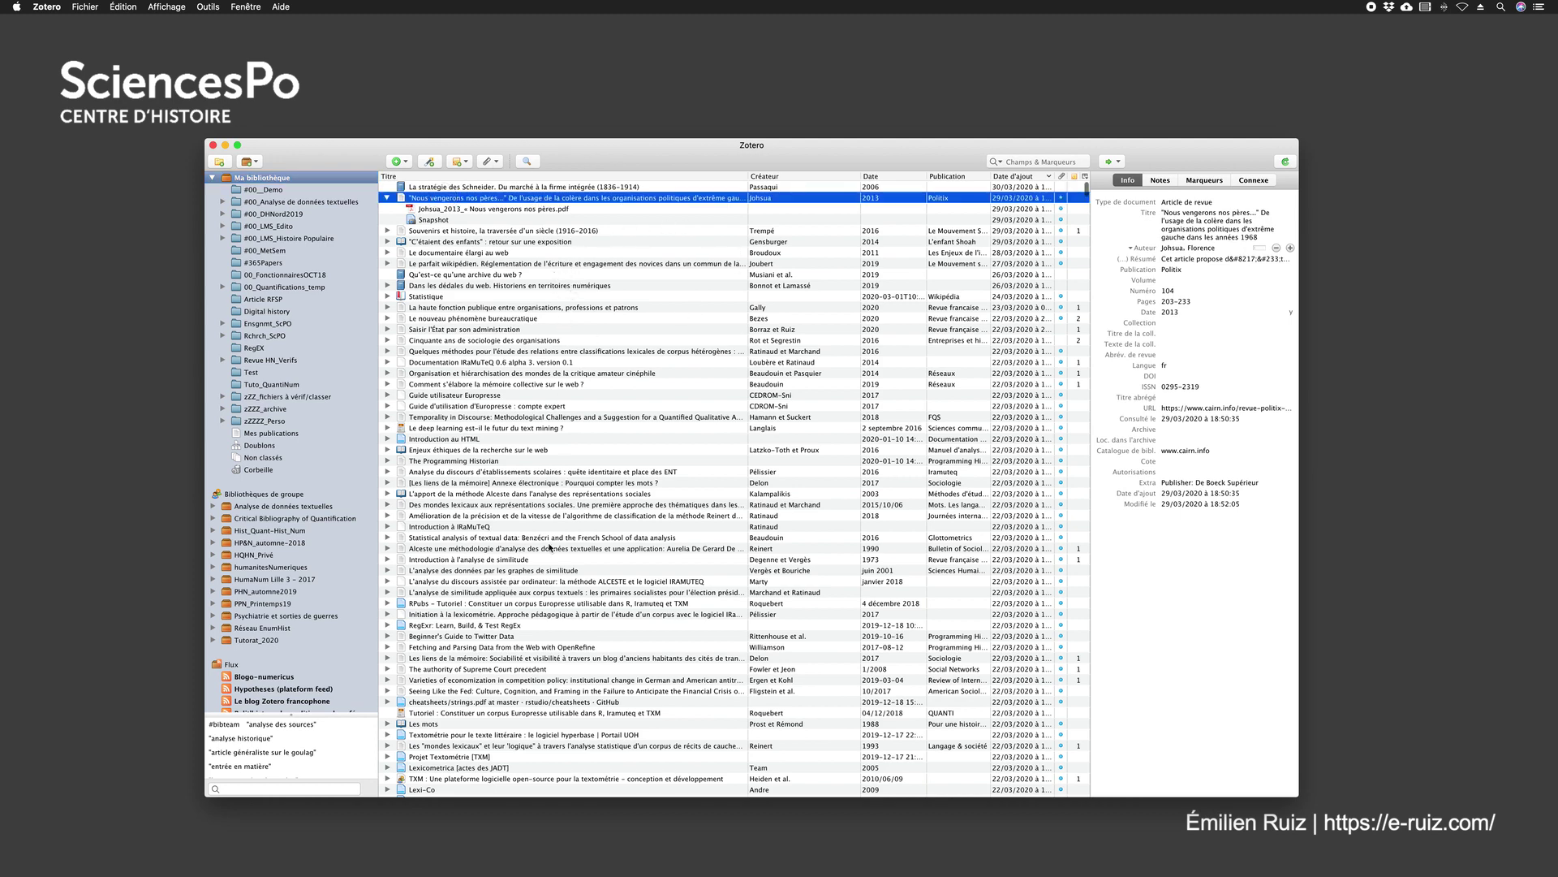
scroll(552, 550, "down", 5)
scroll(556, 553, "up", 5)
left_click(268, 178)
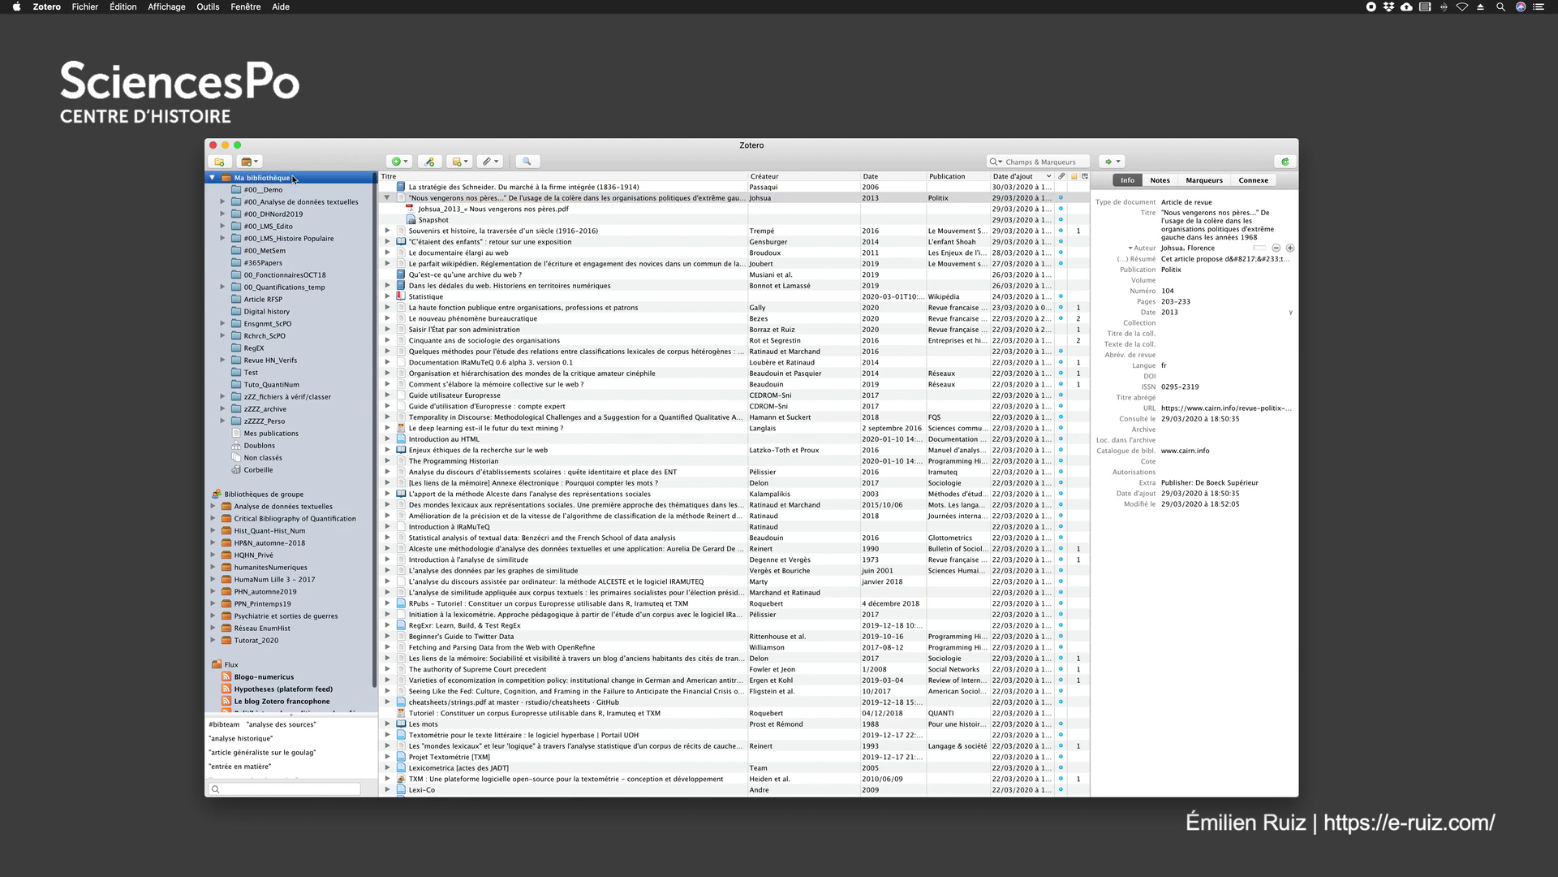
Step: Browse the collection #00_Analyse de données textuelles down through 01_Logiciels et langages to its HTML subcollection
left_click(259, 203)
left_click(223, 202)
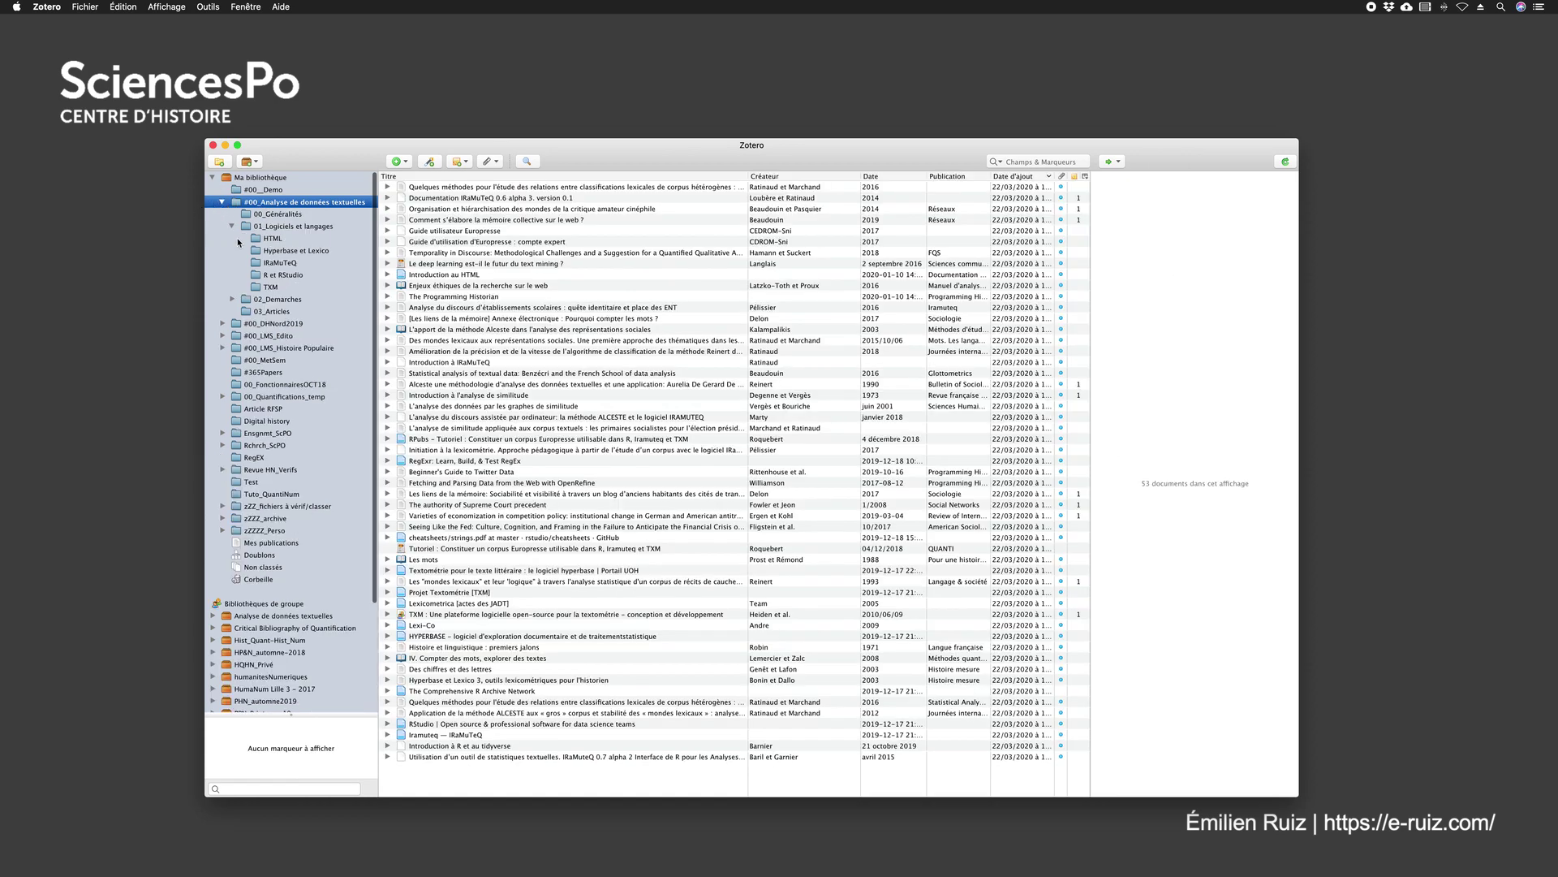
left_click(261, 216)
left_click(260, 229)
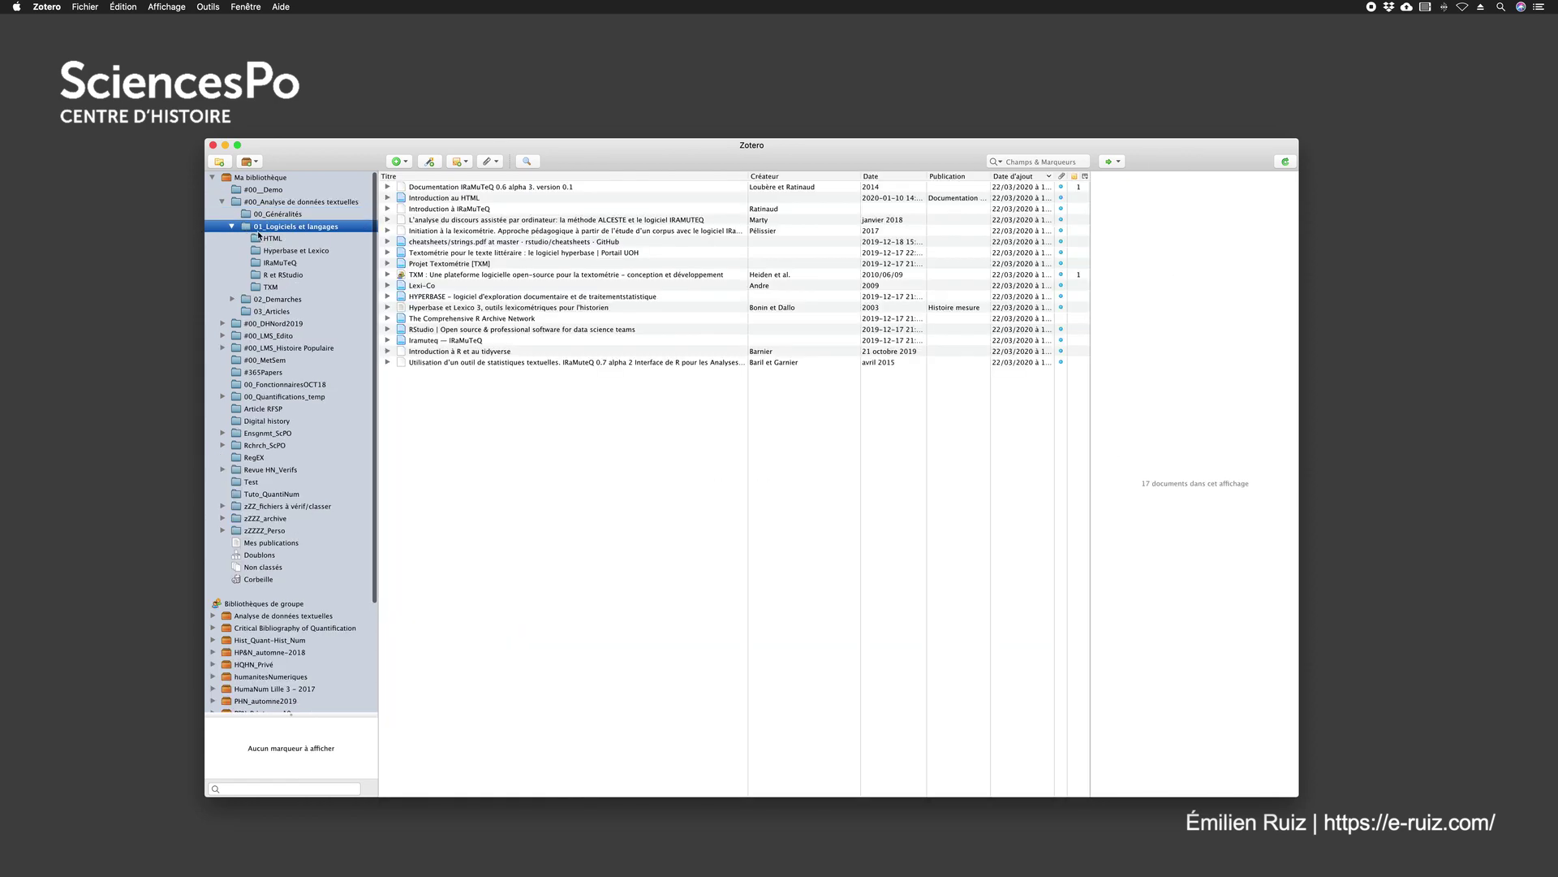
left_click(269, 239)
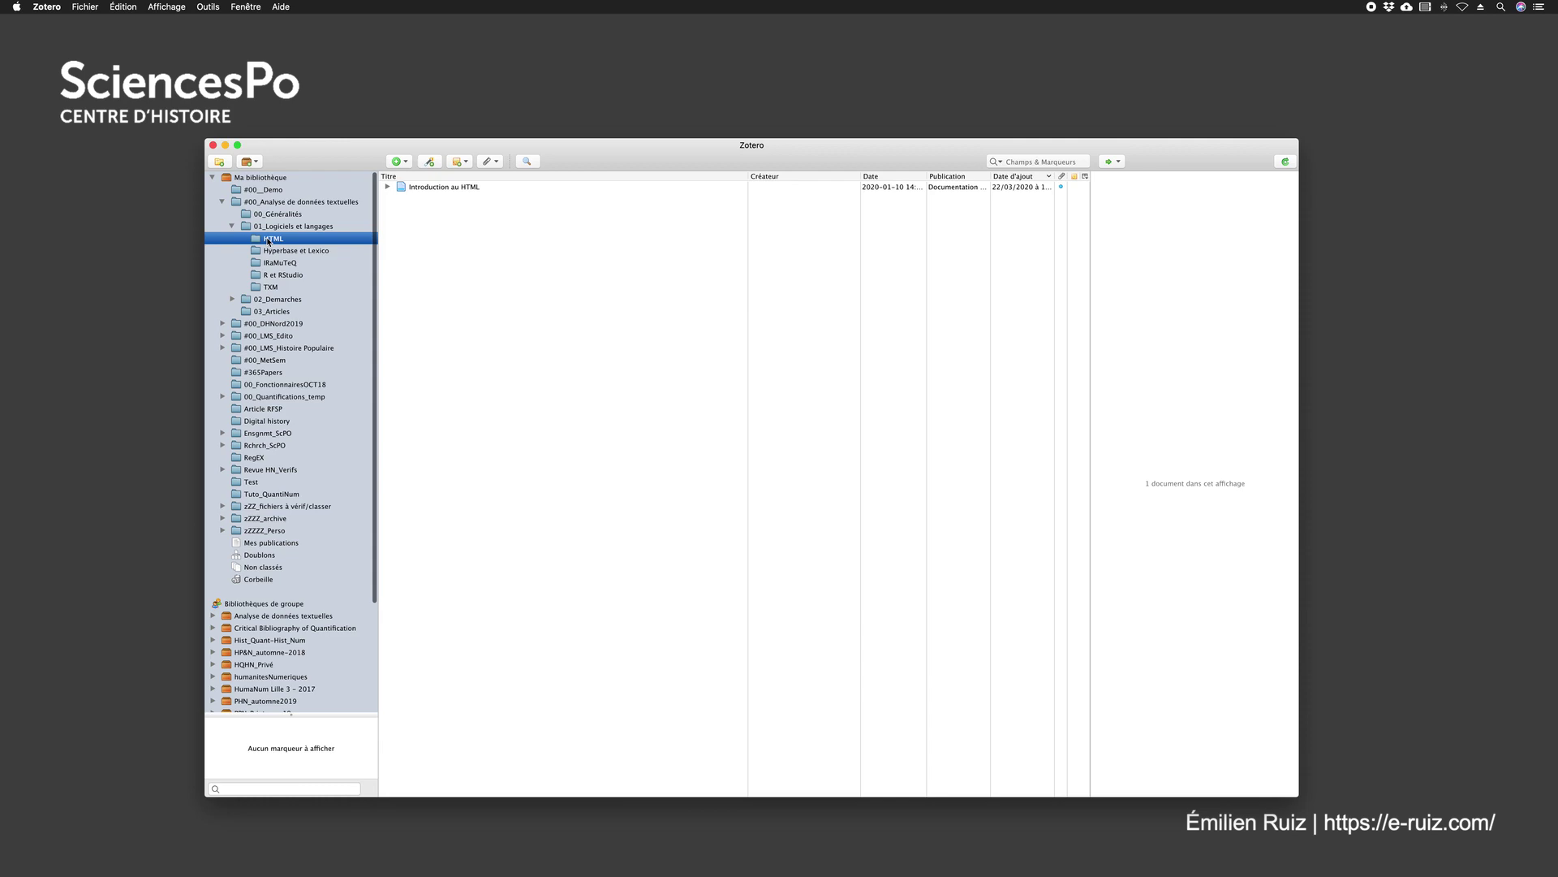
Step: Collapse 01_Logiciels et langages and #00_Analyse de données textuelles, and return to the full contents of Ma bibliothèque
left_click(232, 226)
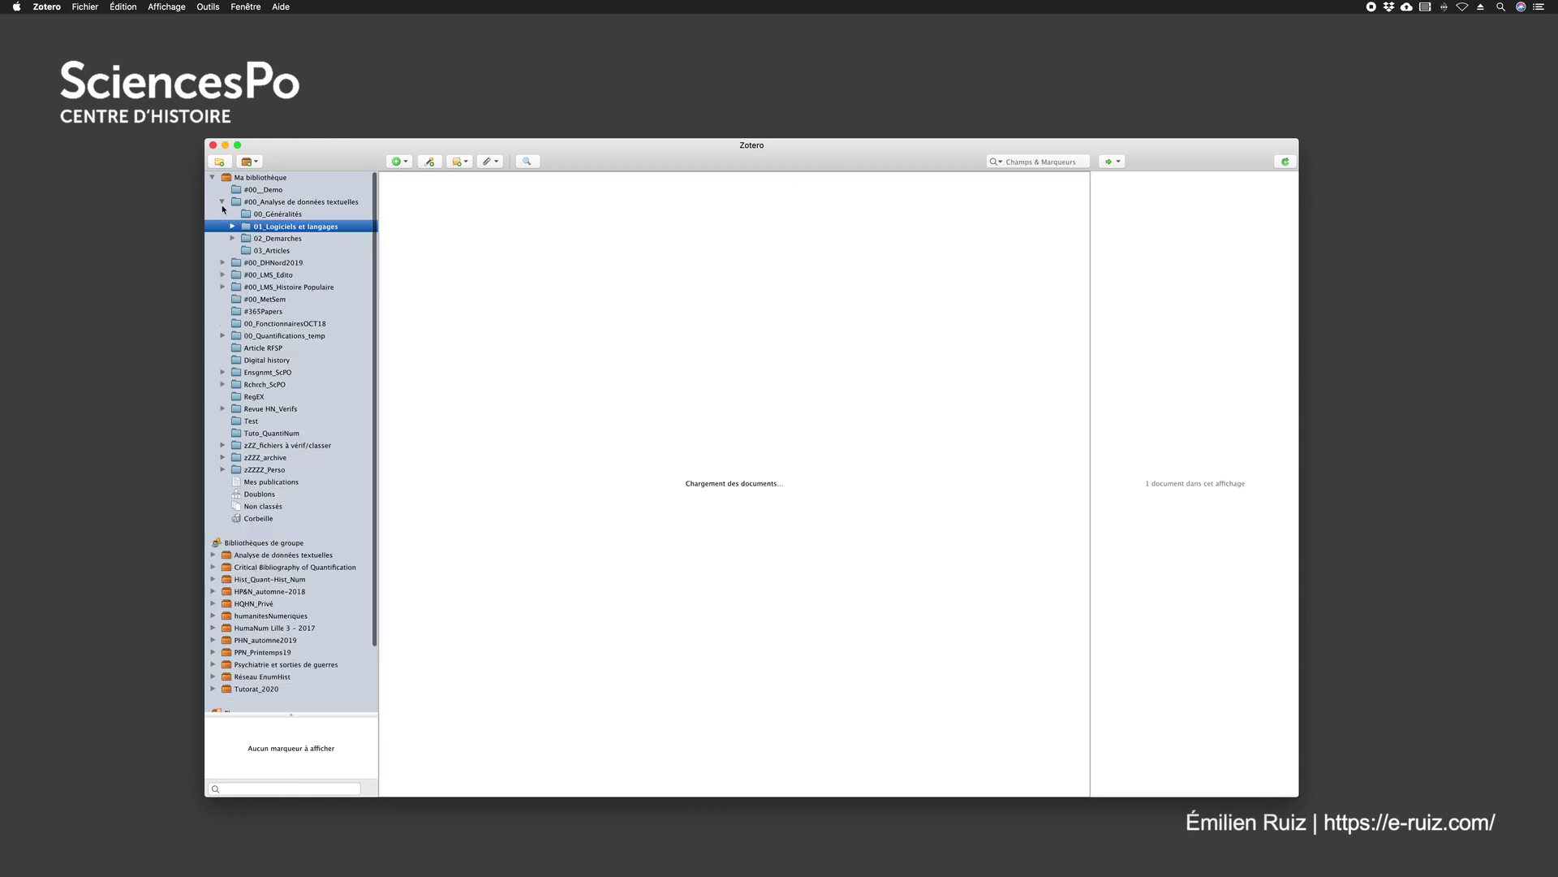
key("Left")
key("Left")
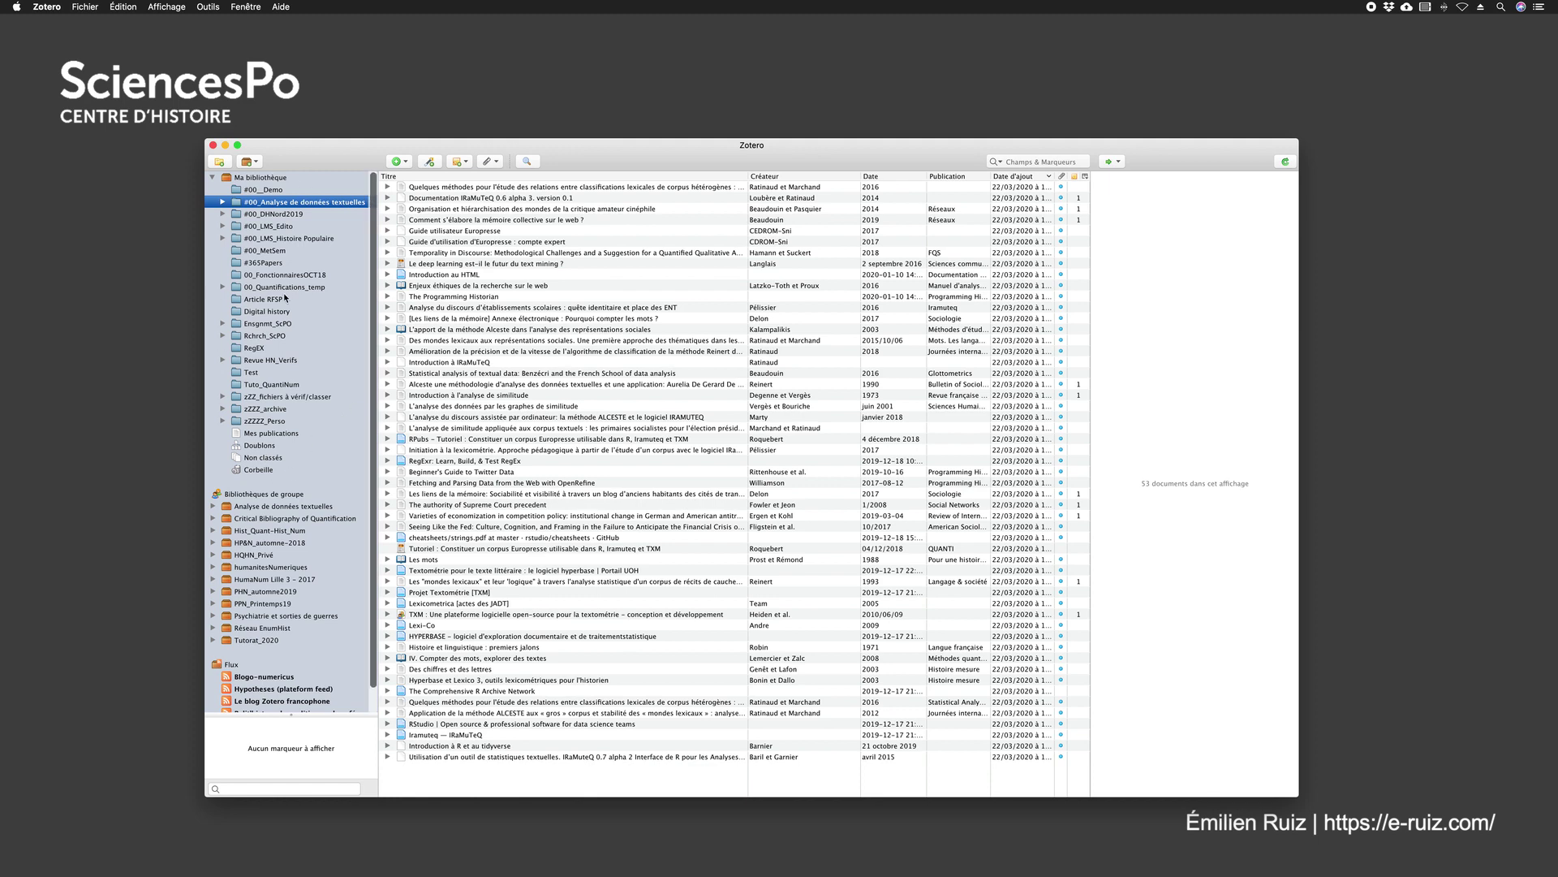
left_click(261, 177)
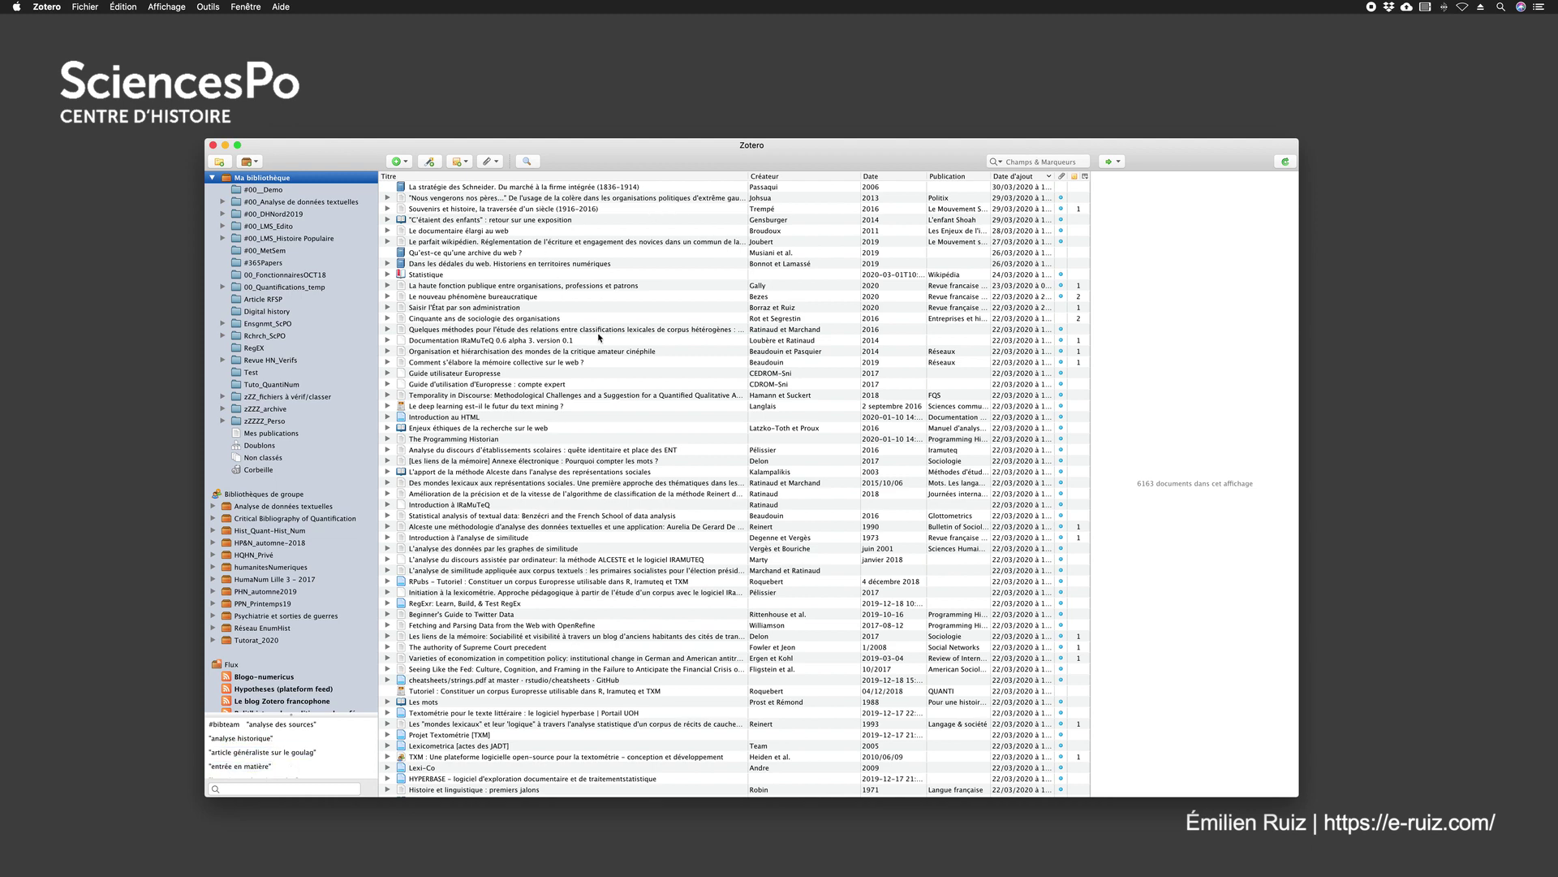
Step: Compare the details of the book "La stratégie des Schneider" with those of the article "Nous vengerons nos pères..."
left_click(447, 199)
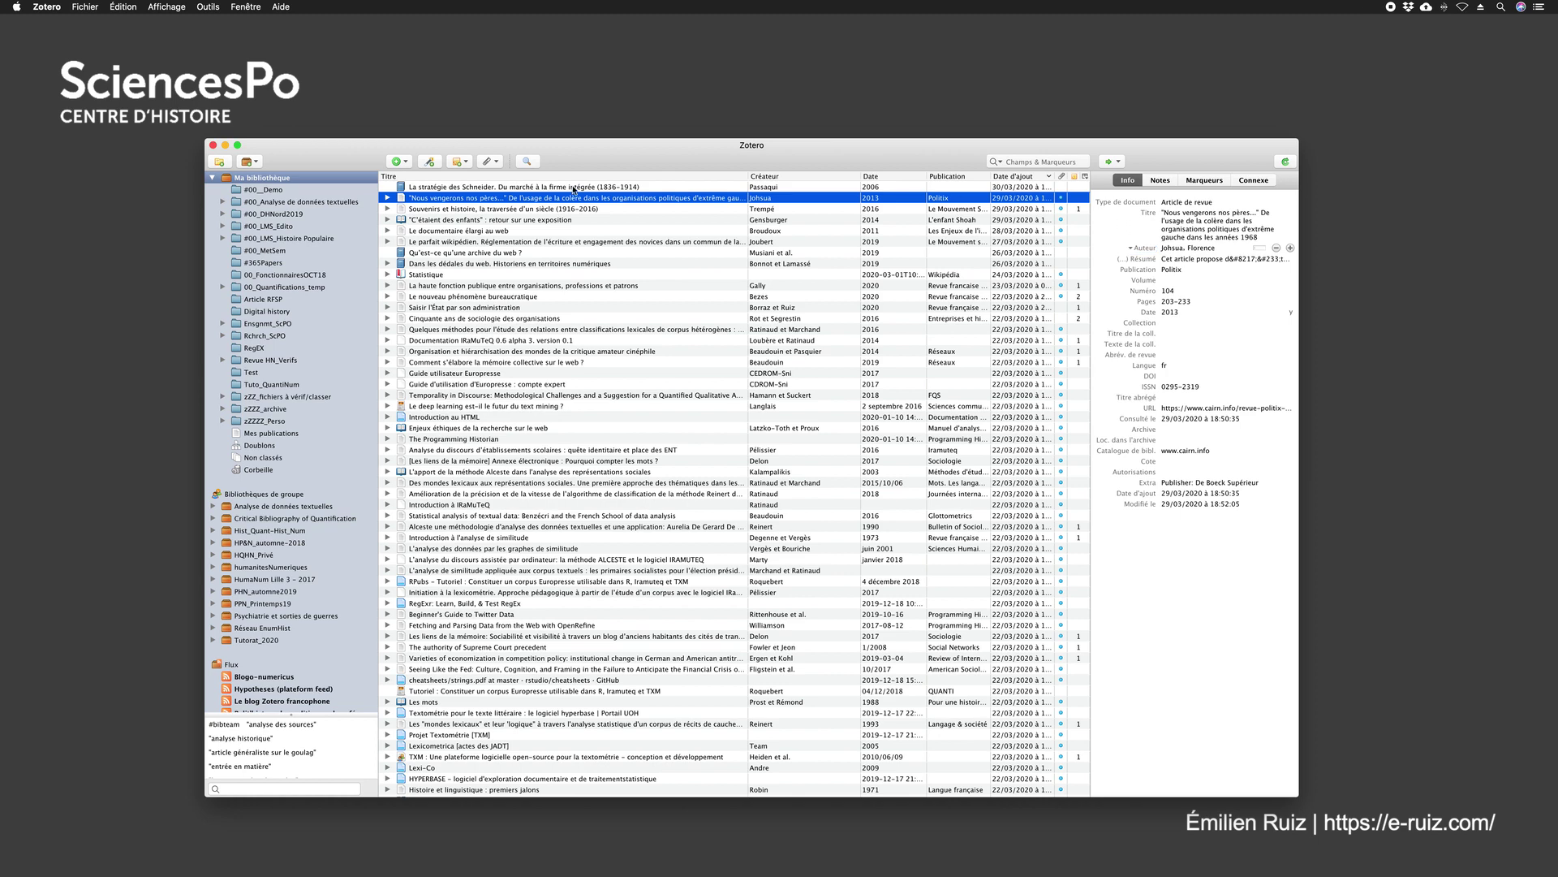
left_click(442, 188)
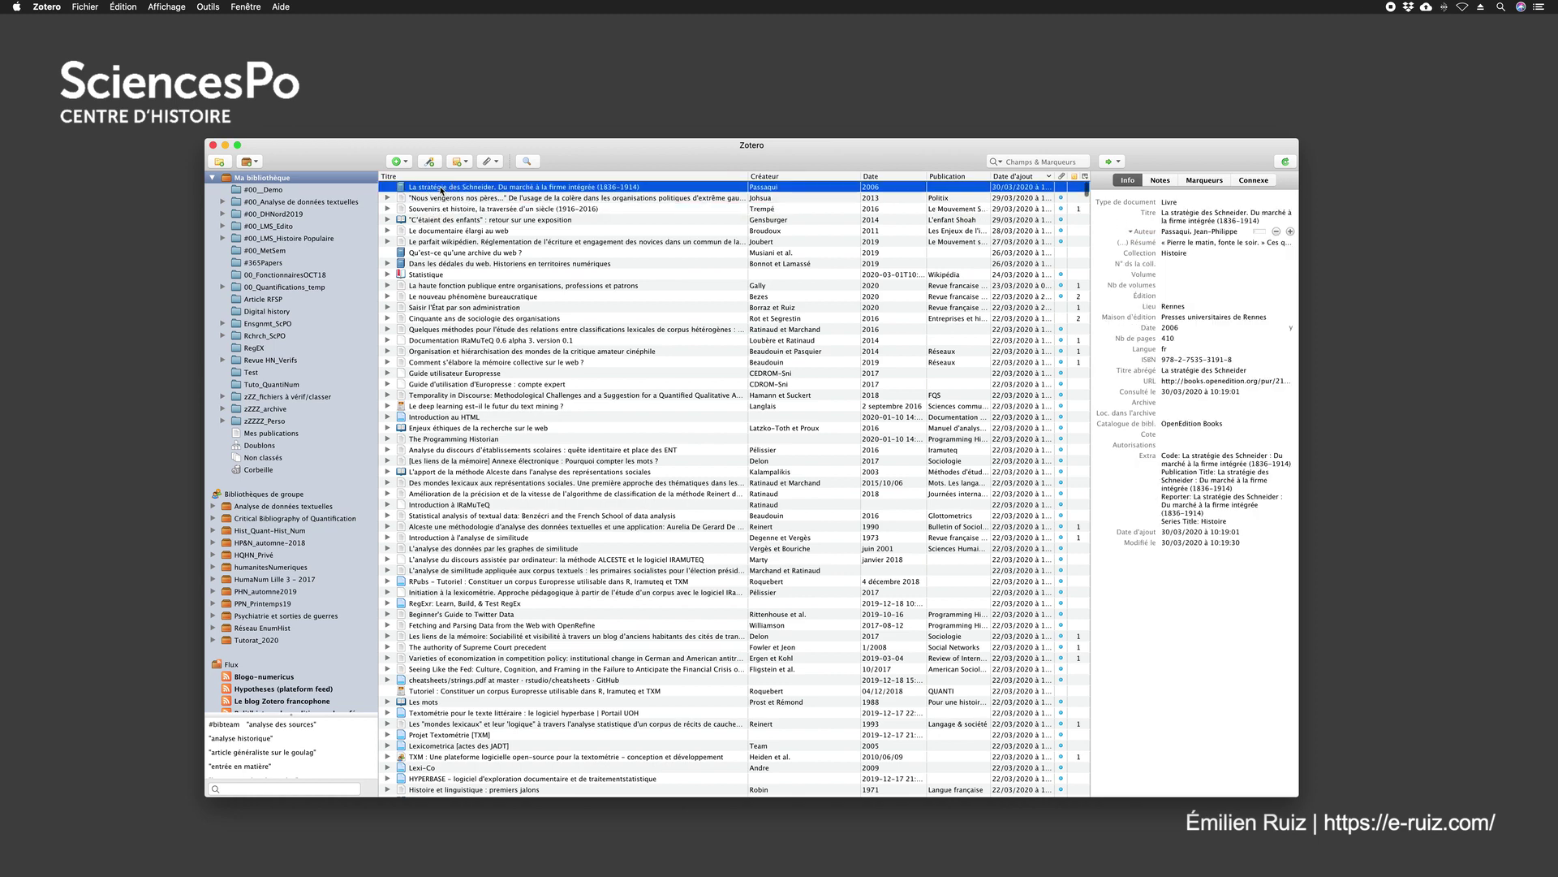
left_click(435, 200)
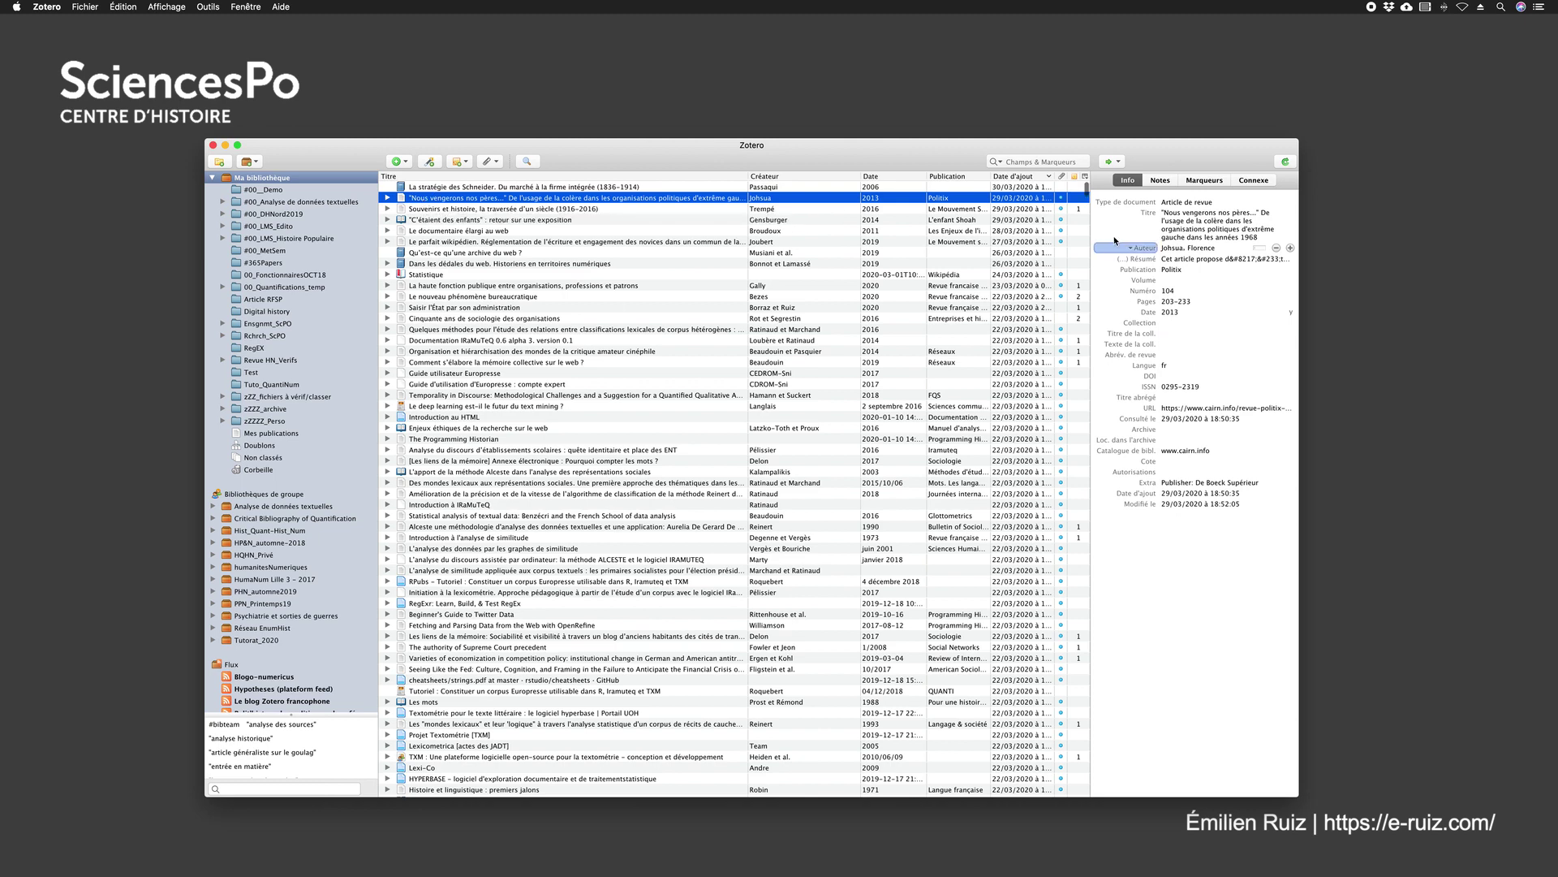
Step: Review the selected article's title and document type, its notes, tags and related items, and return to its general information
left_click(1170, 204)
left_click(1187, 215)
left_click(1158, 182)
left_click(1199, 184)
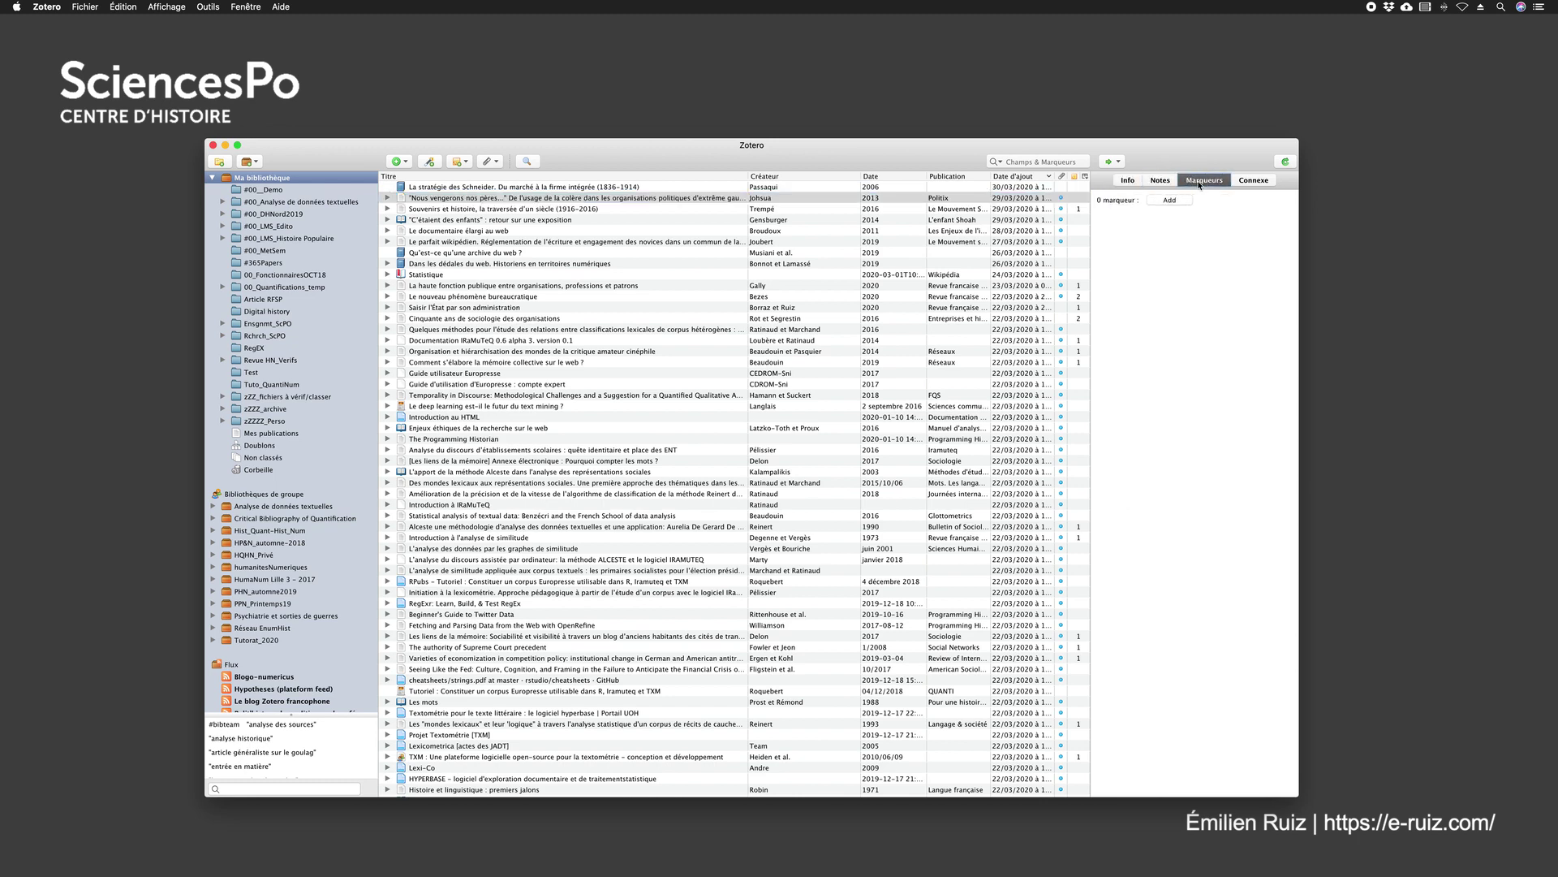
left_click(1255, 182)
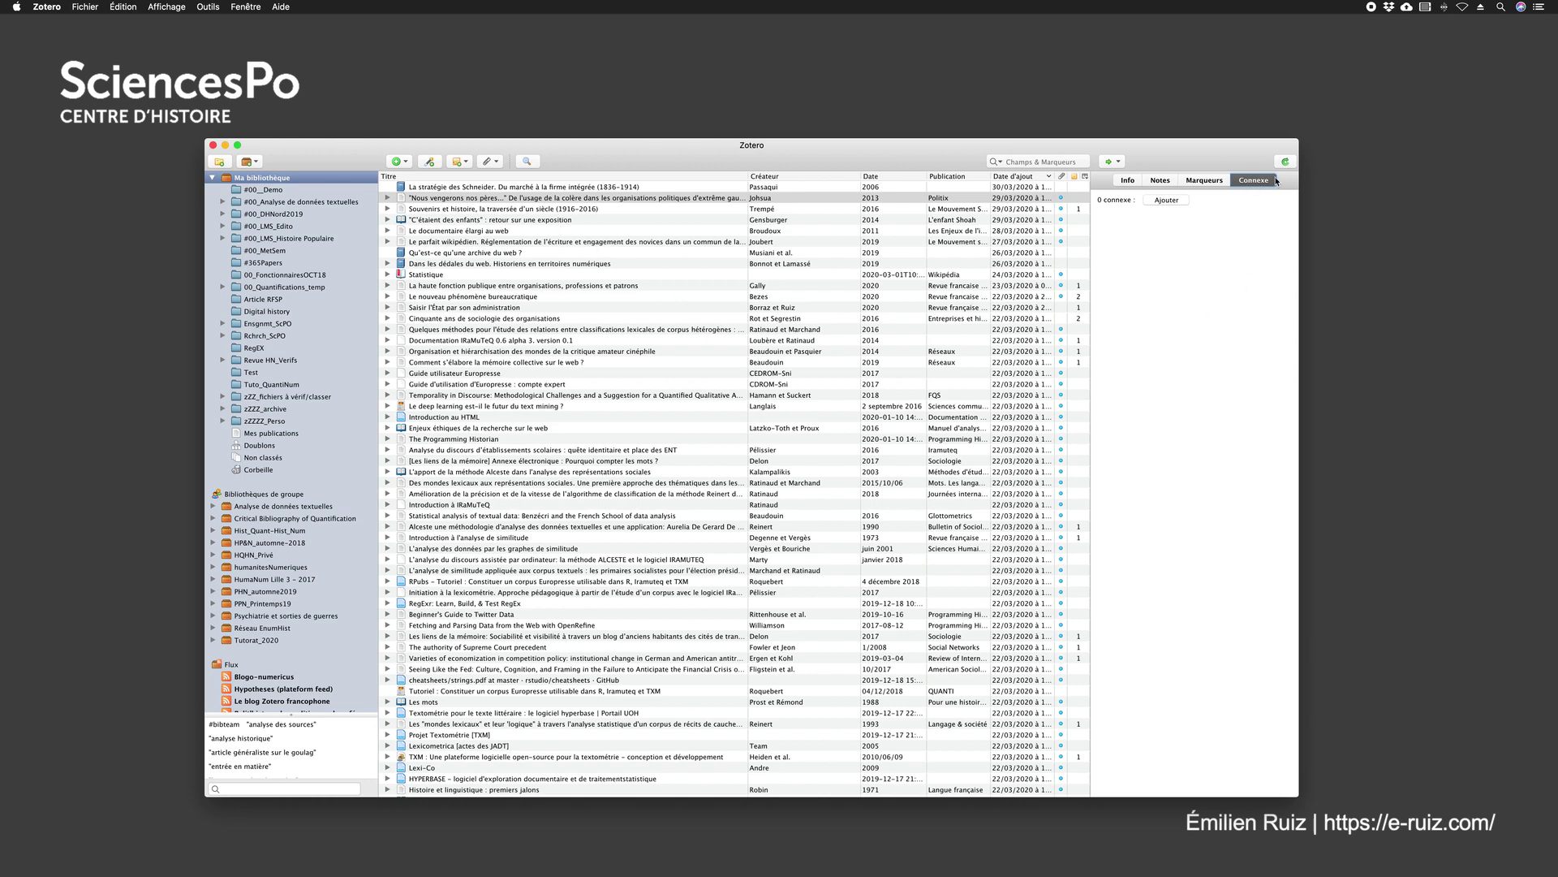
left_click(1124, 182)
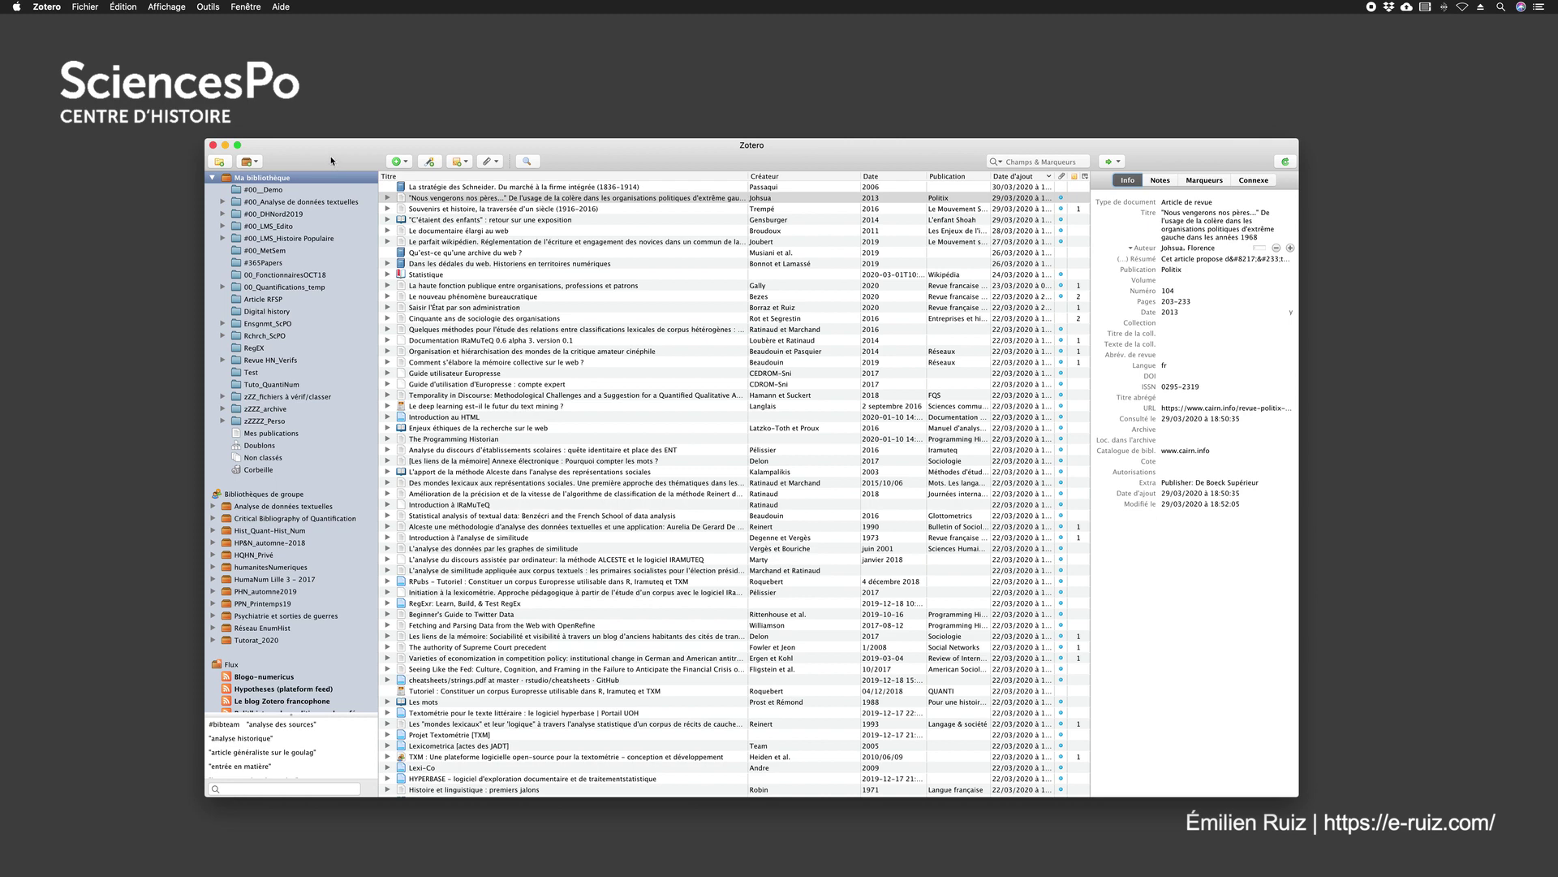
Step: Collapse both the collections pane and the item details pane so that only the item list remains
left_click_drag(330, 161, 329, 161)
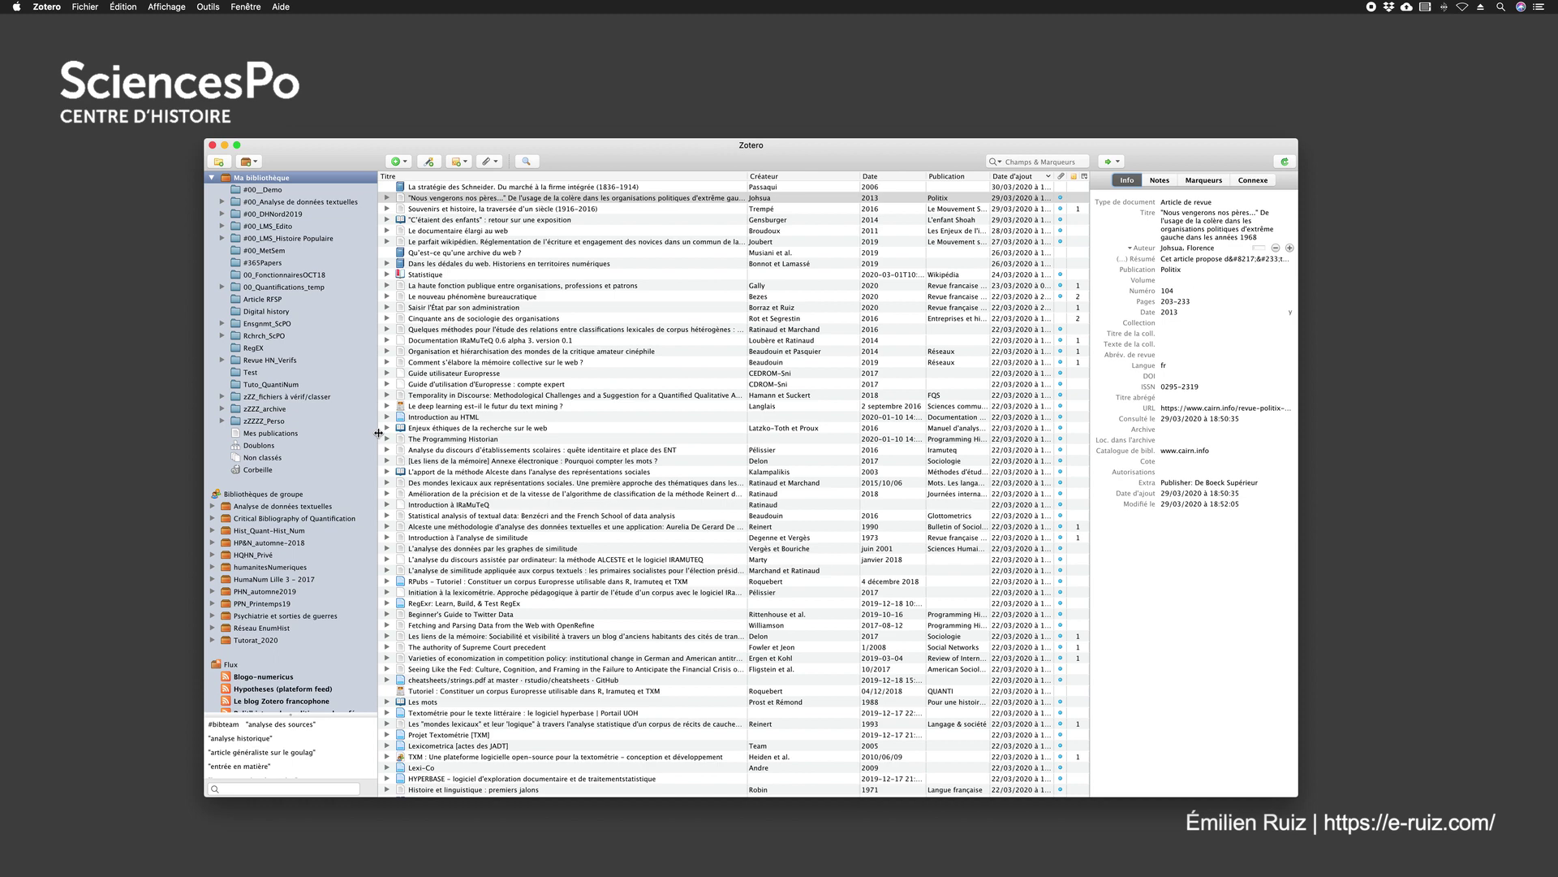
left_click_drag(378, 432, 252, 438)
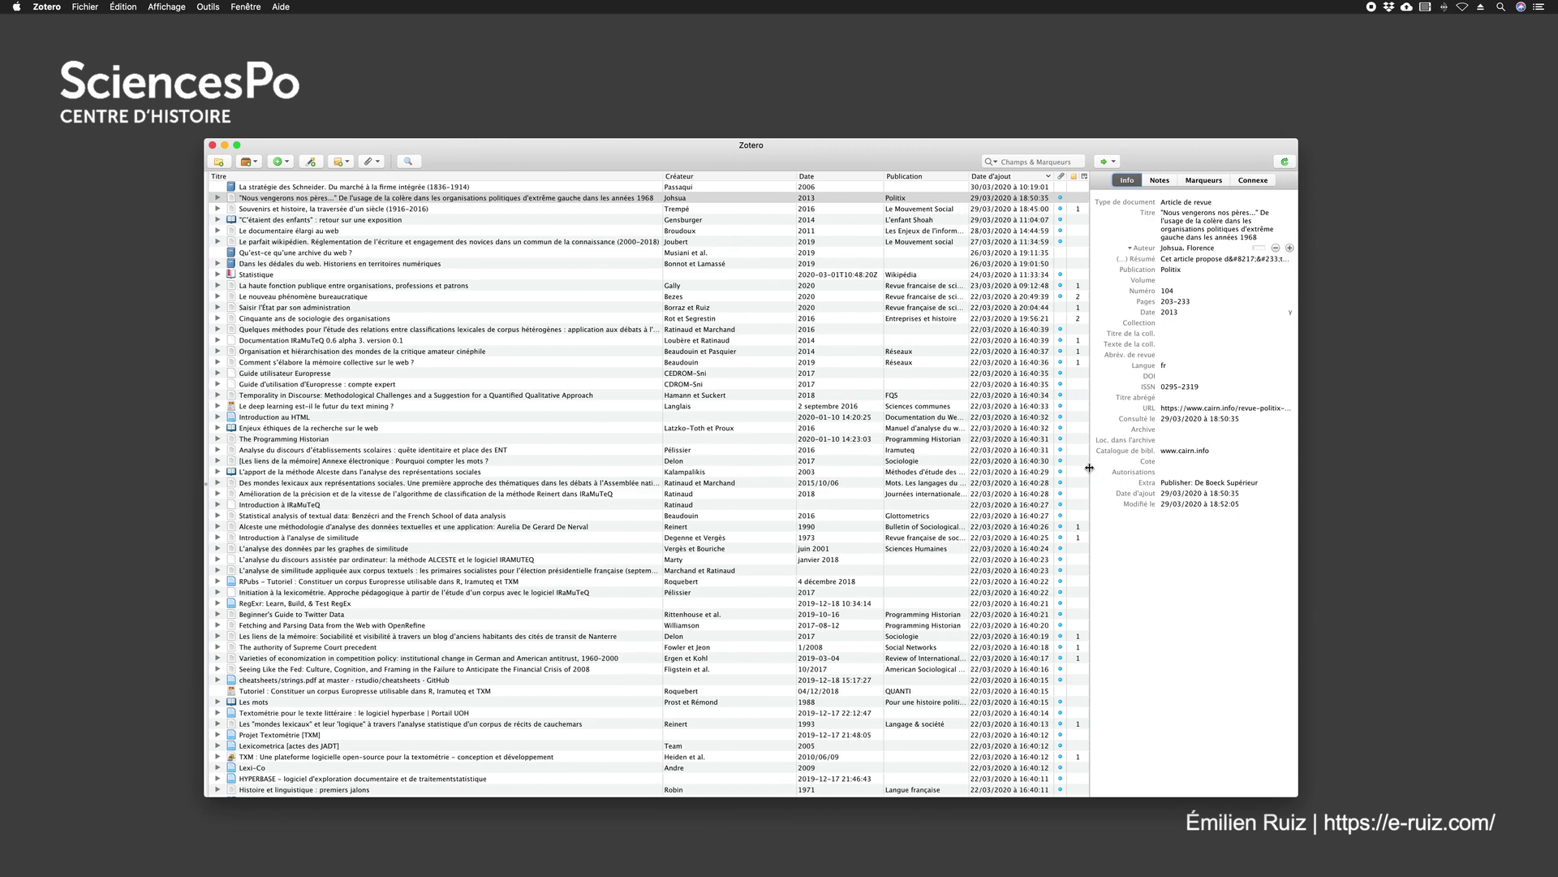
left_click_drag(1089, 468, 1282, 467)
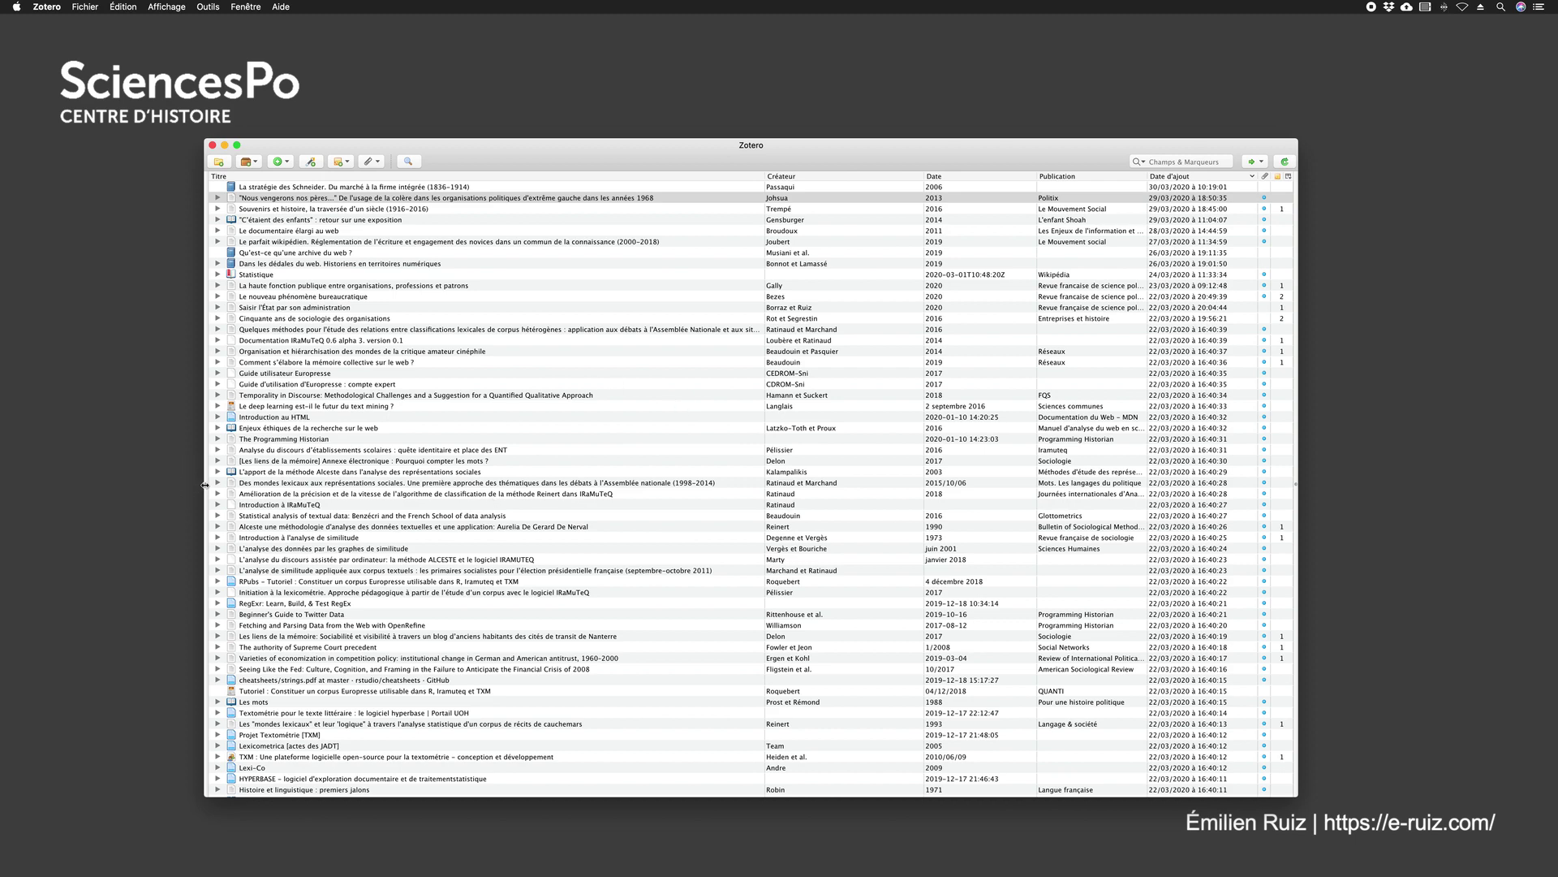
Step: Reopen the collections pane and the item details pane on either side of the item list
left_click_drag(205, 484, 312, 487)
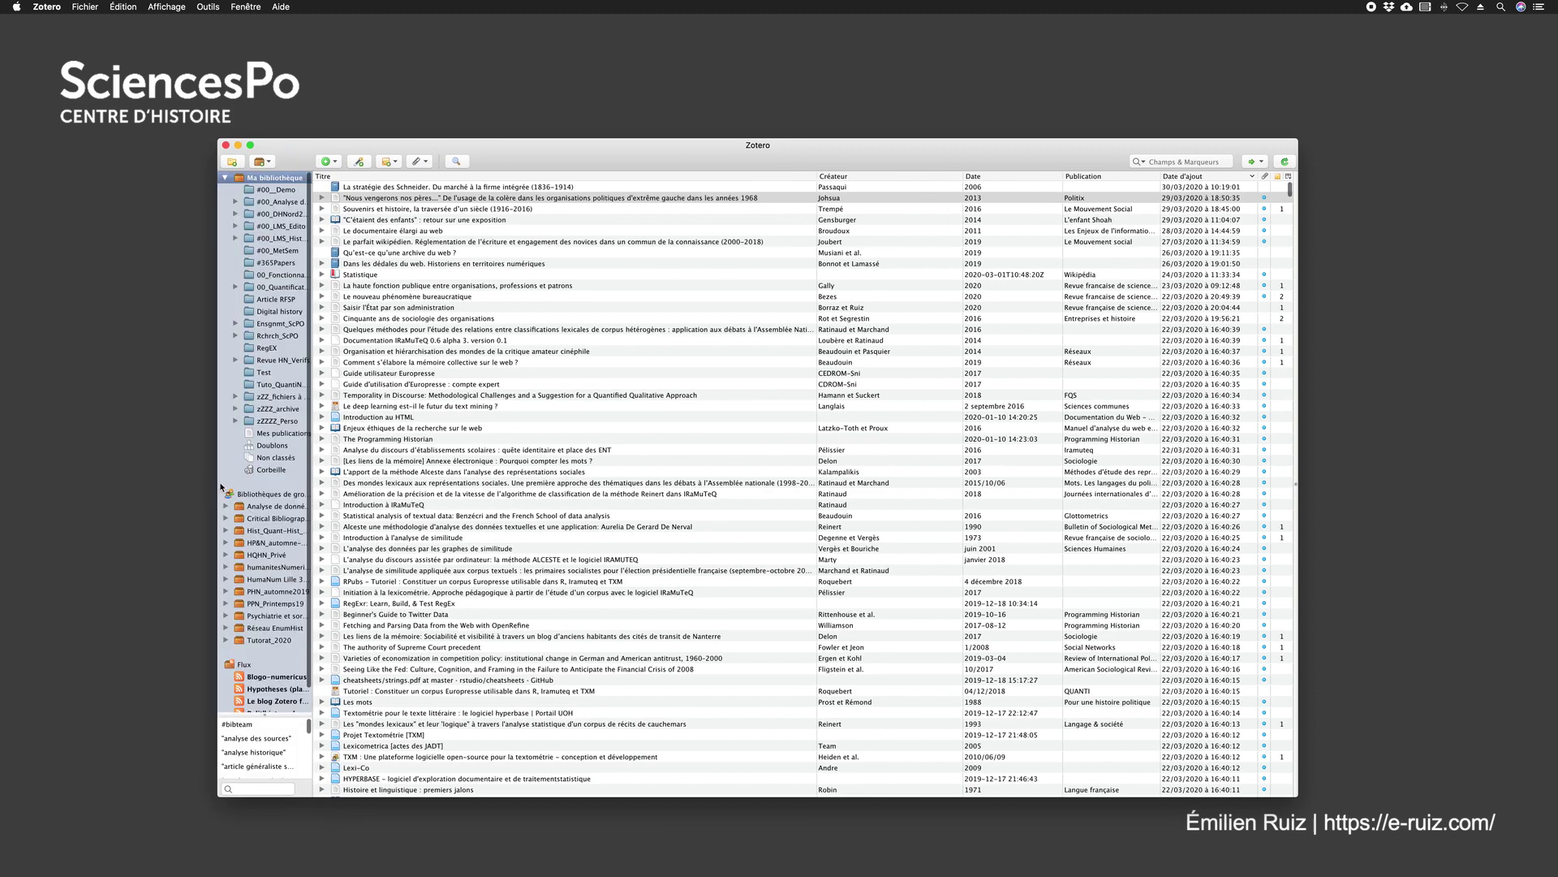
left_click(1297, 490)
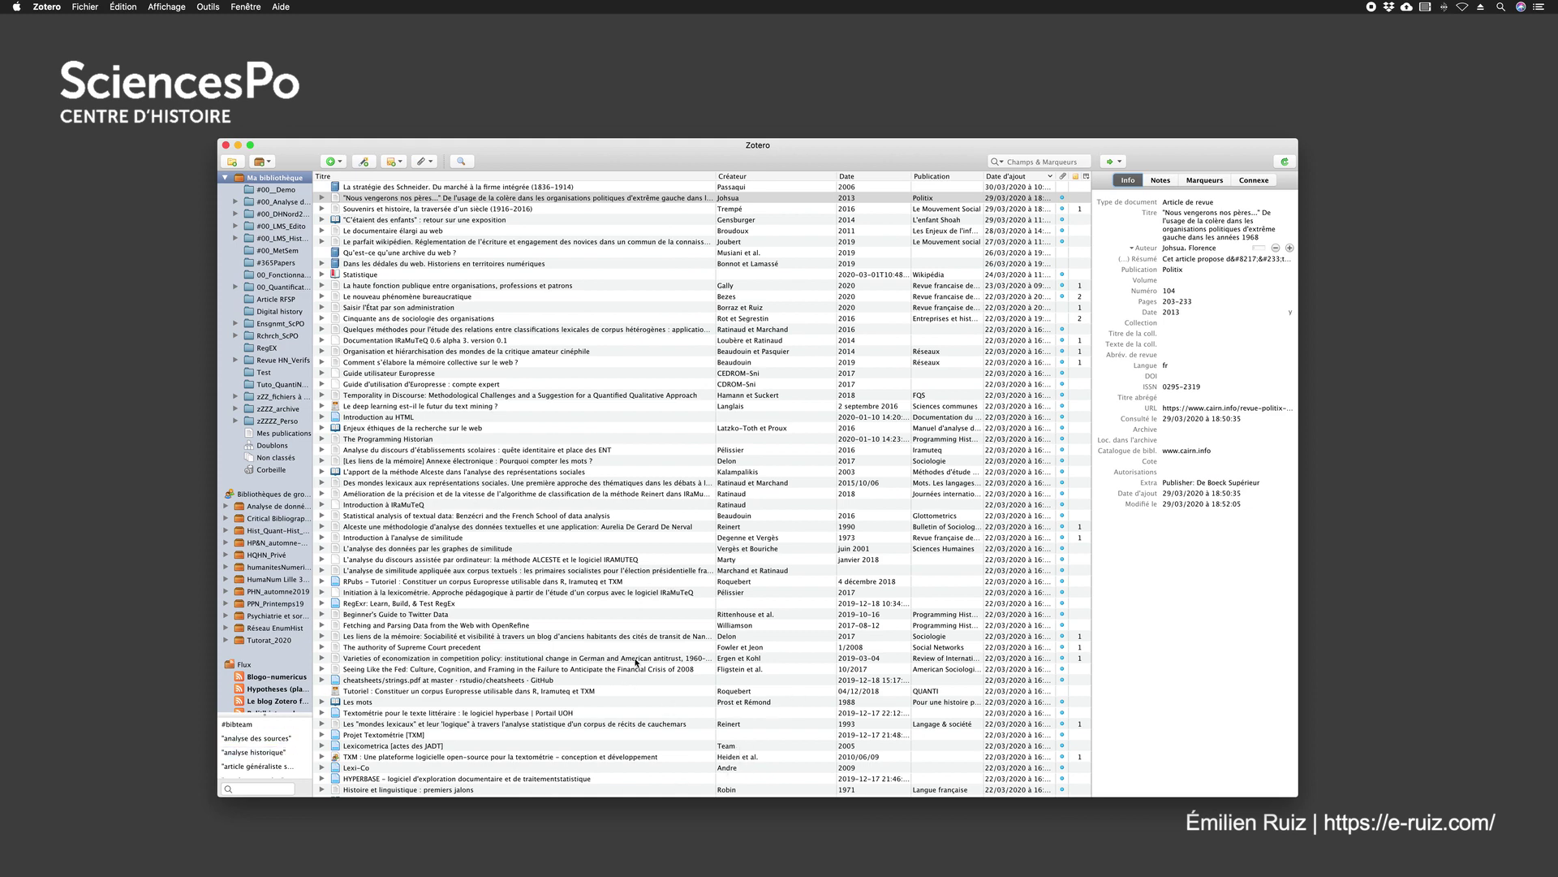
Step: Turn off the display of the collections pane (Panneau des collections) in the layout options
left_click(160, 6)
mouse_move(159, 22)
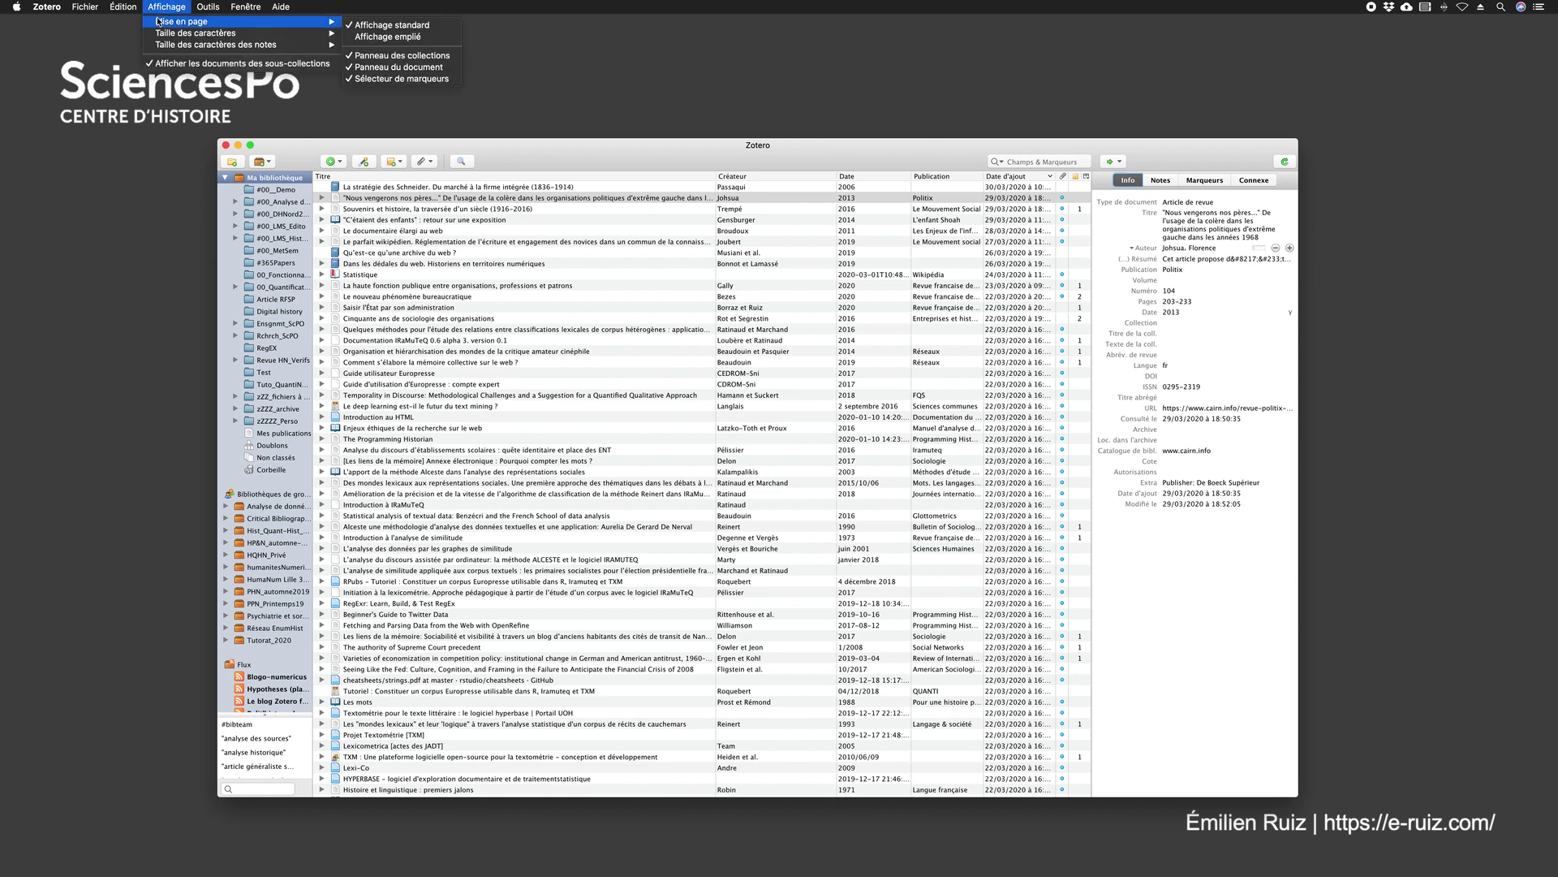
left_click(373, 60)
Step: Turn the collections pane display back on and widen the pane so the full collection names fit
left_click(160, 7)
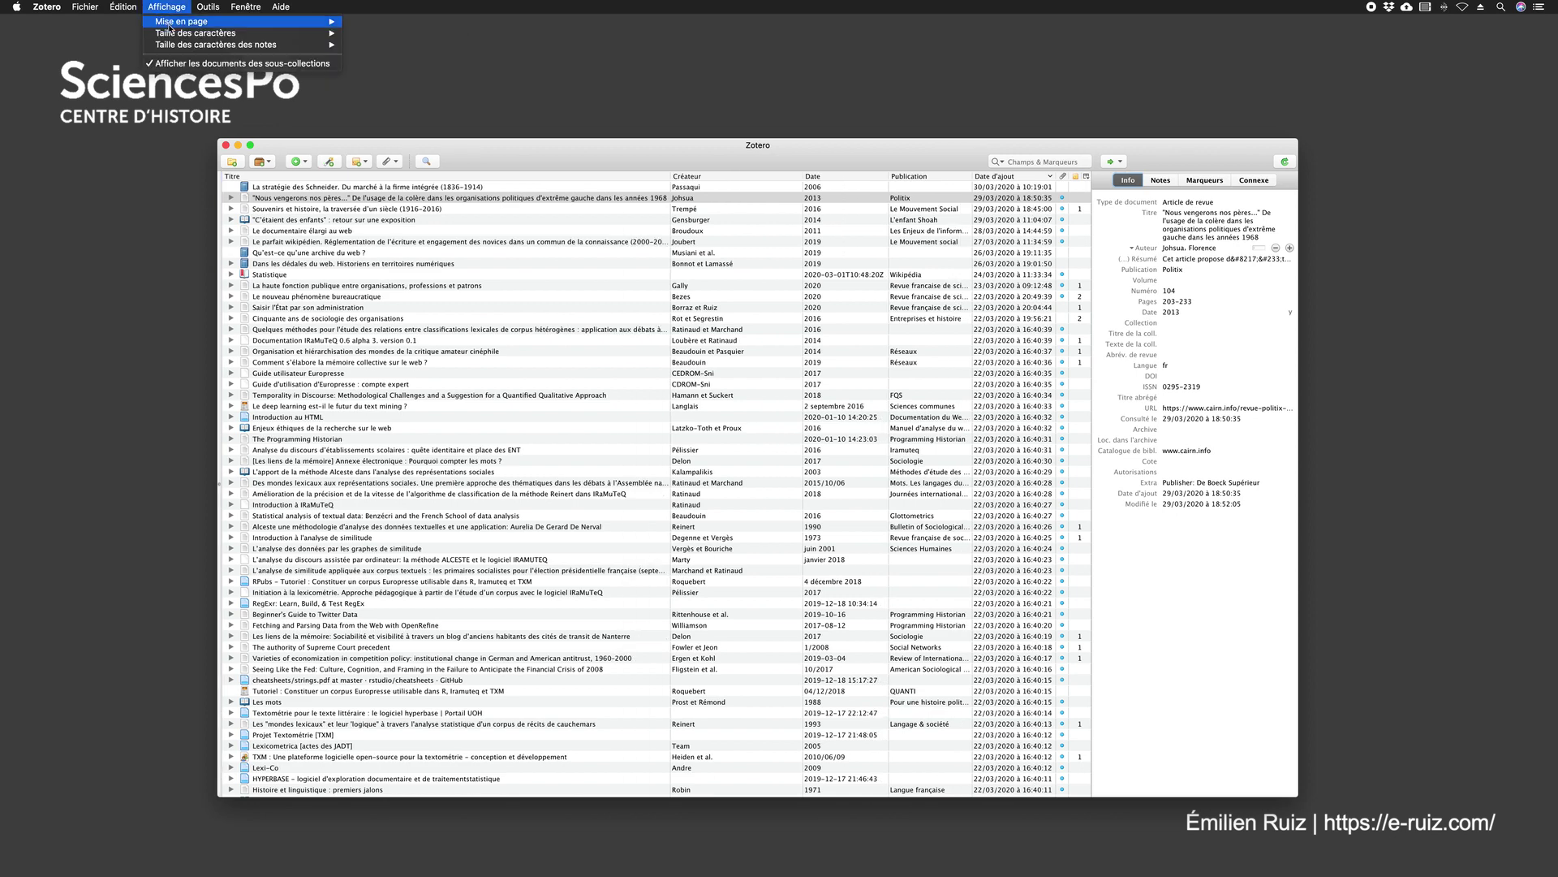
mouse_move(228, 23)
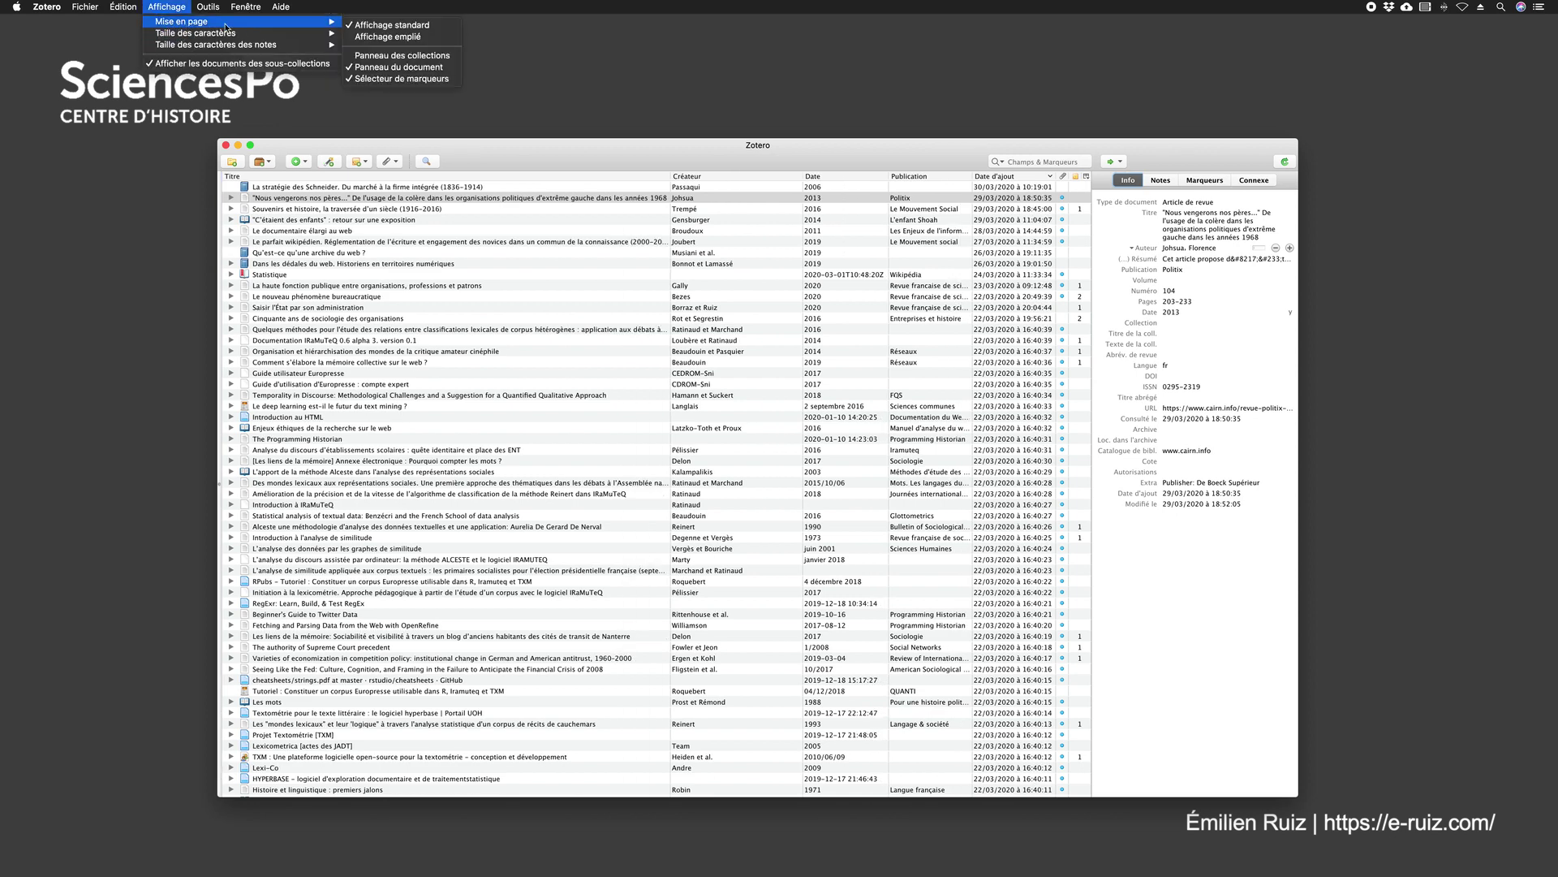
left_click(363, 56)
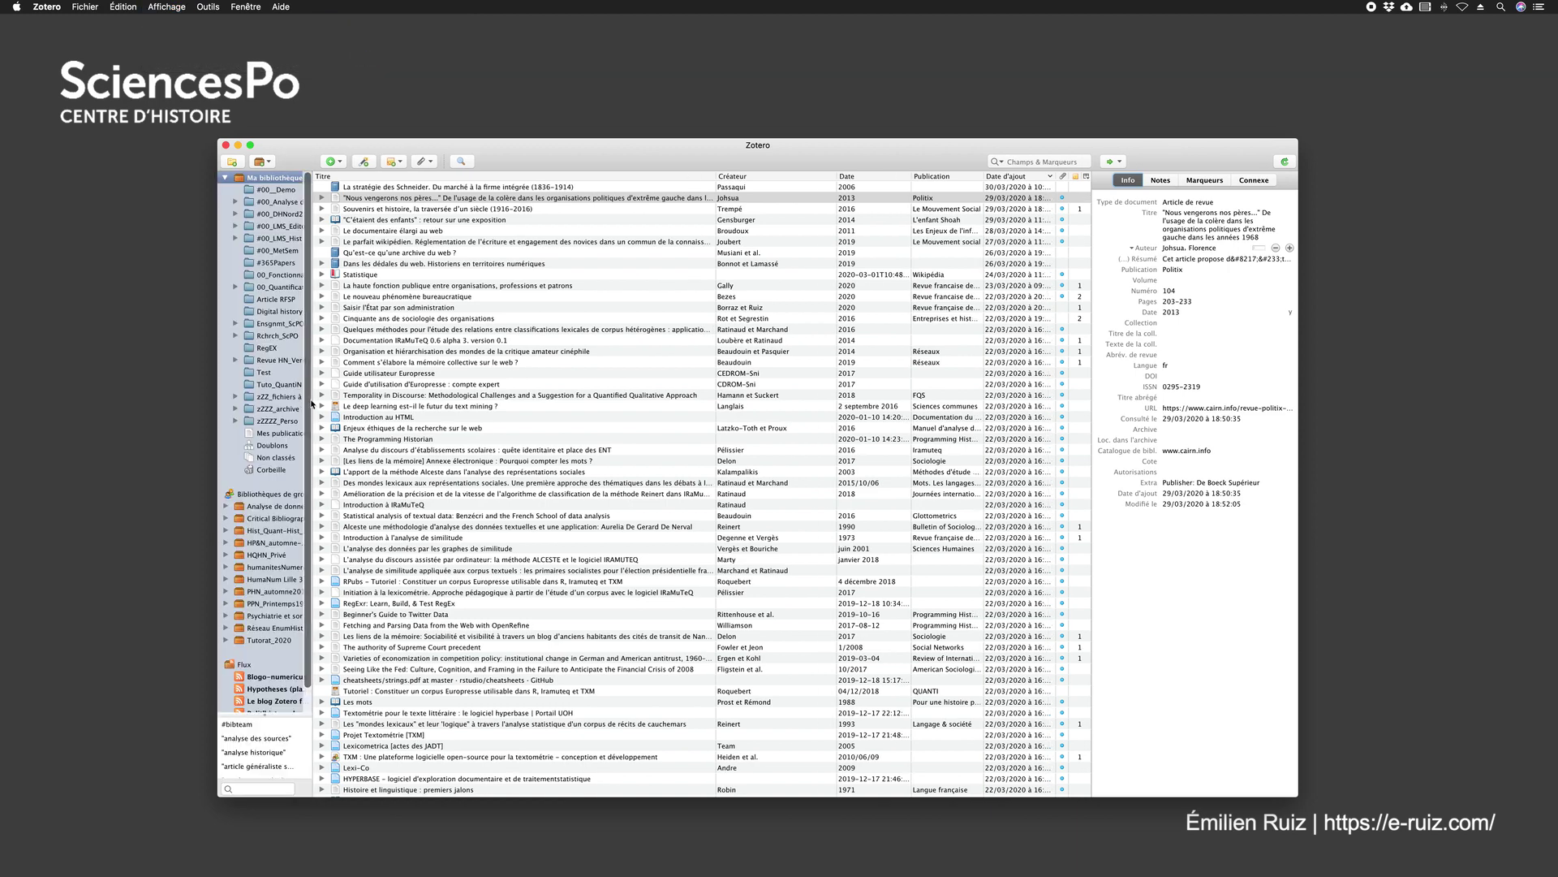
left_click_drag(311, 403, 415, 400)
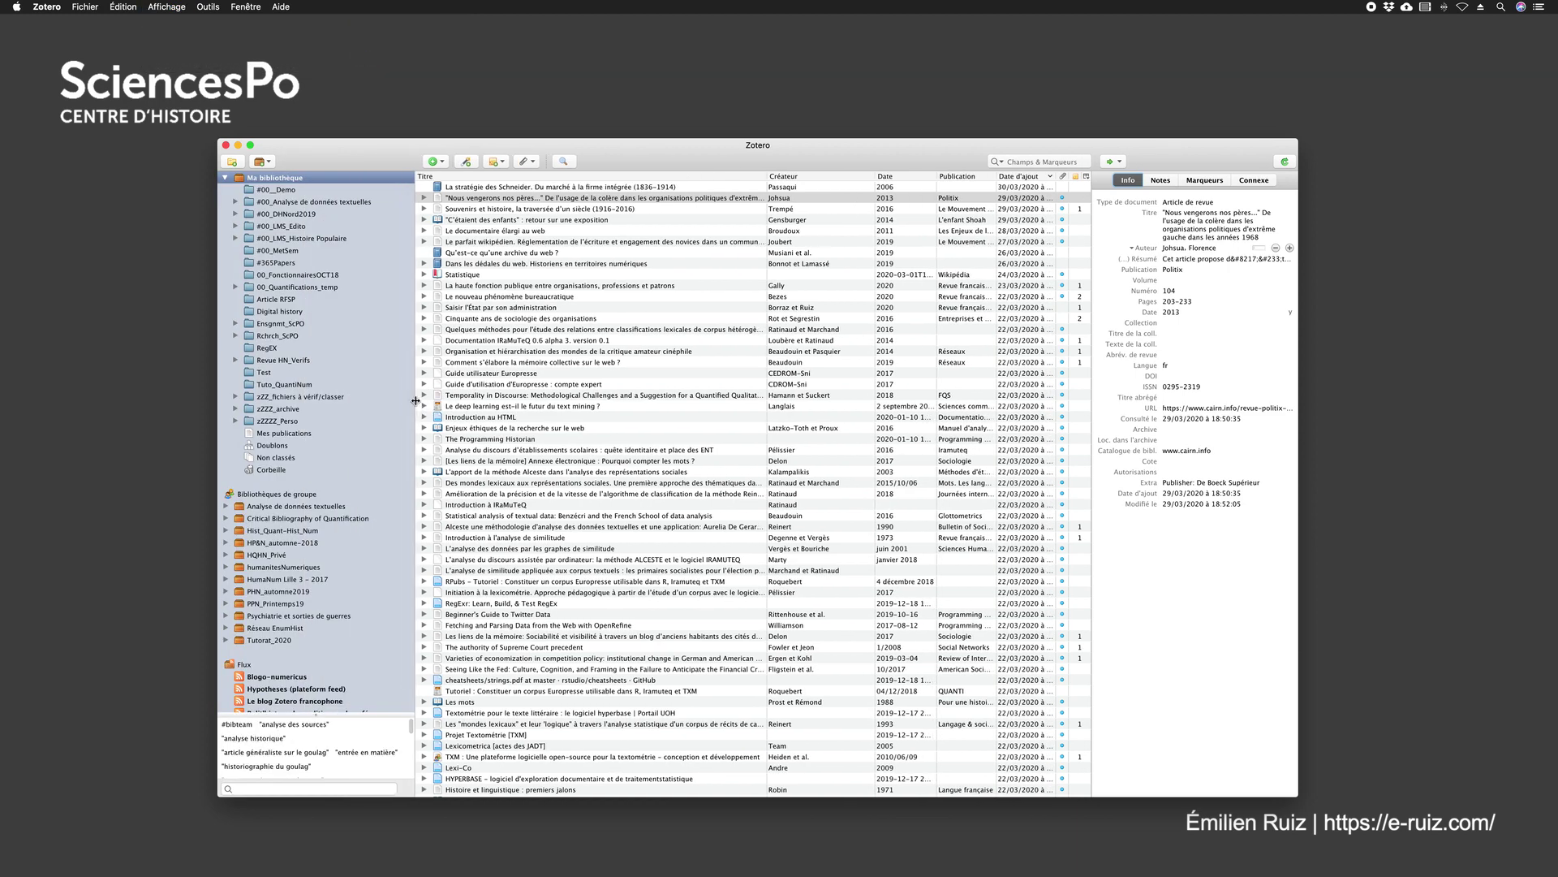
Step: Select the article "Nous vengerons nos pères..." and switch to the stacked layout with item details below the list
left_click(165, 7)
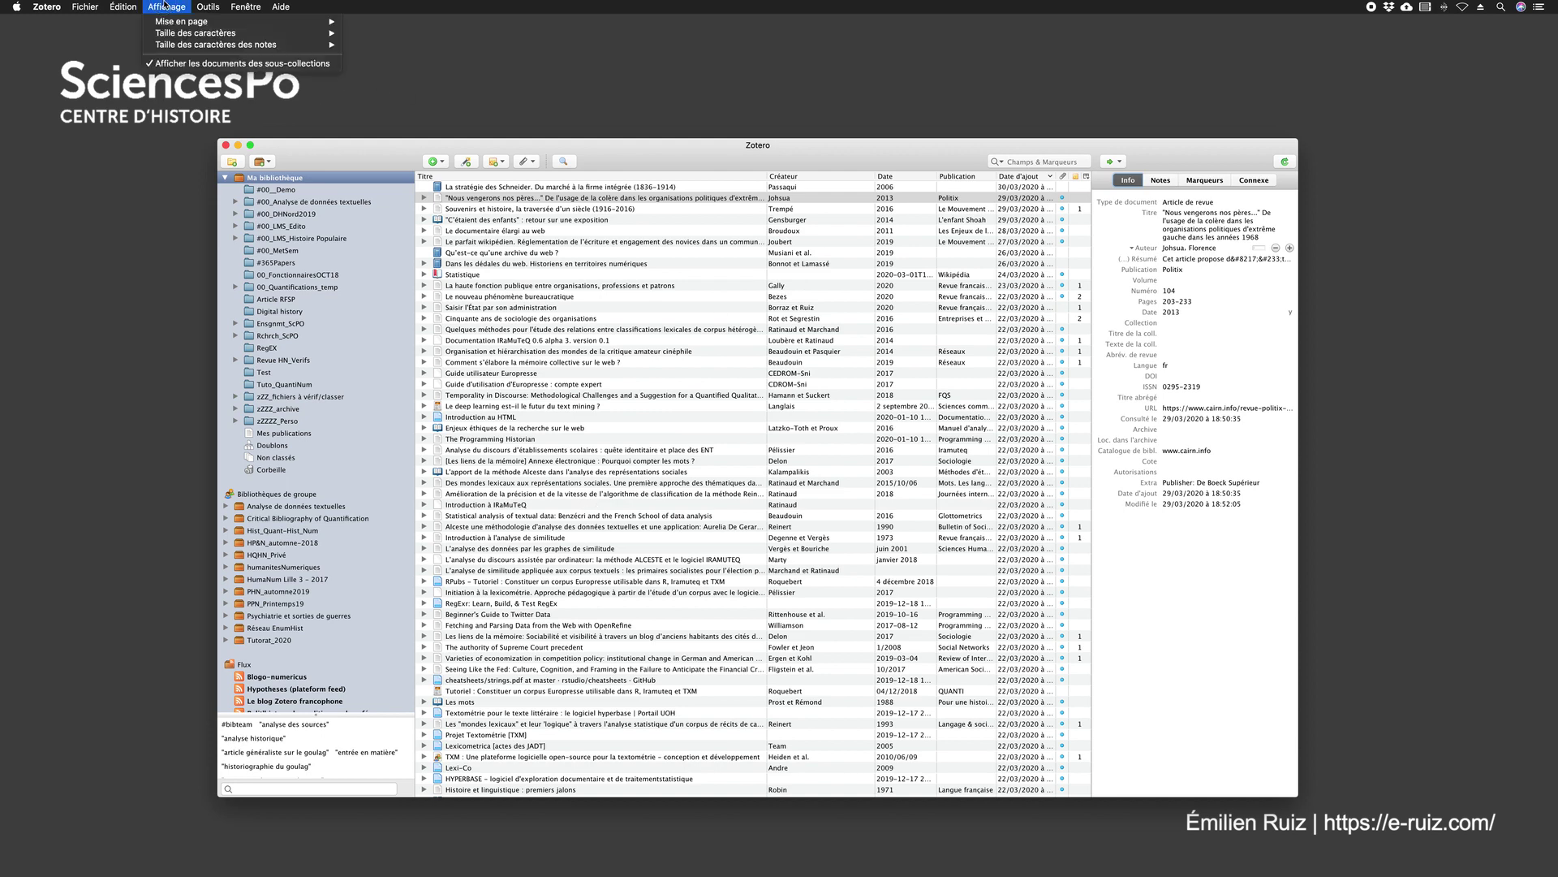
left_click(532, 198)
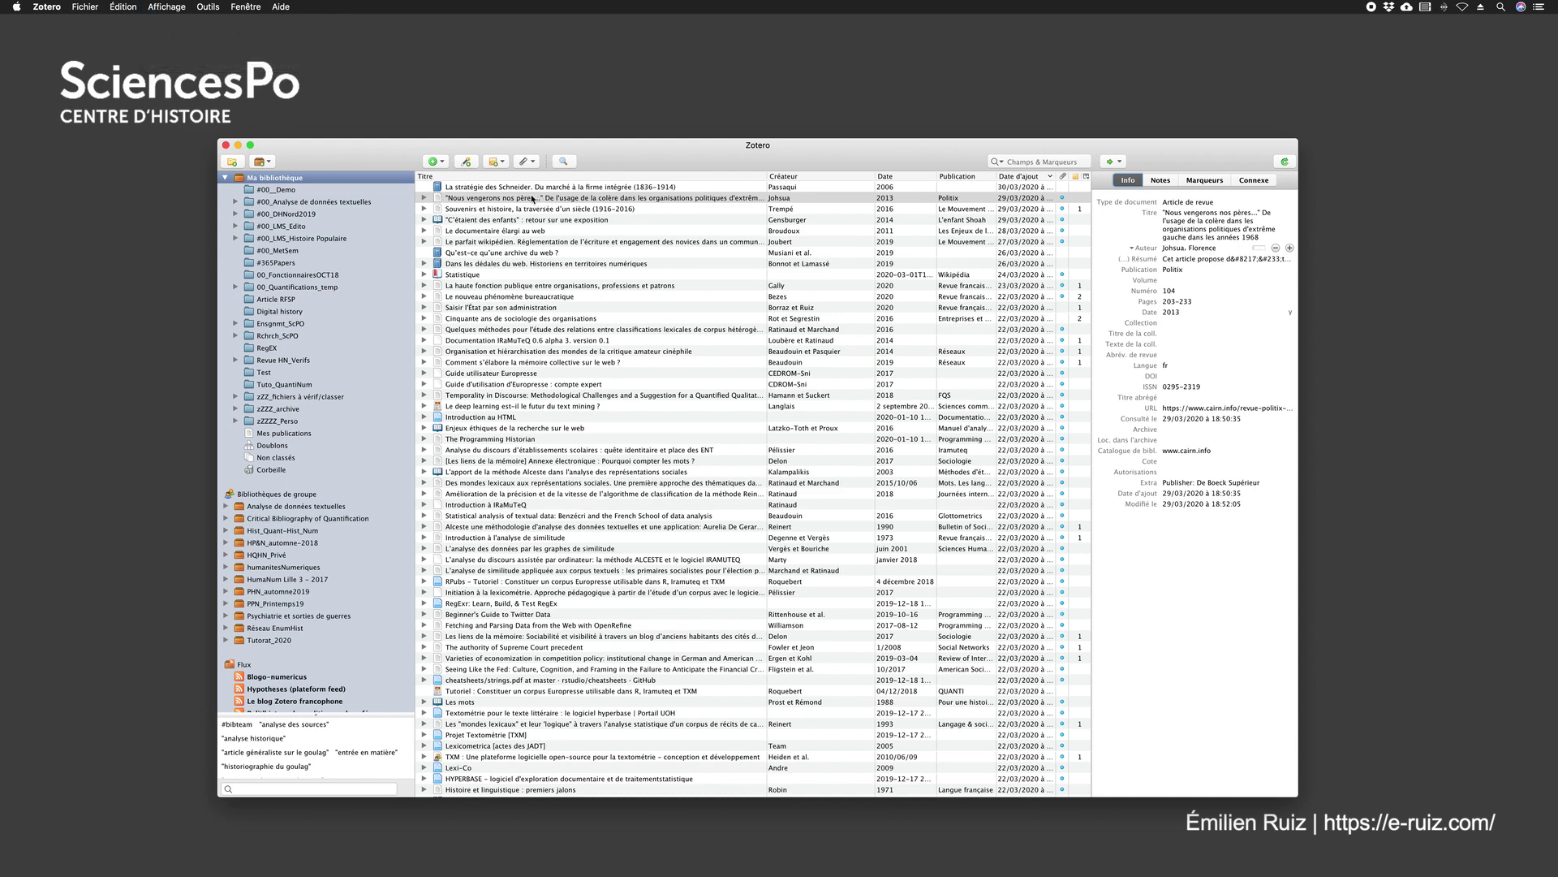
left_click(532, 199)
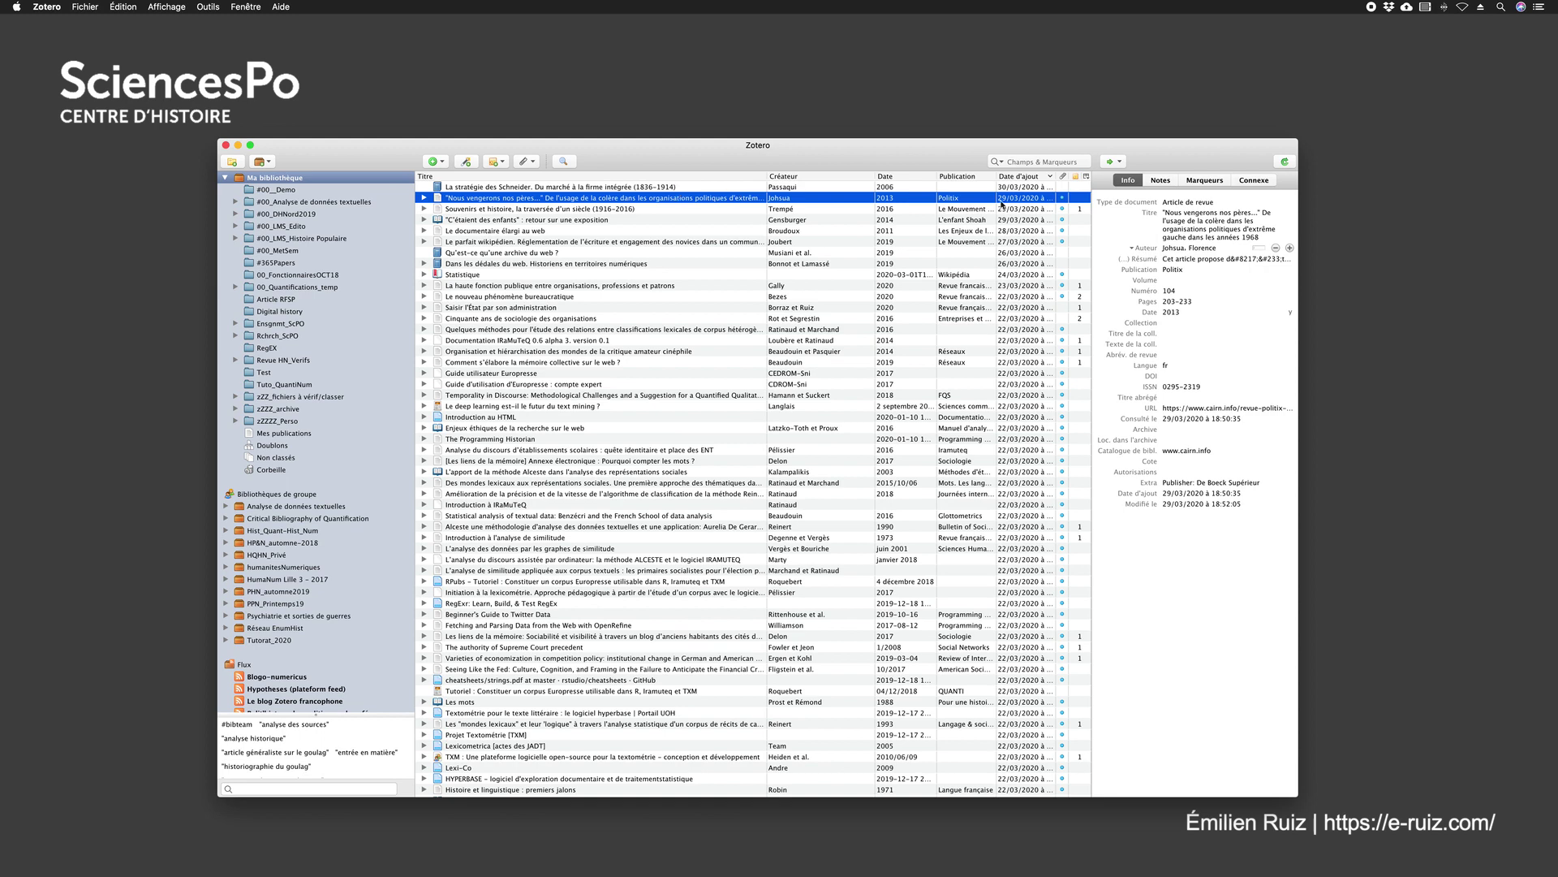
left_click(172, 12)
mouse_move(175, 22)
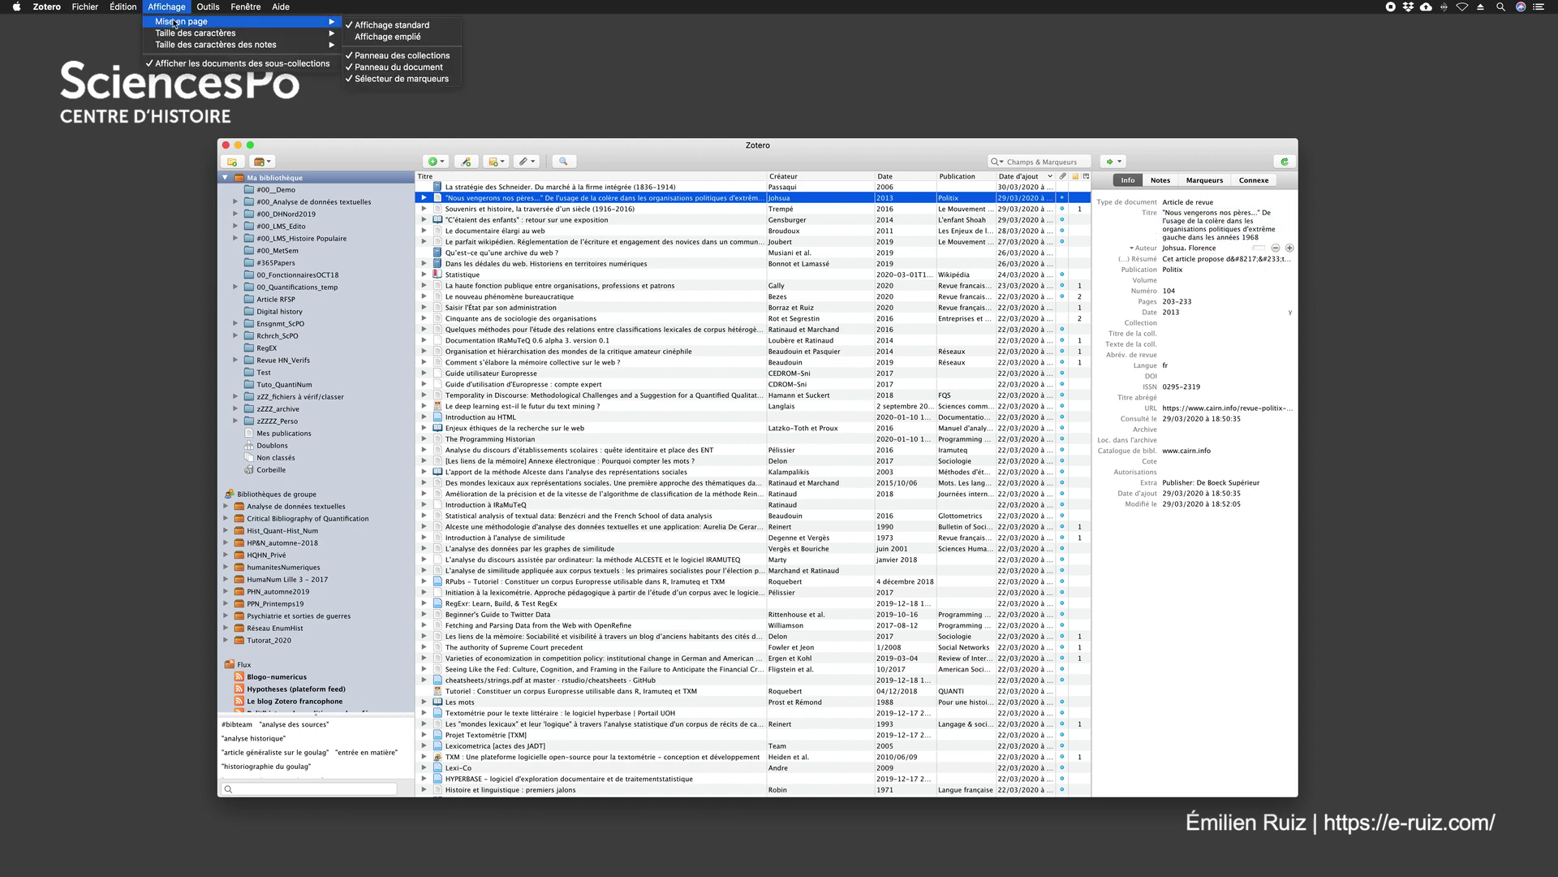
left_click(388, 38)
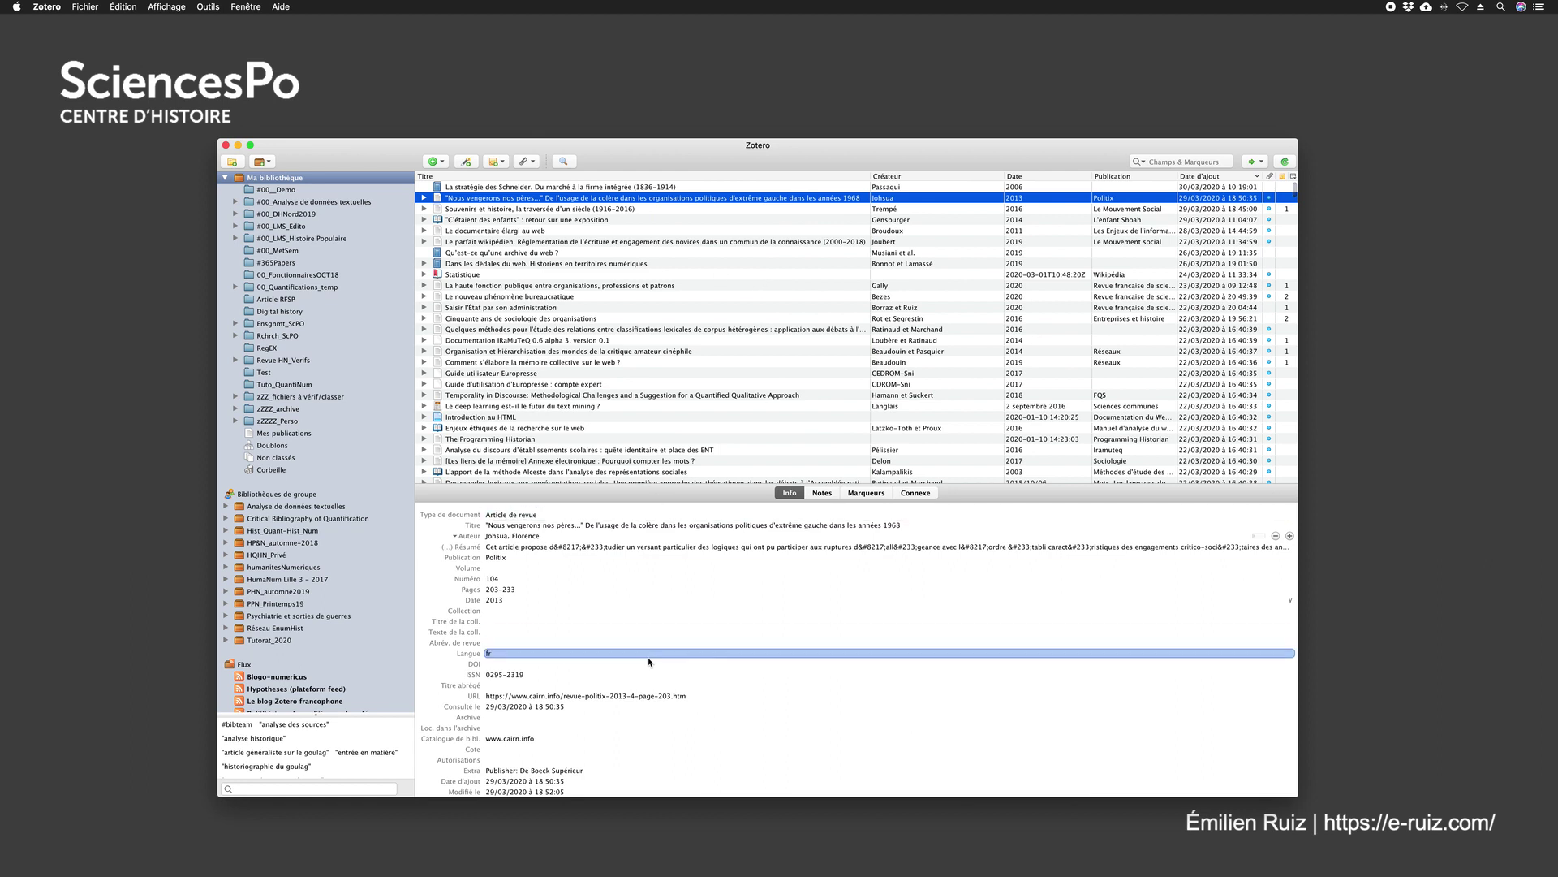
Step: View the details of "Souvenirs et histoire, la traversée d'un siècle (1916-2016)" and restore the standard layout (Affichage standard)
left_click(460, 211)
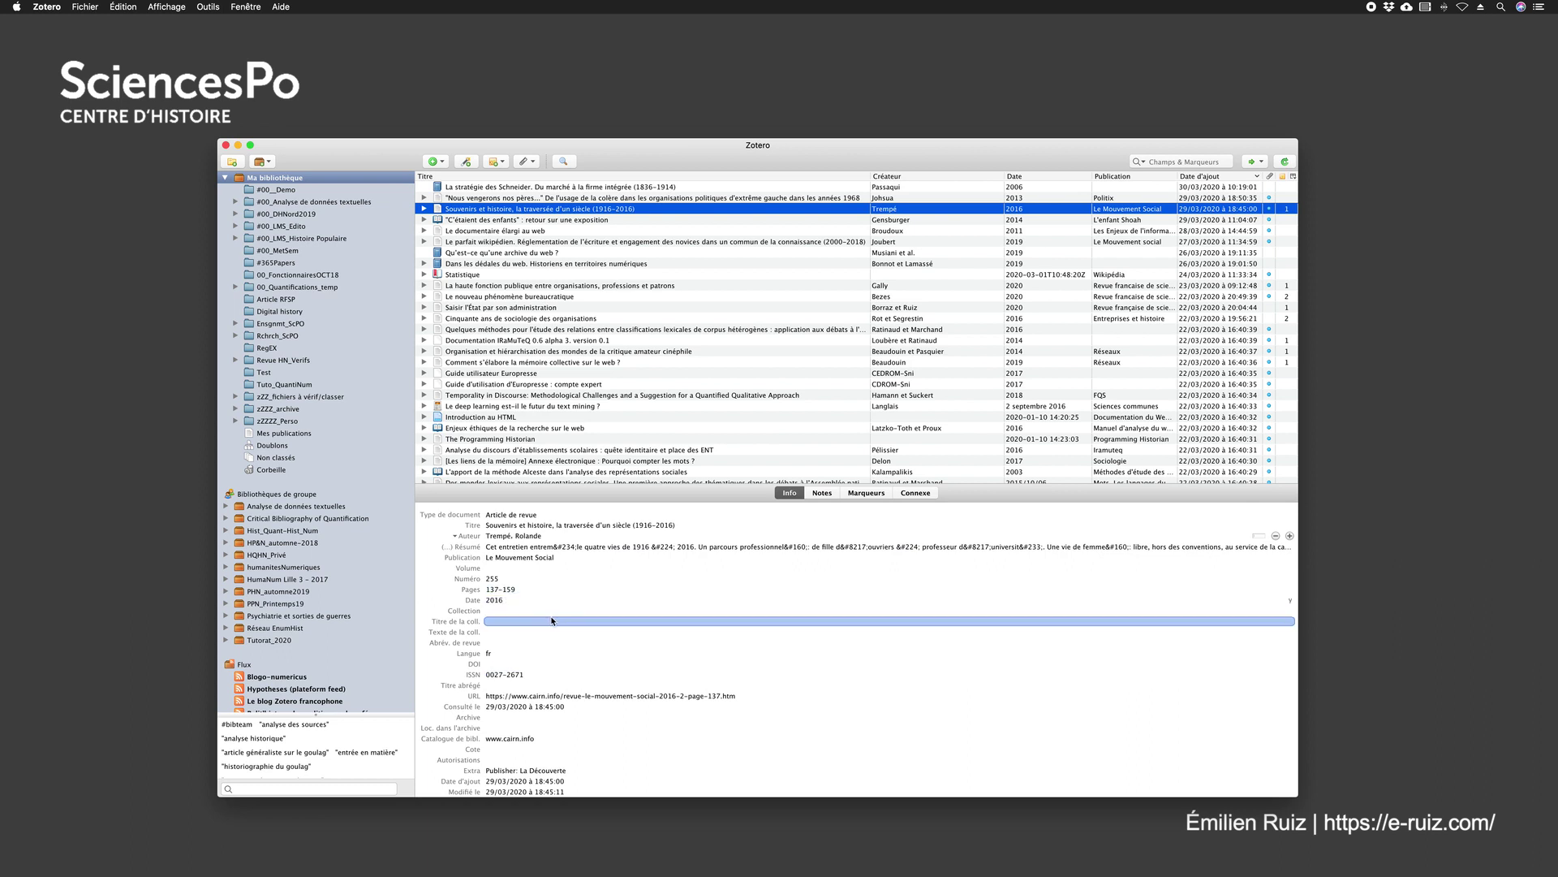
left_click(147, 7)
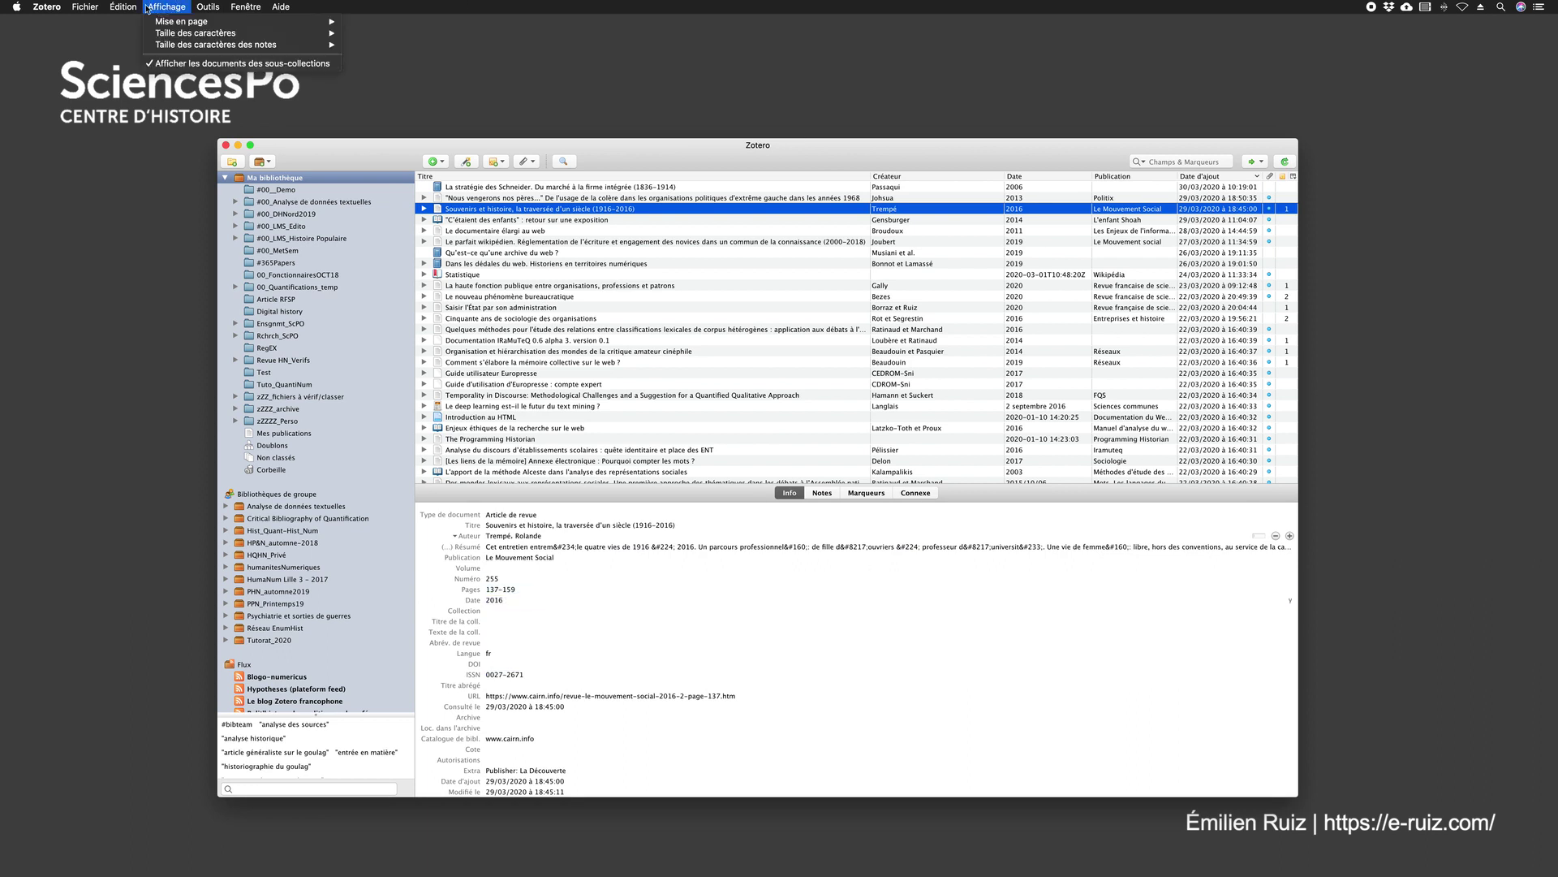
mouse_move(186, 21)
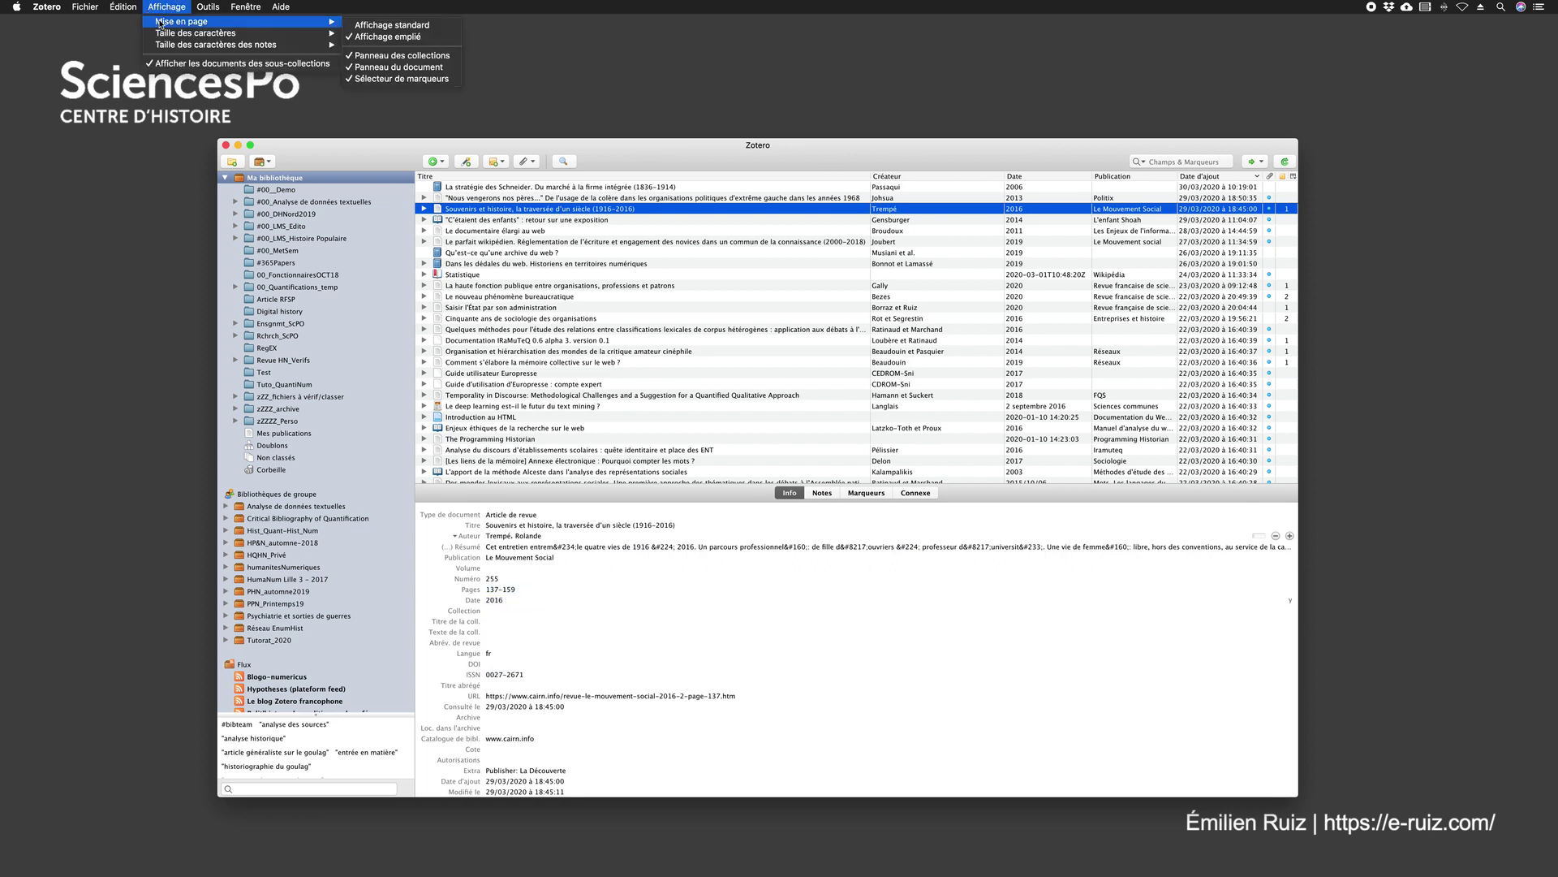
left_click(379, 27)
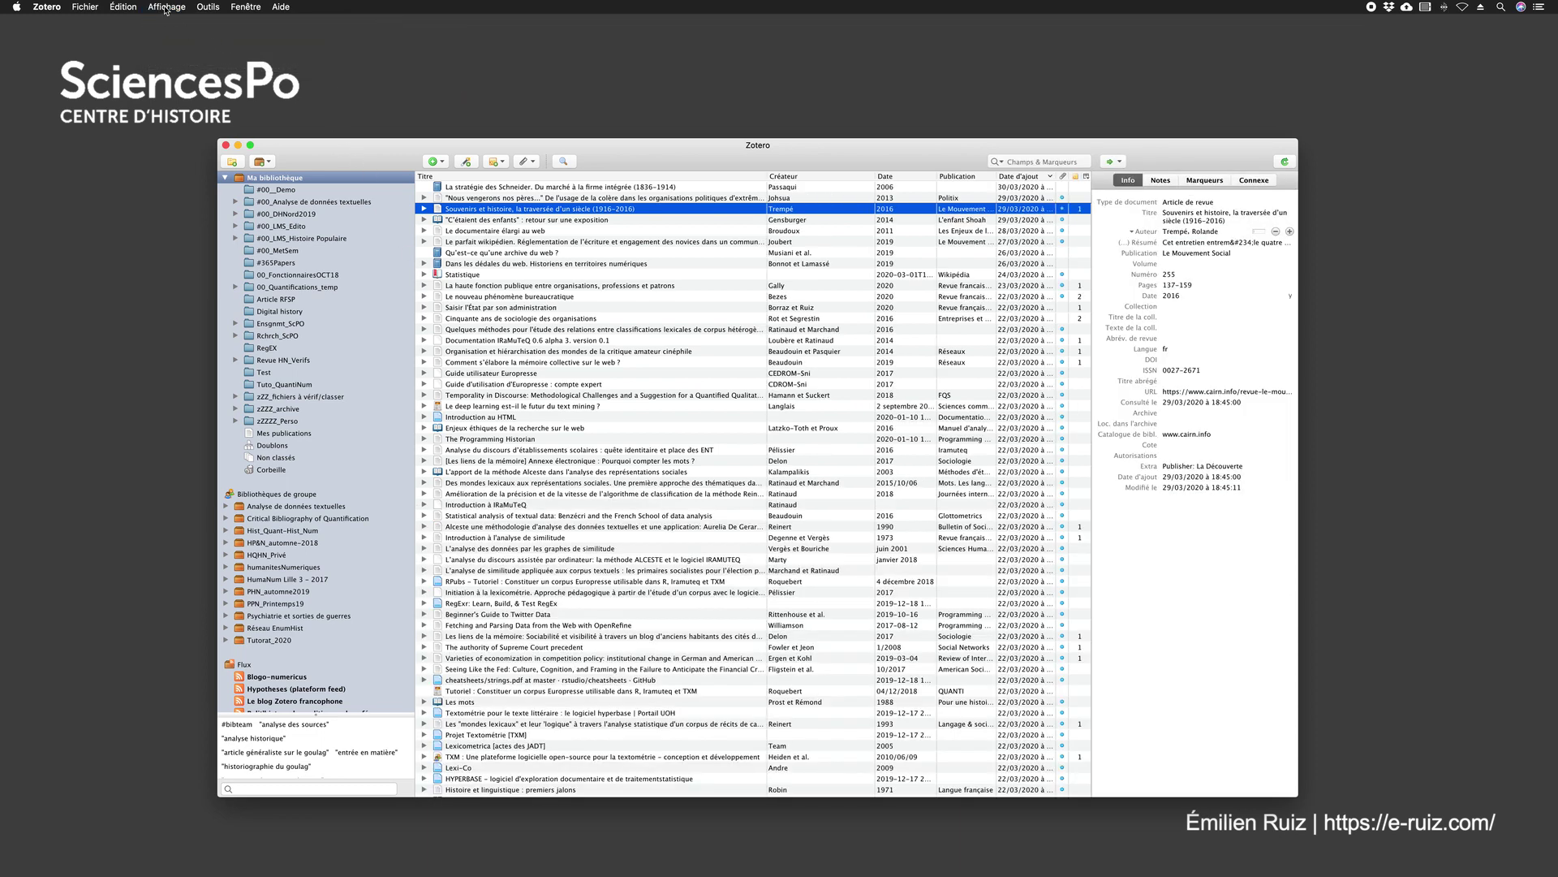
Step: Enlarge the general interface font size by three increments
left_click(166, 8)
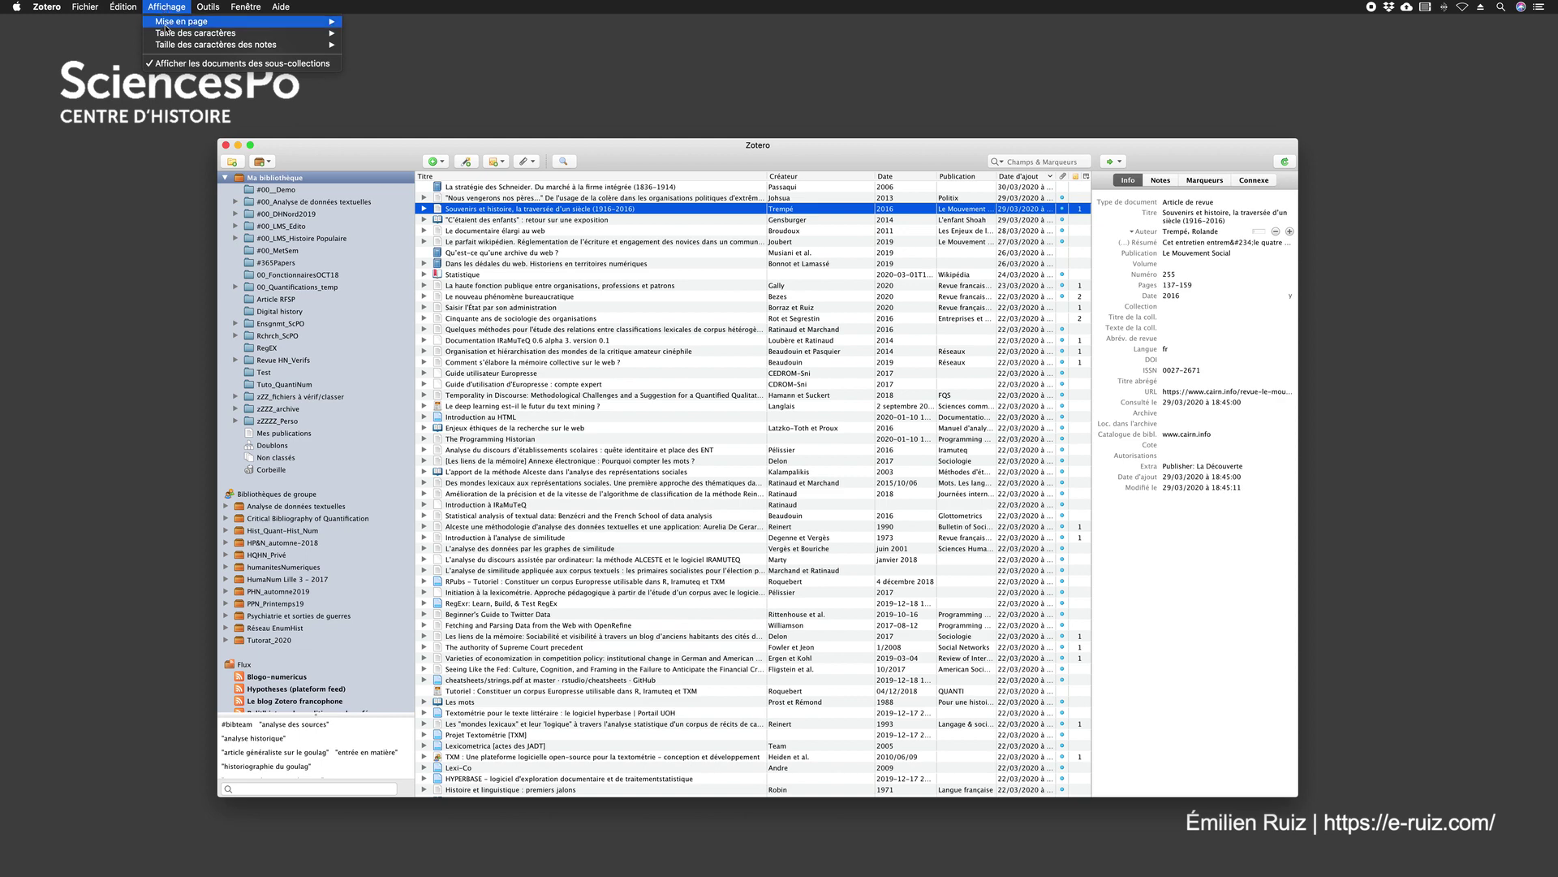
mouse_move(167, 34)
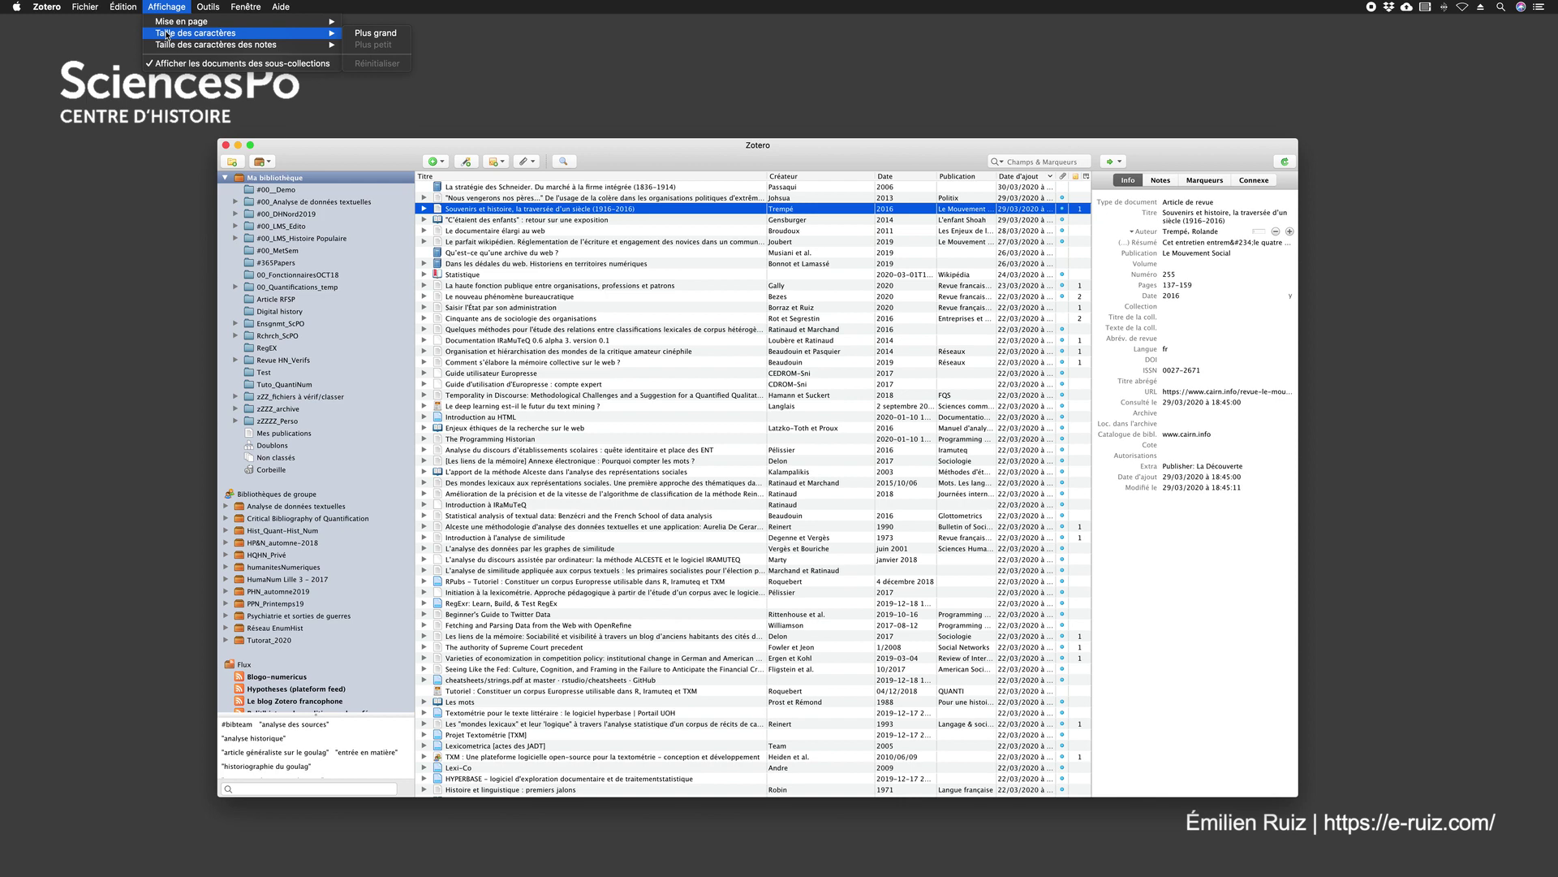
left_click(373, 33)
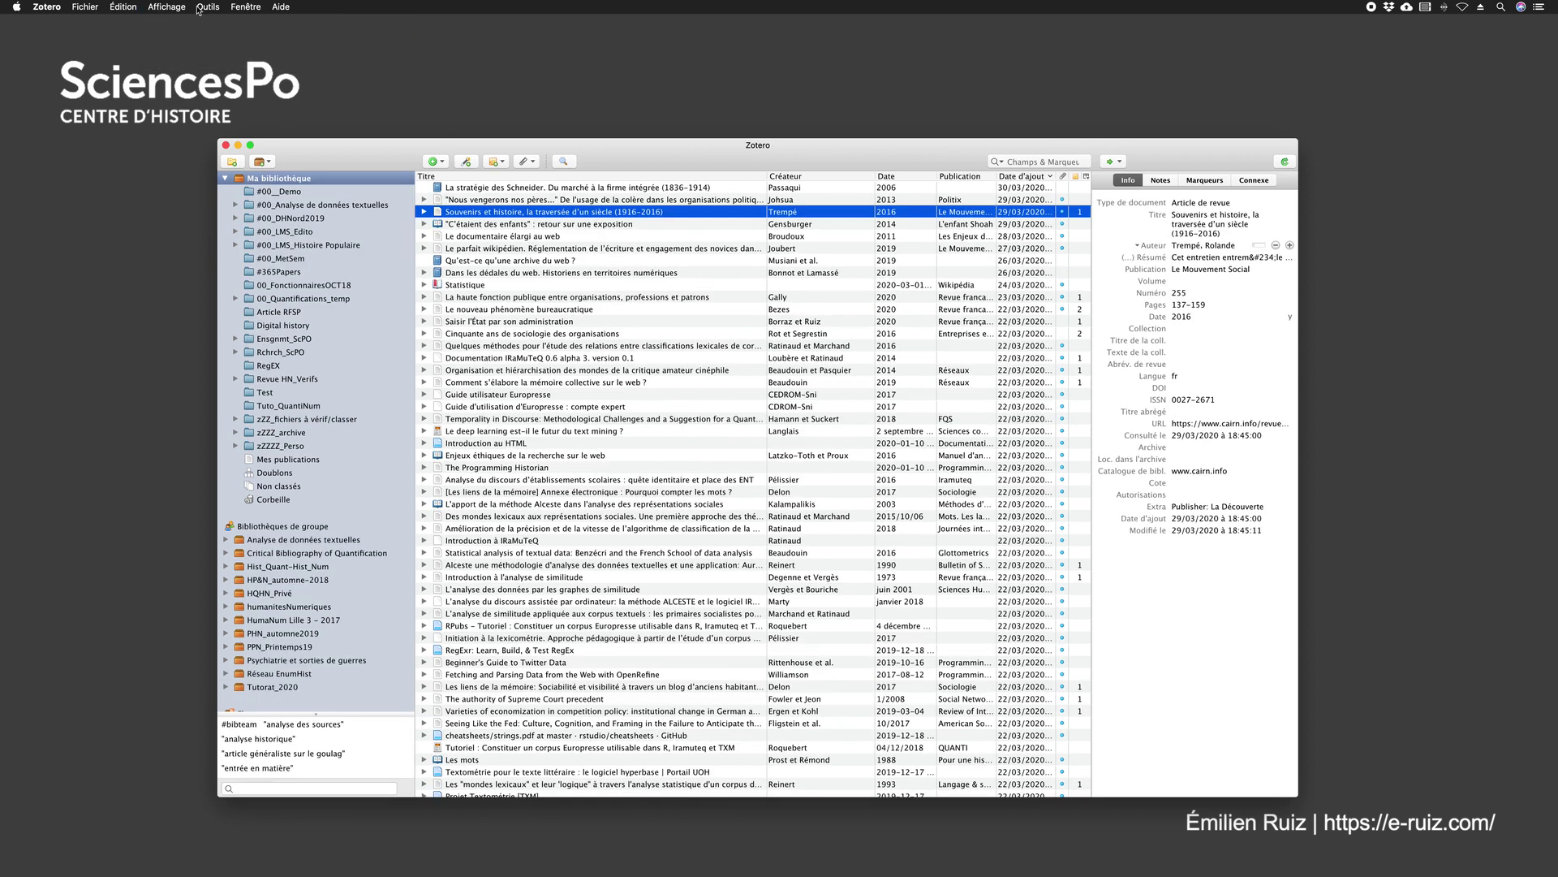
left_click(168, 6)
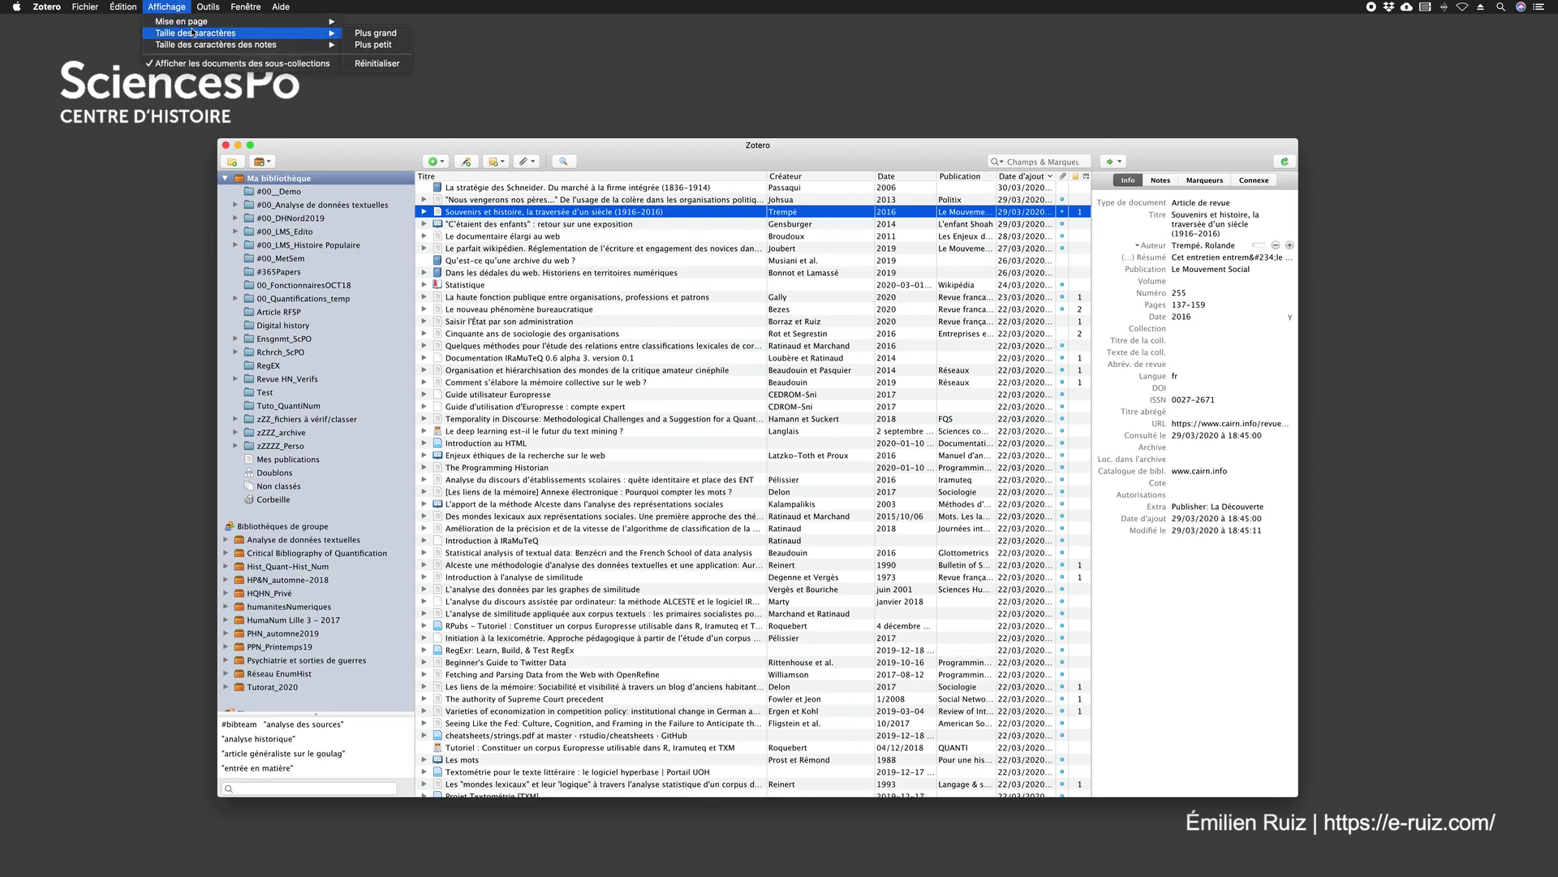
left_click(375, 33)
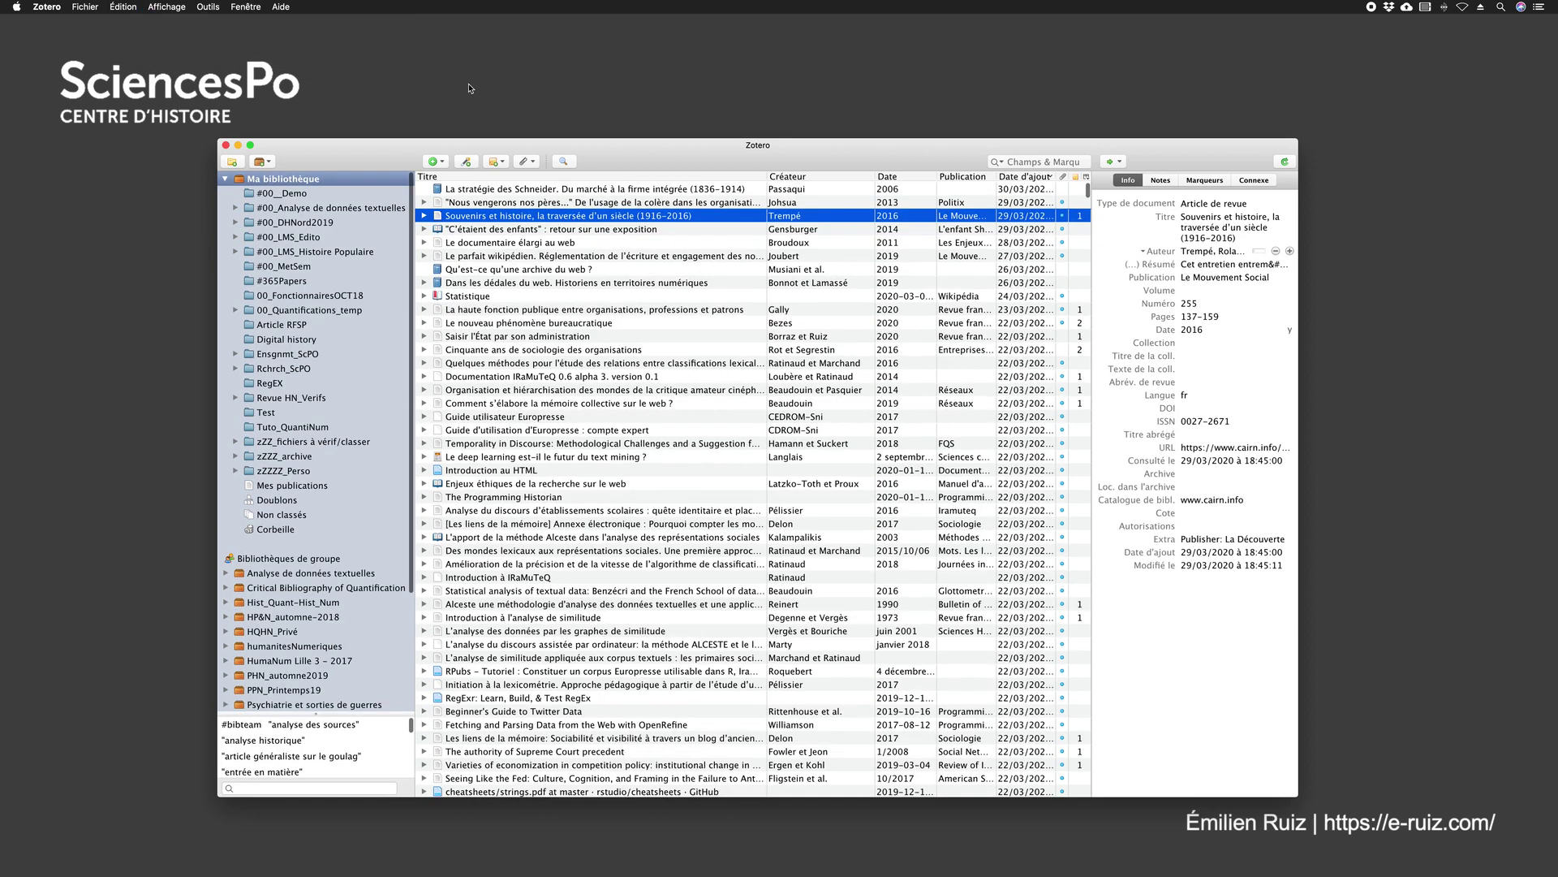
left_click(166, 6)
mouse_move(198, 35)
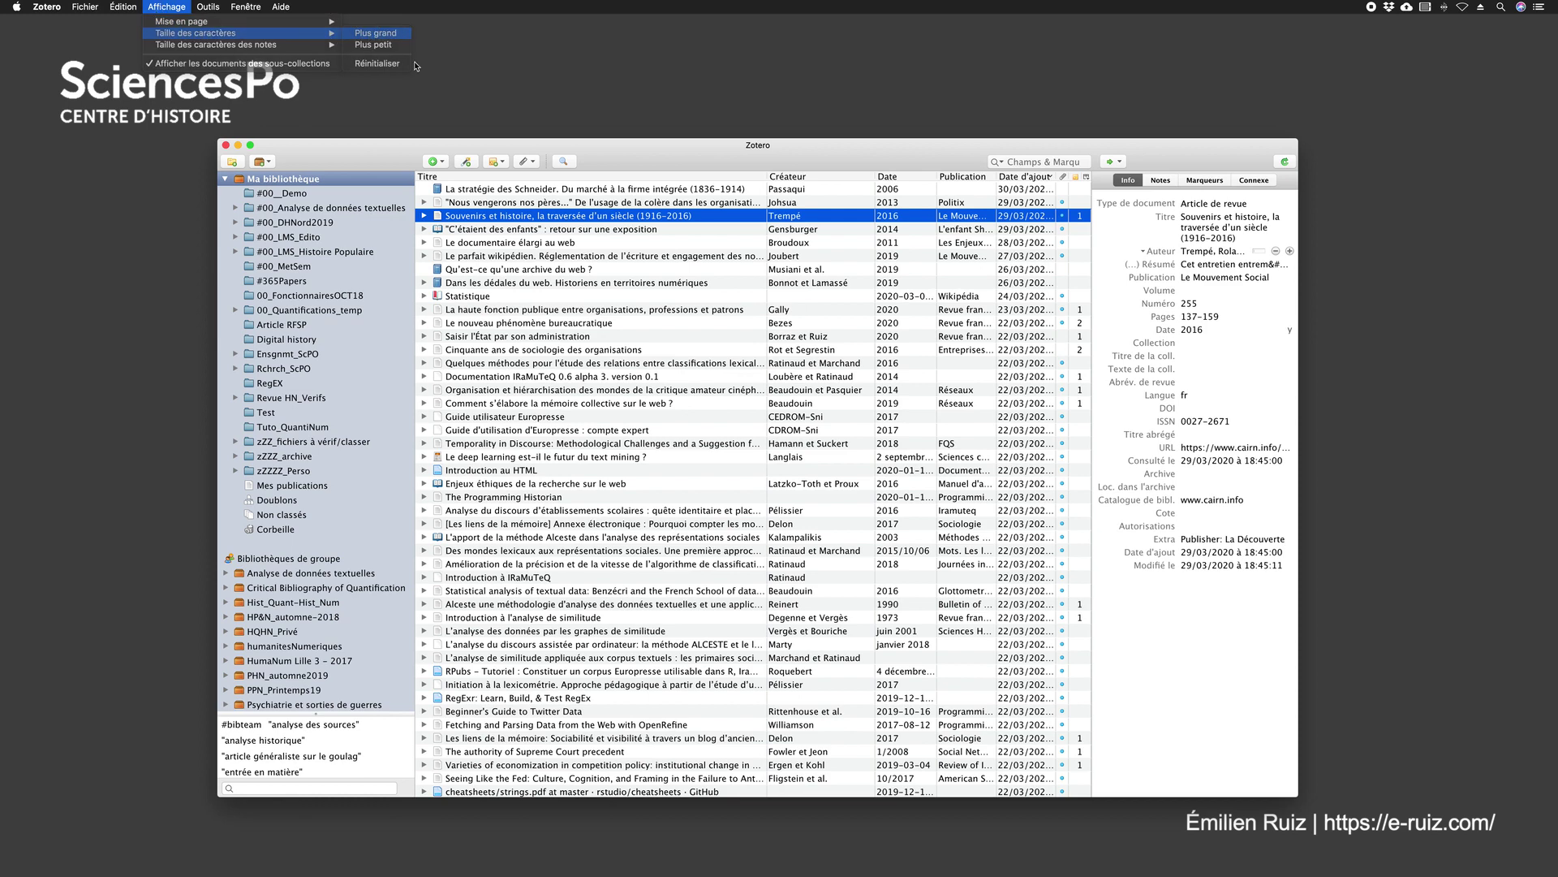
left_click(374, 33)
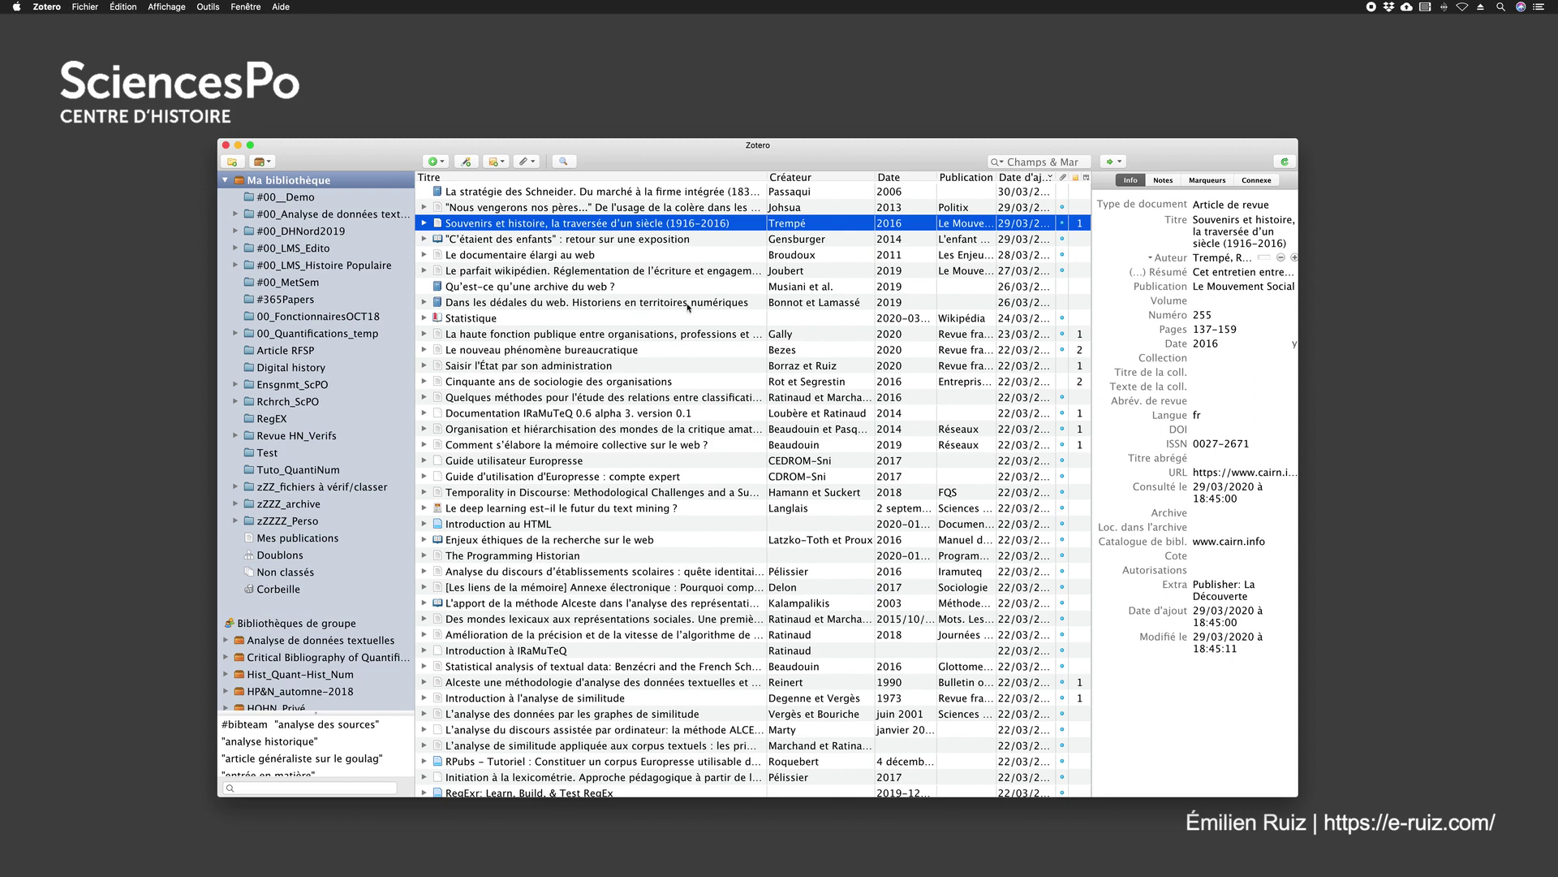
Step: Reset the interface font size to its default
left_click(162, 7)
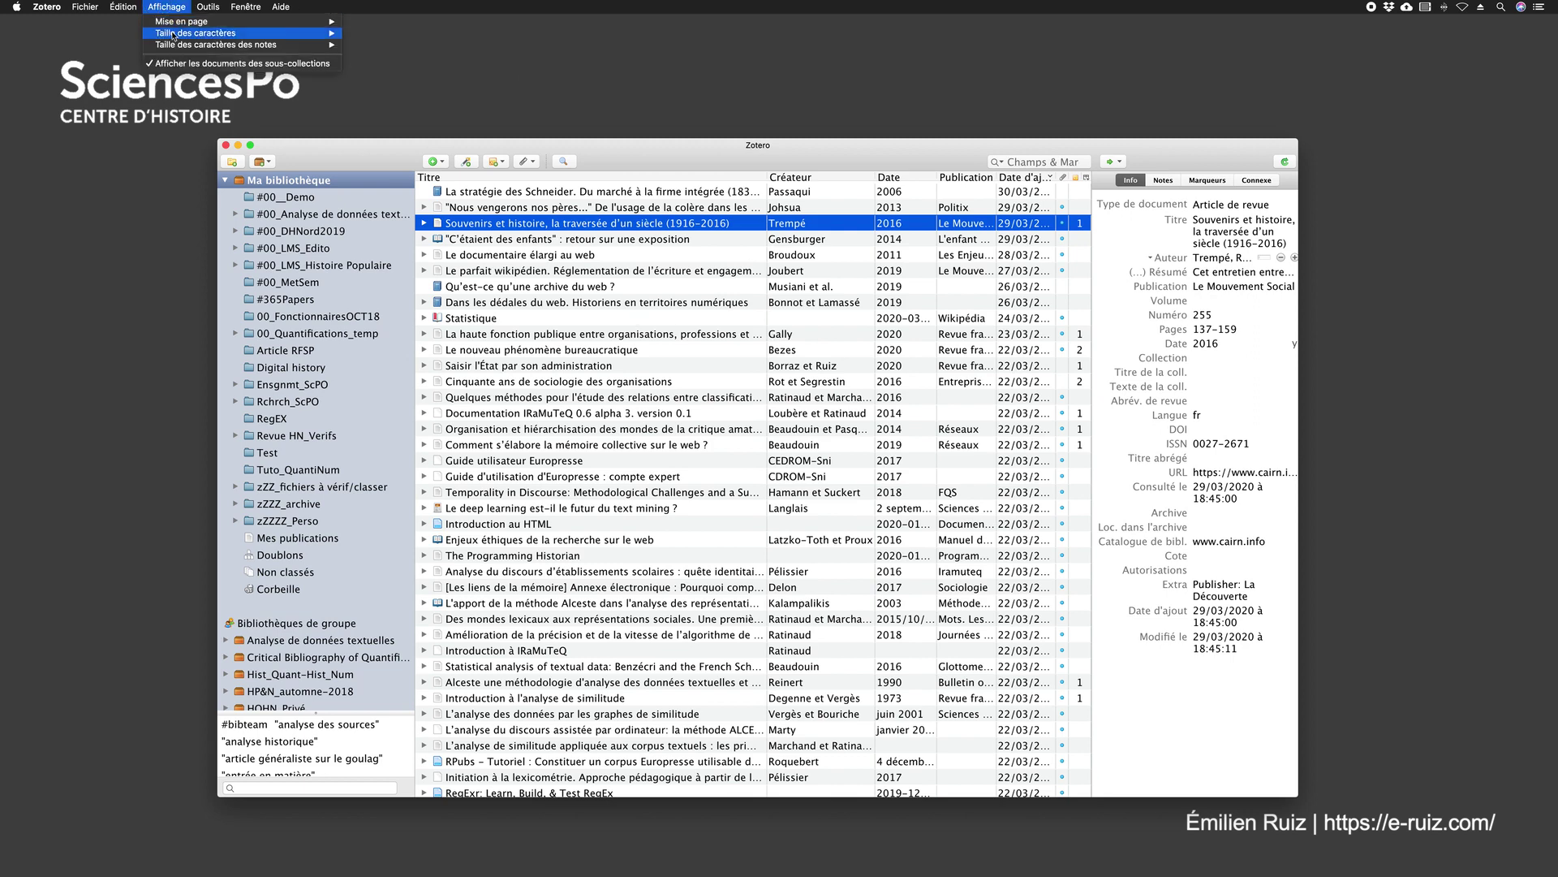
mouse_move(254, 35)
left_click(377, 63)
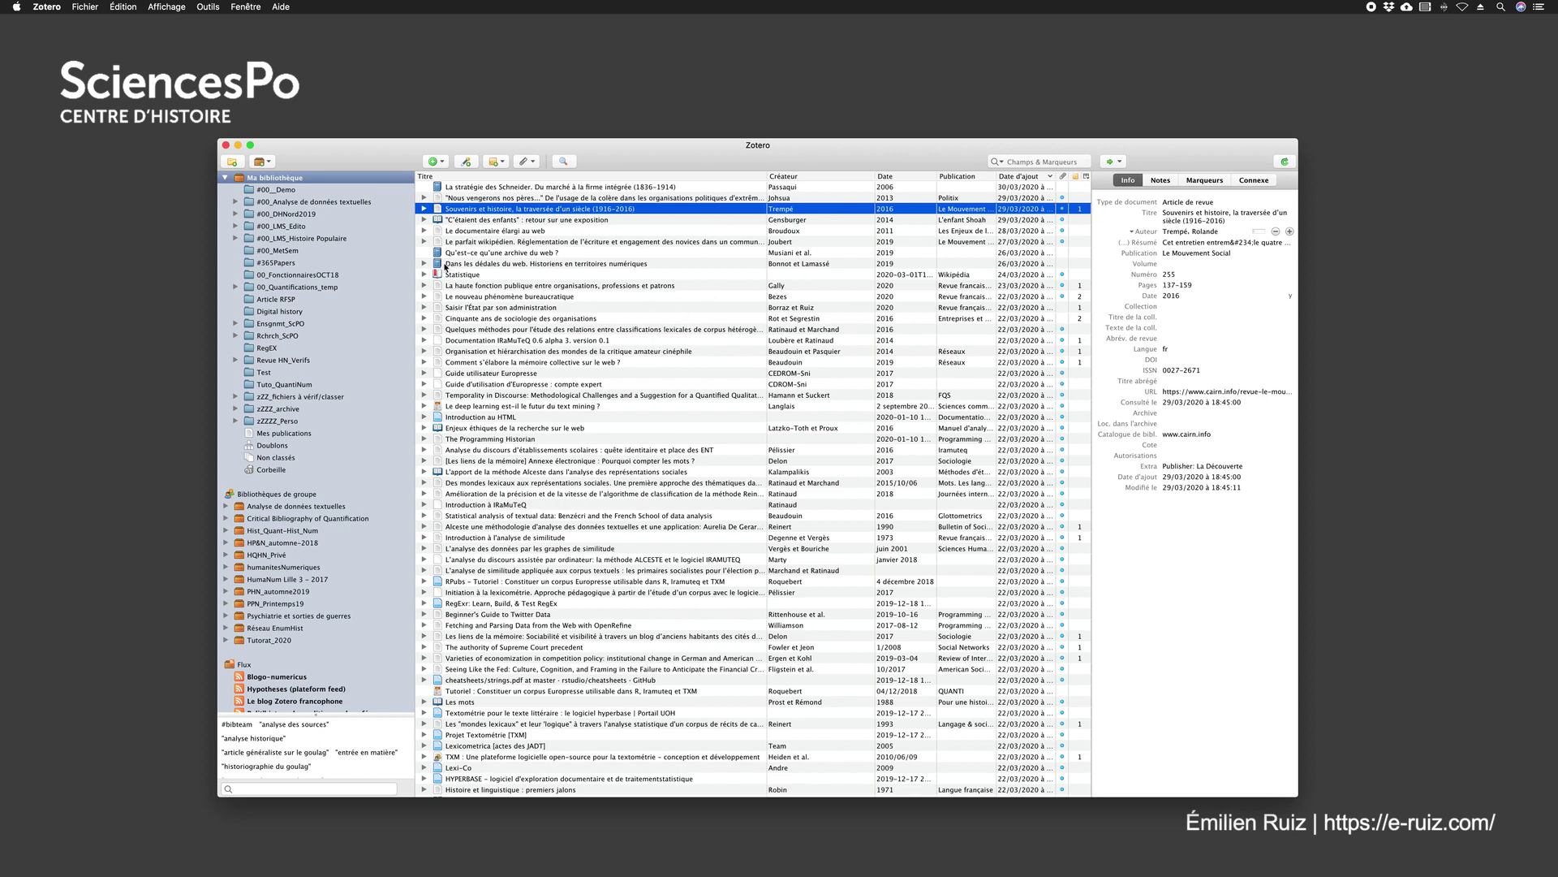
Step: Compare the creator and date details of "La stratégie des Schneider", "Nous vengerons nos pères...", "Statistique" and "Le deep learning est-il le futur du text mining ?"
left_click(459, 188)
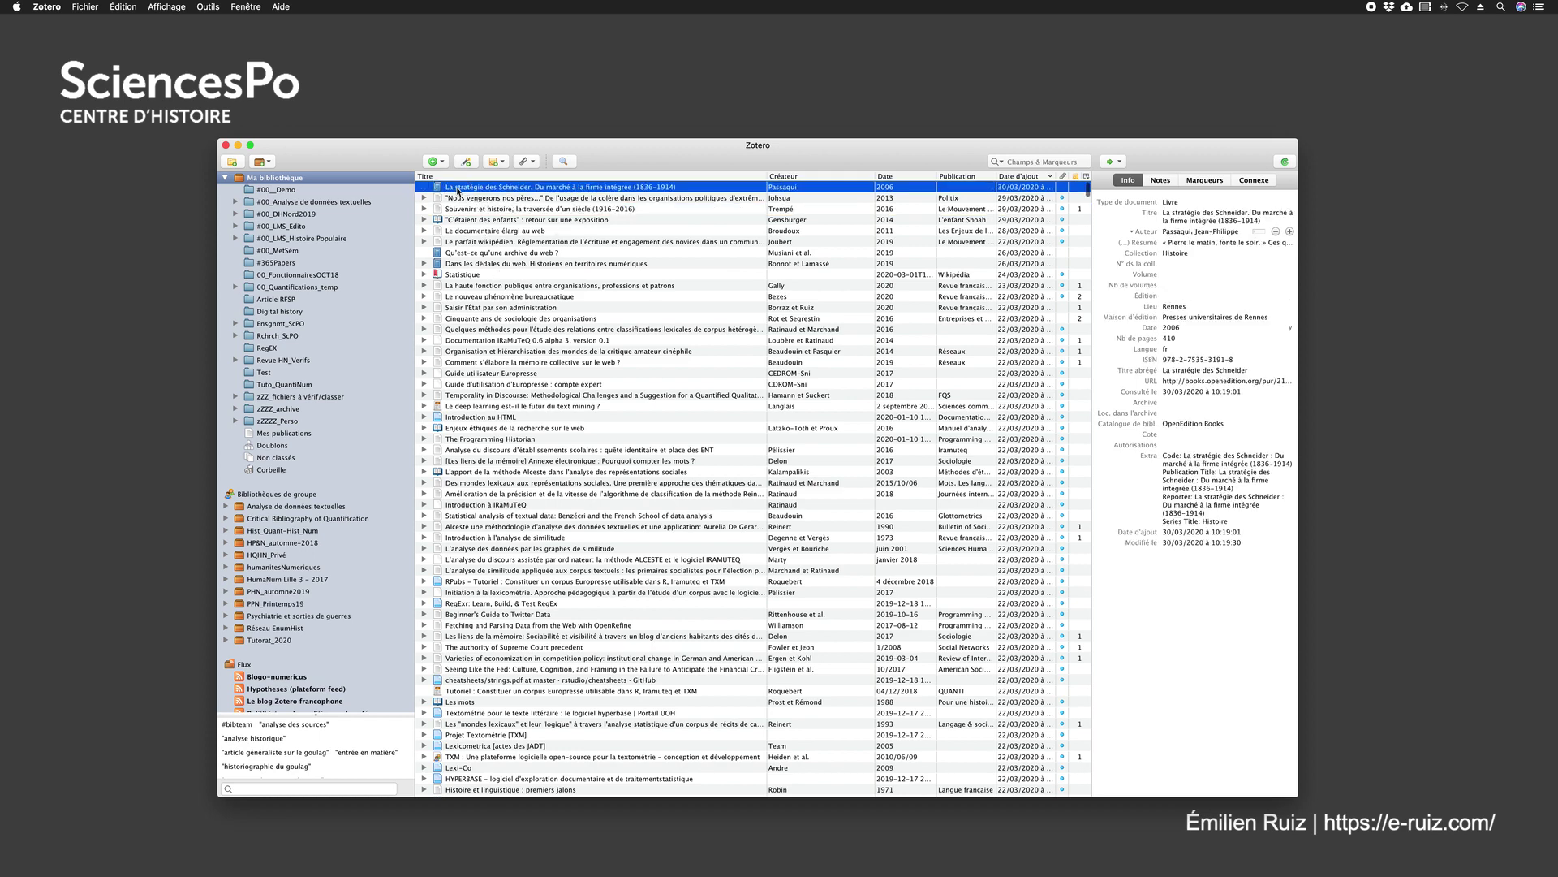
left_click(777, 198)
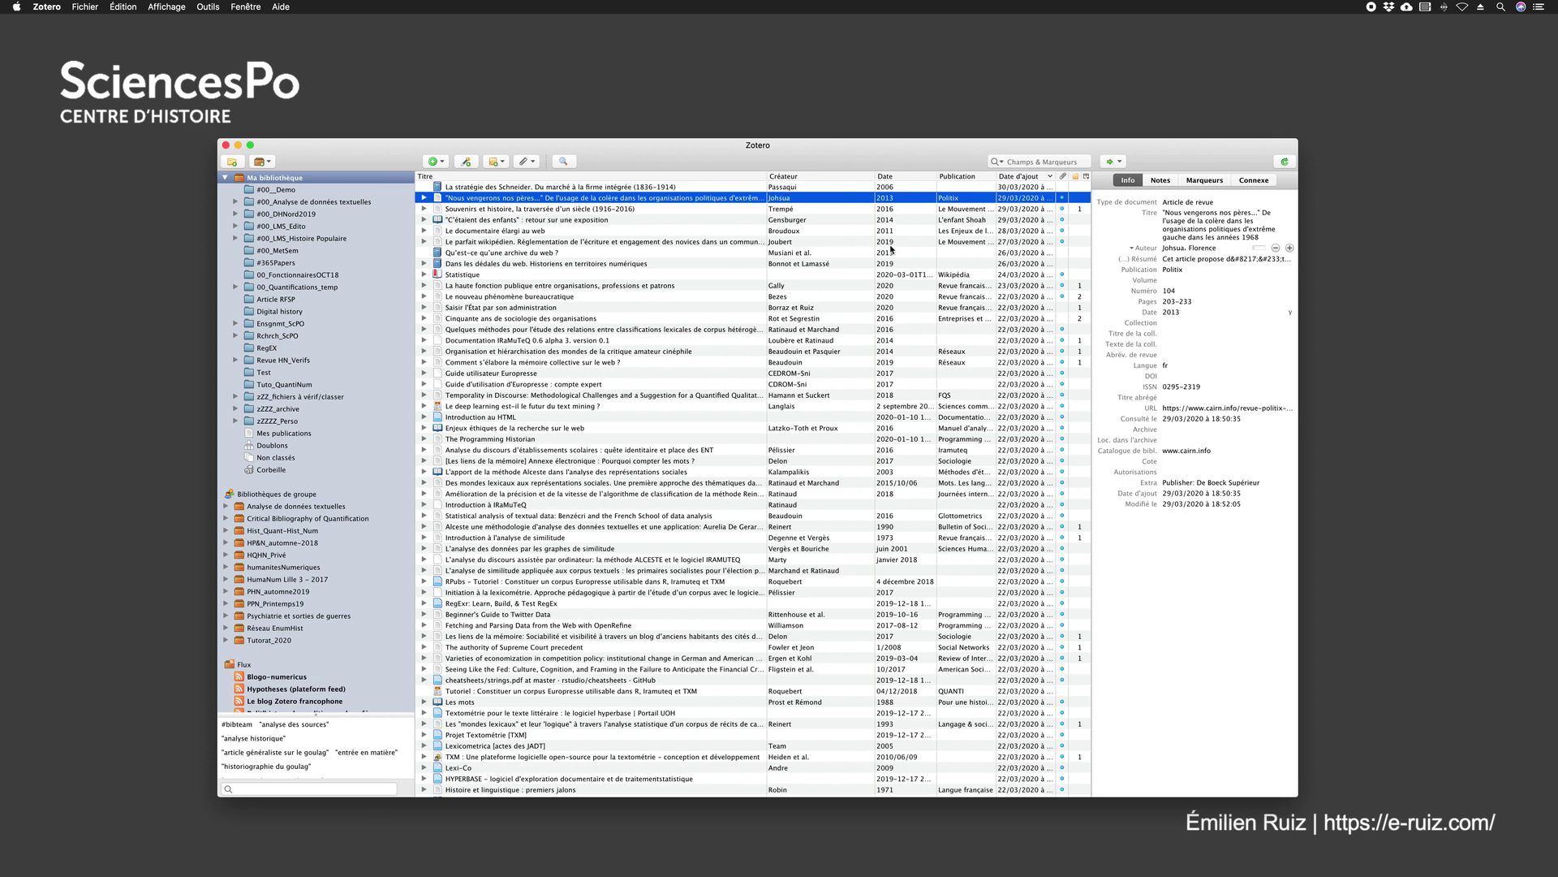
left_click(886, 188)
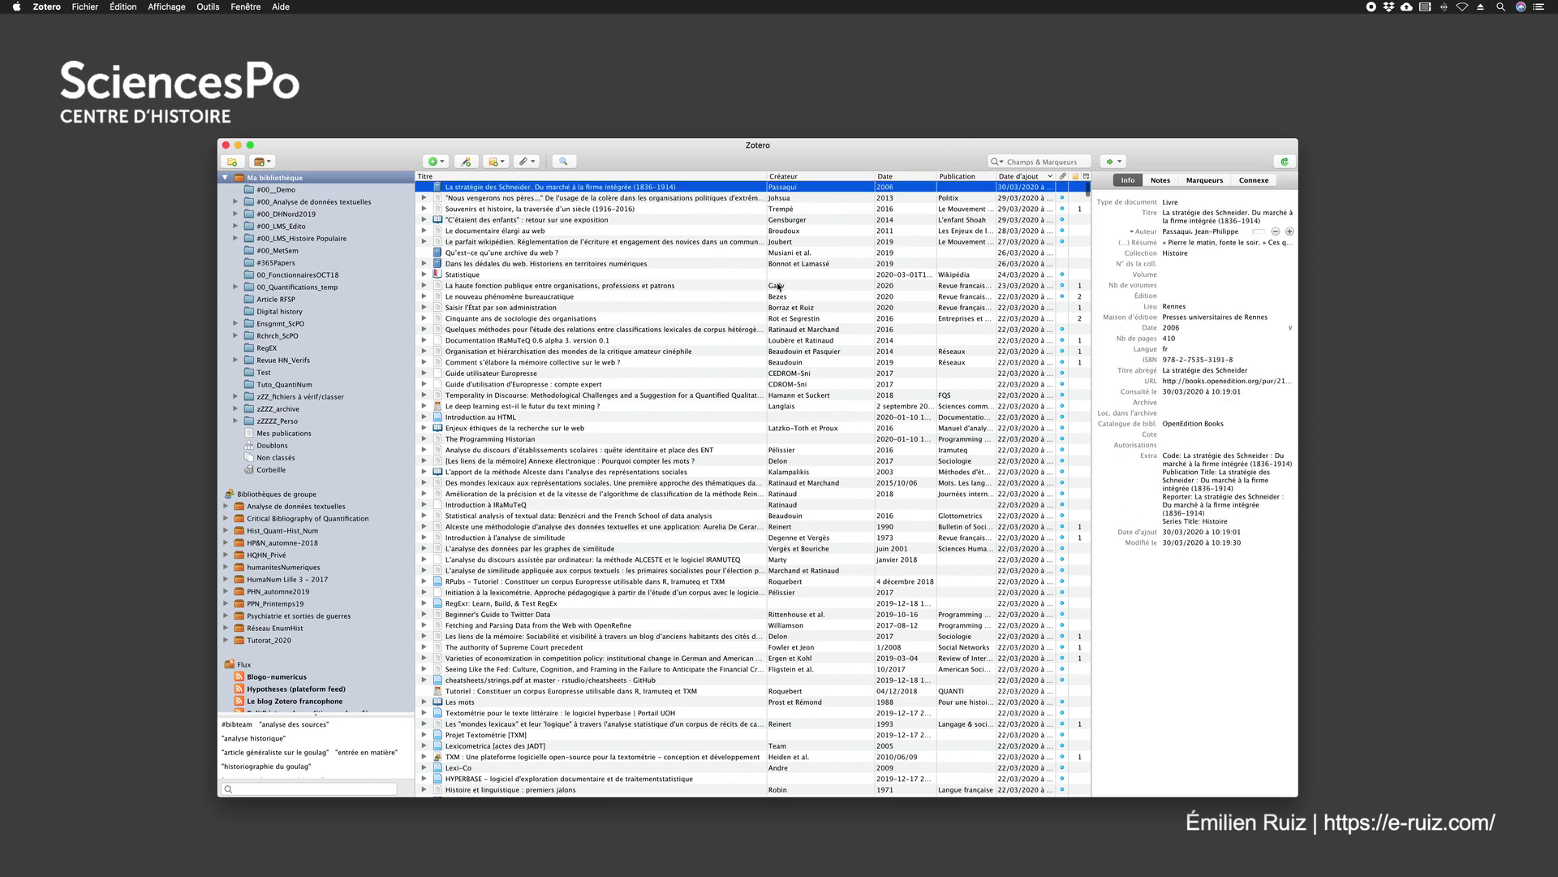
left_click(893, 275)
left_click(900, 404)
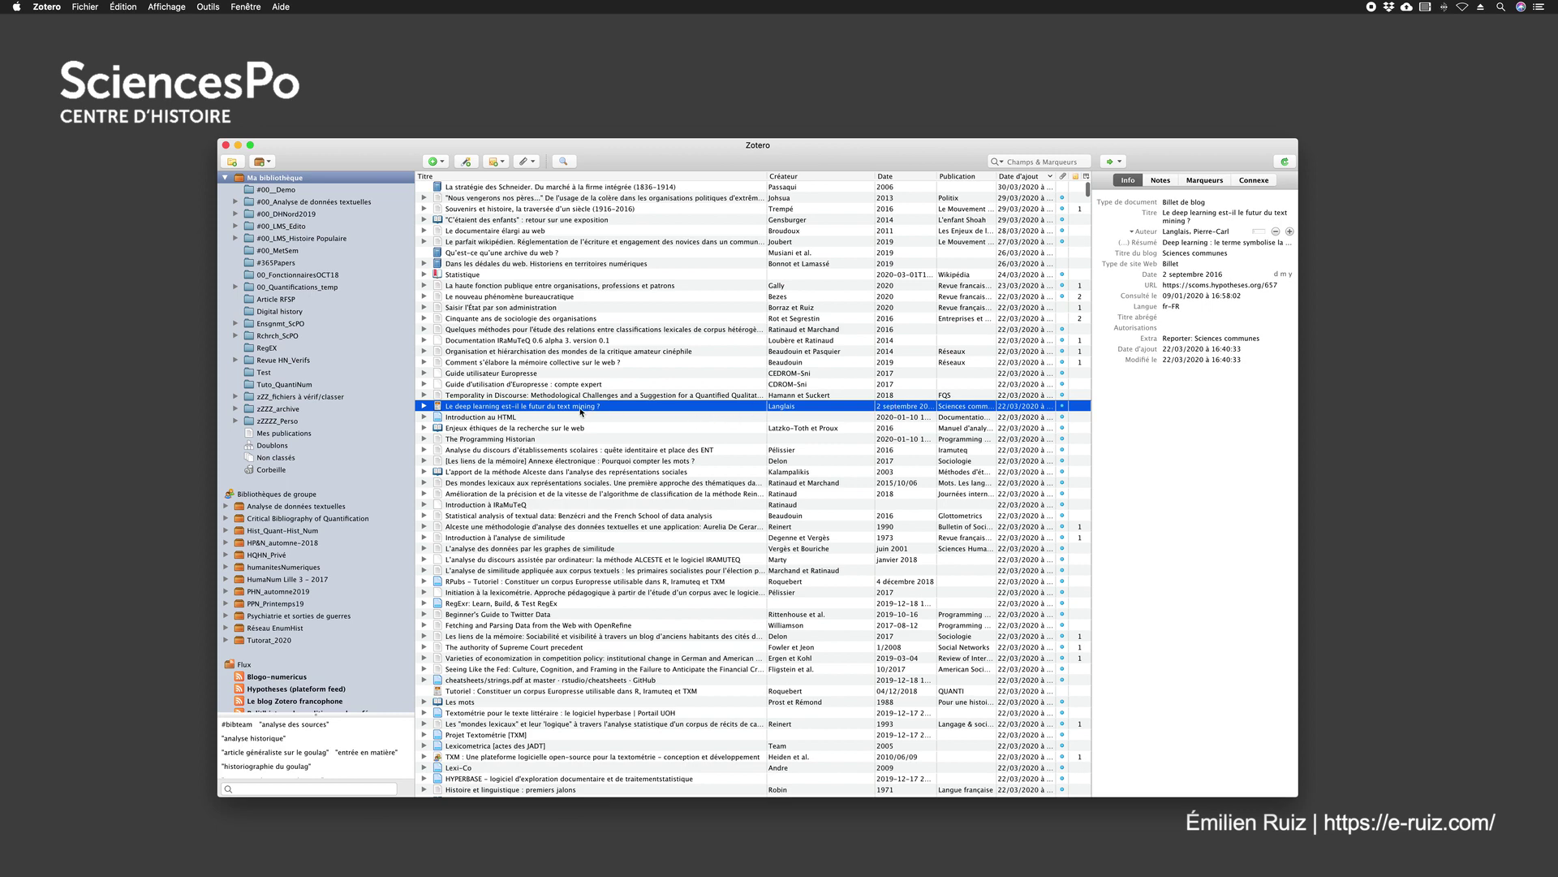
Step: Compare the publication details of the "Nous vengerons nos pères..." article, the deep learning blog post and the "Statistique" encyclopedia entry
left_click(952, 198)
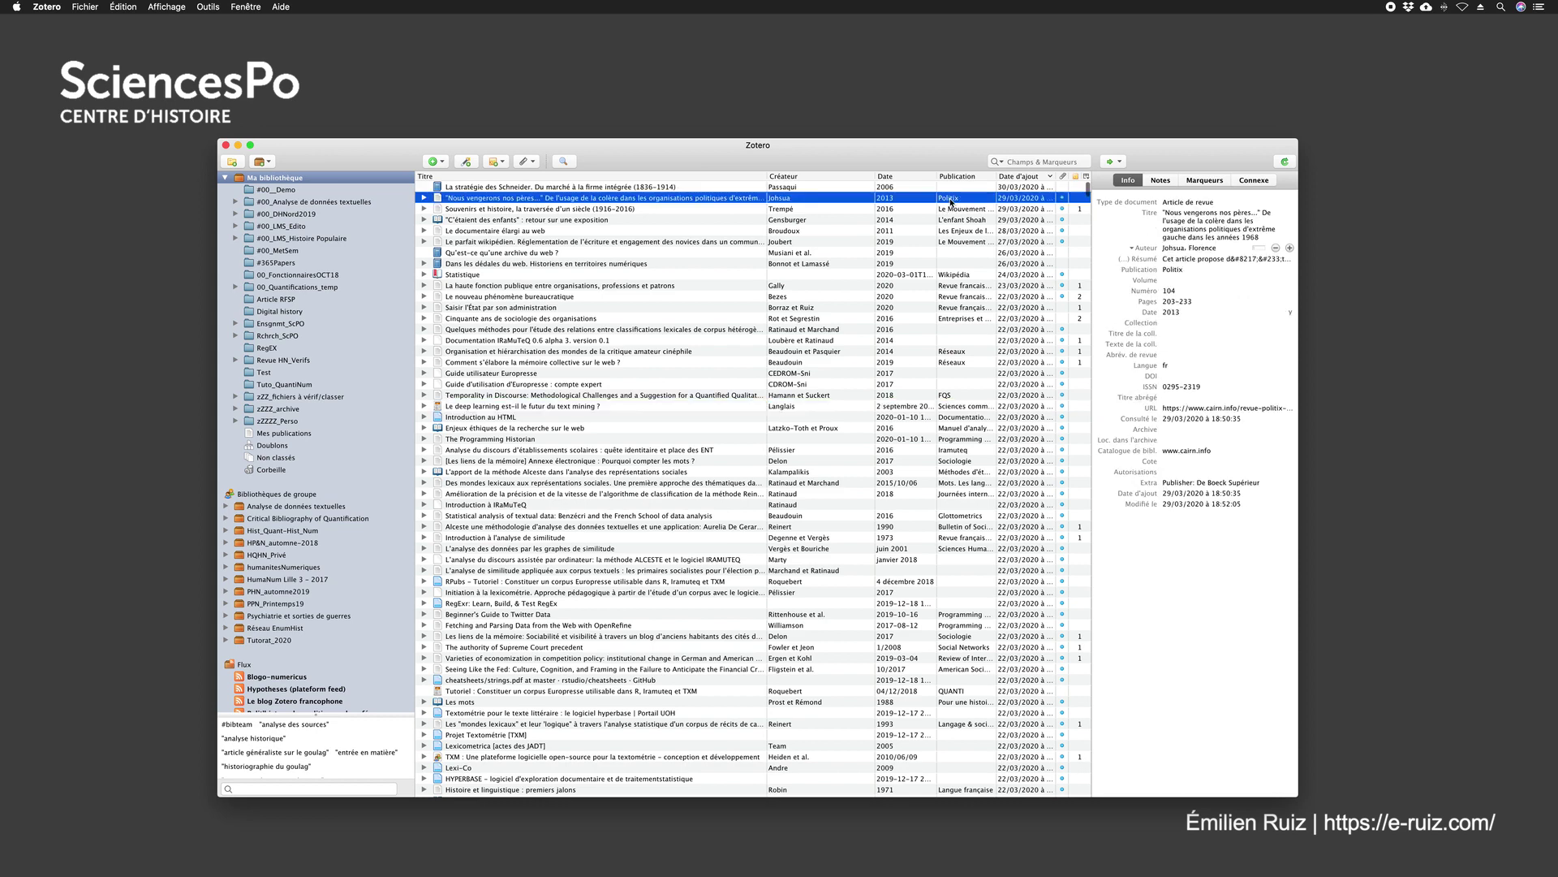
left_click(941, 408)
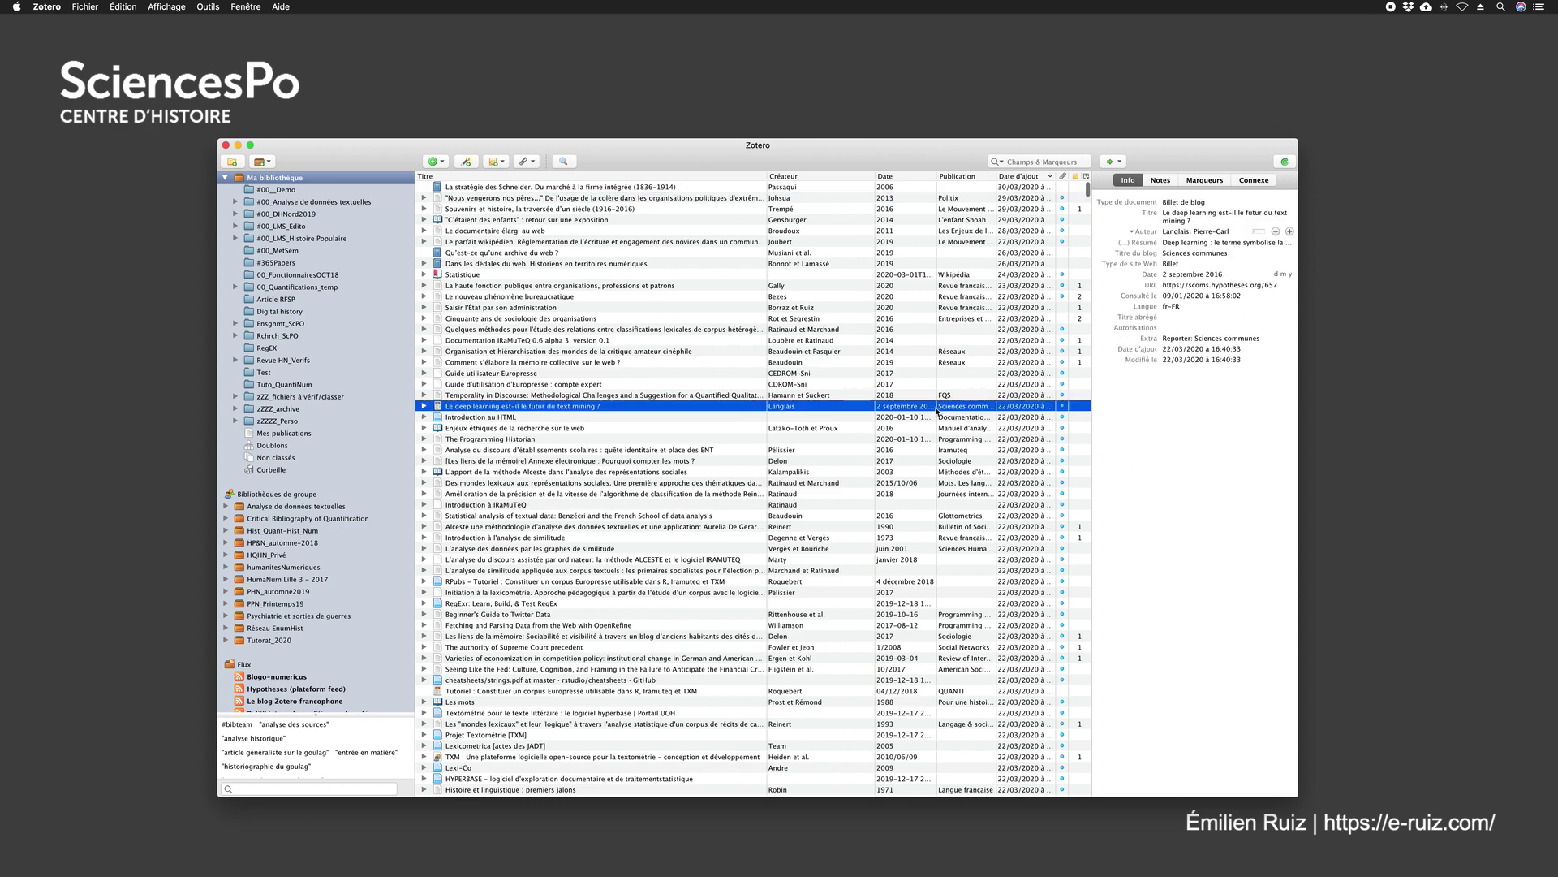
left_click(948, 276)
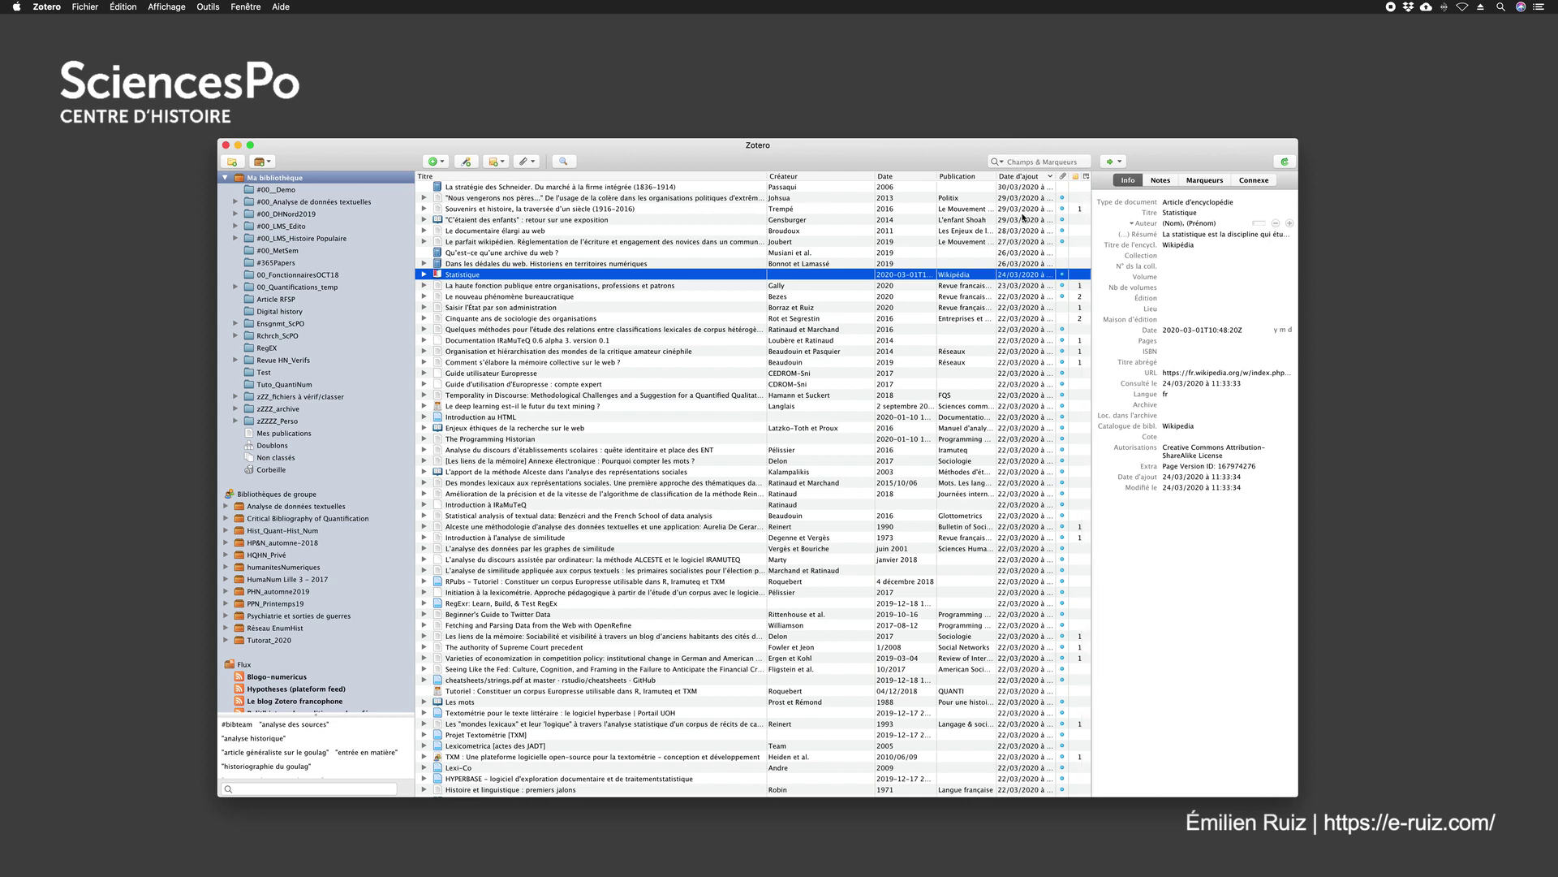
Step: Sort the list by attachments, expand "Statistique" to view its attached snapshot, and reselect the parent item
left_click(1062, 176)
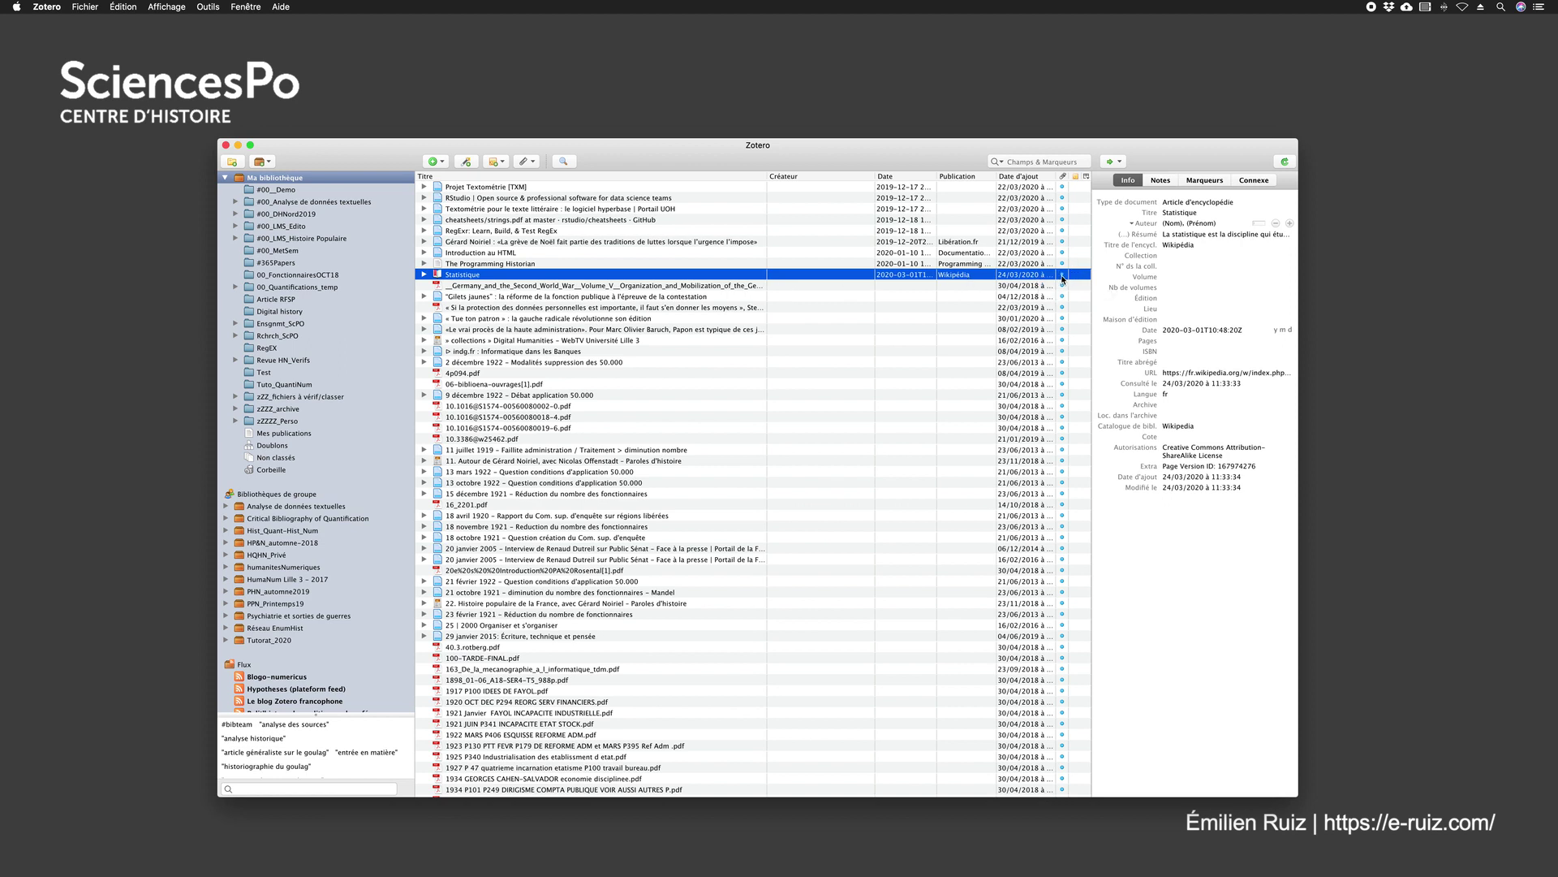
left_click(423, 275)
left_click(474, 286)
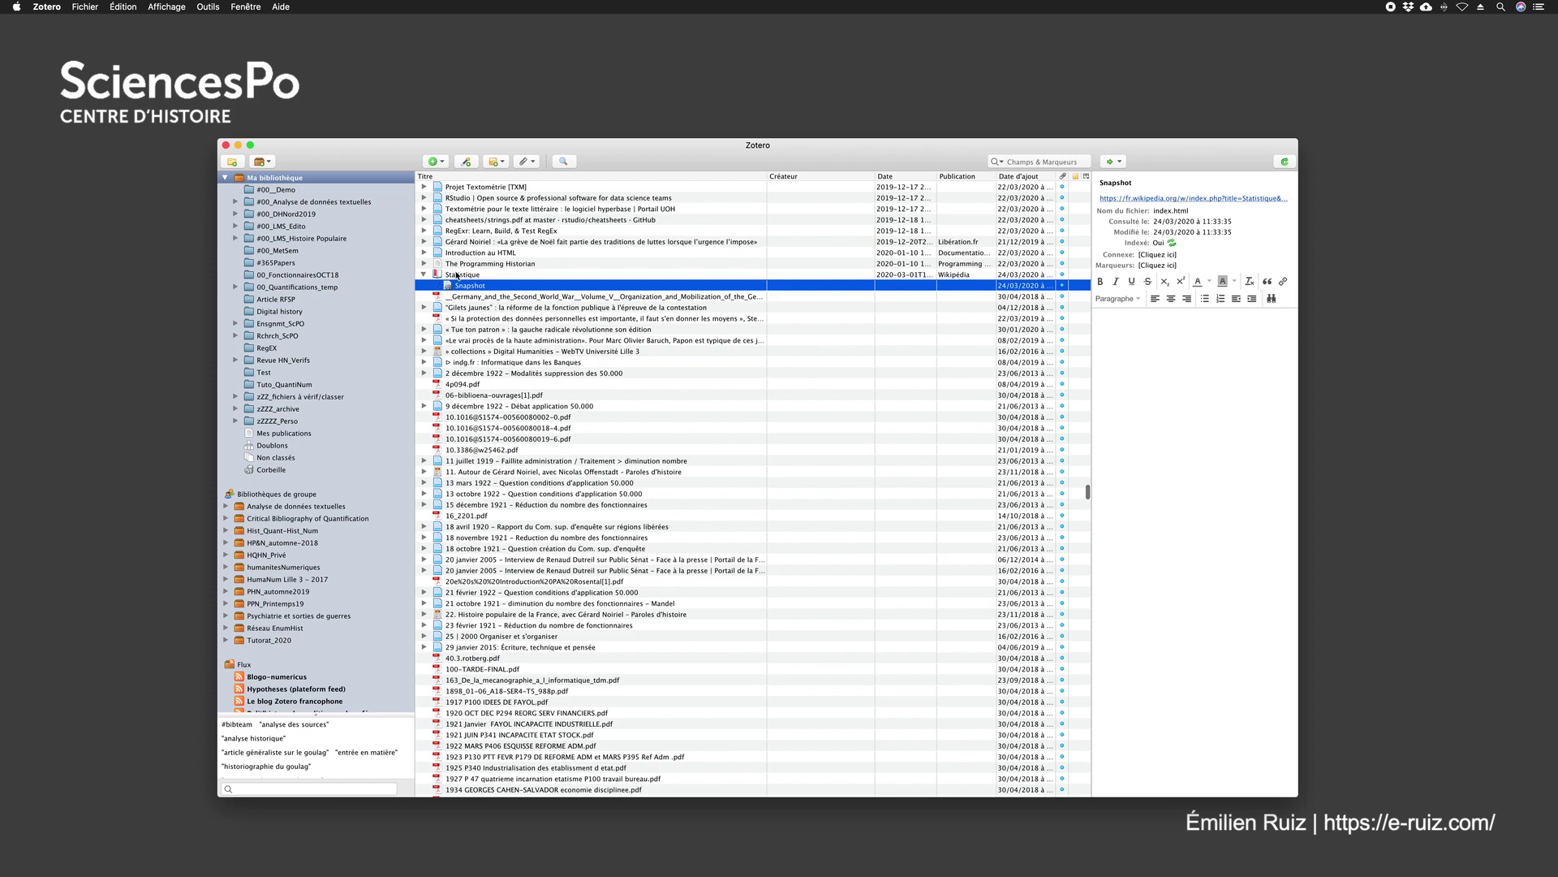
left_click(456, 275)
Step: Sort the library by date added (Date d'ajout), oldest first, and view the earliest entries
left_click(1021, 175)
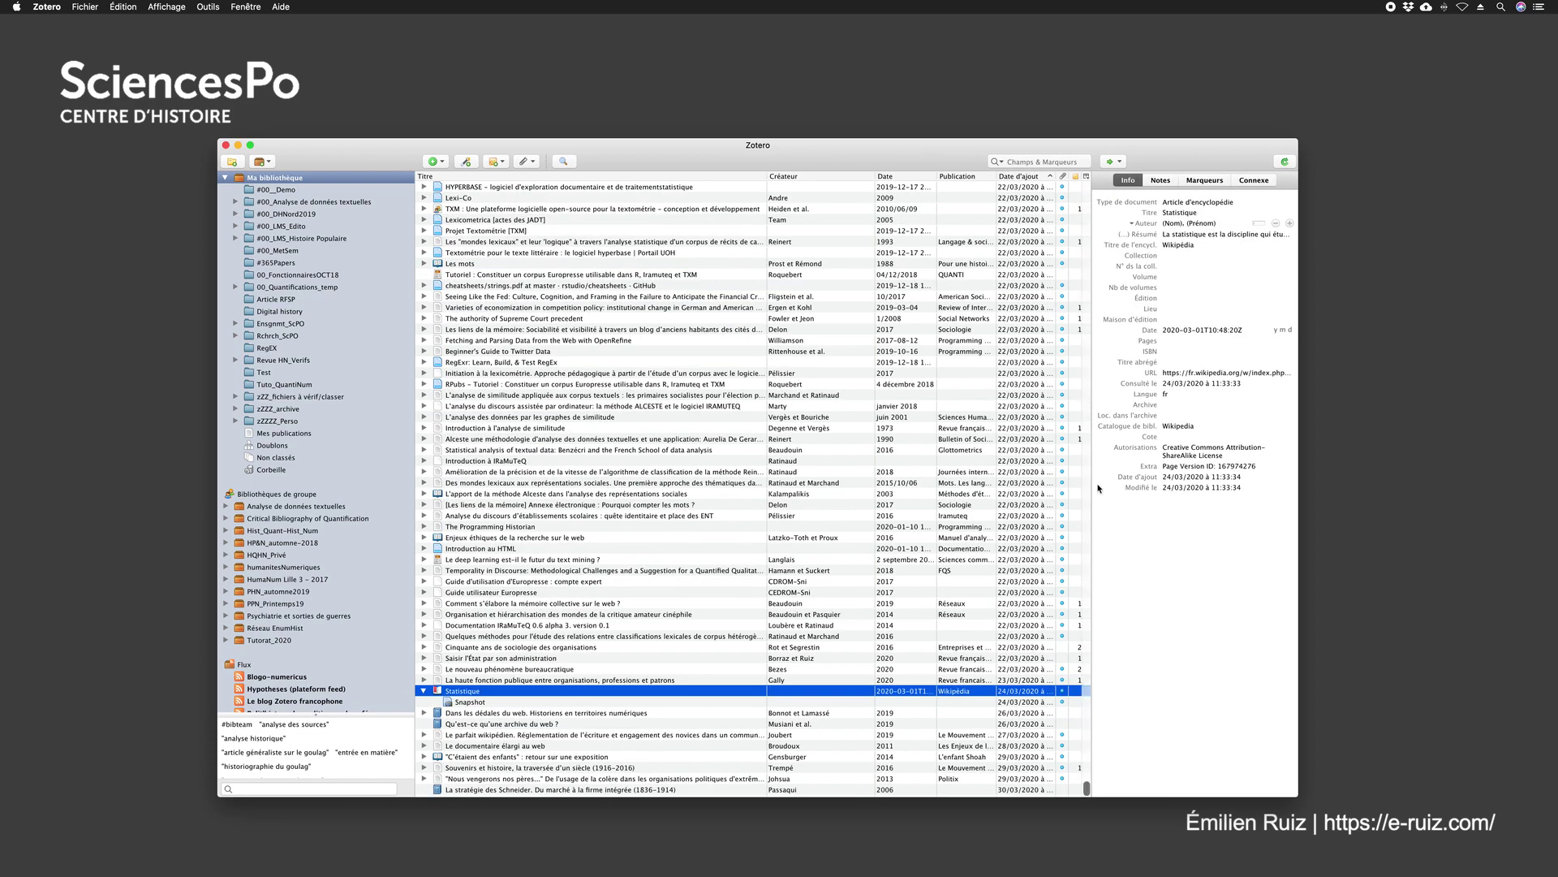
left_click_drag(1087, 786, 1088, 266)
left_click_drag(1108, 197, 1106, 171)
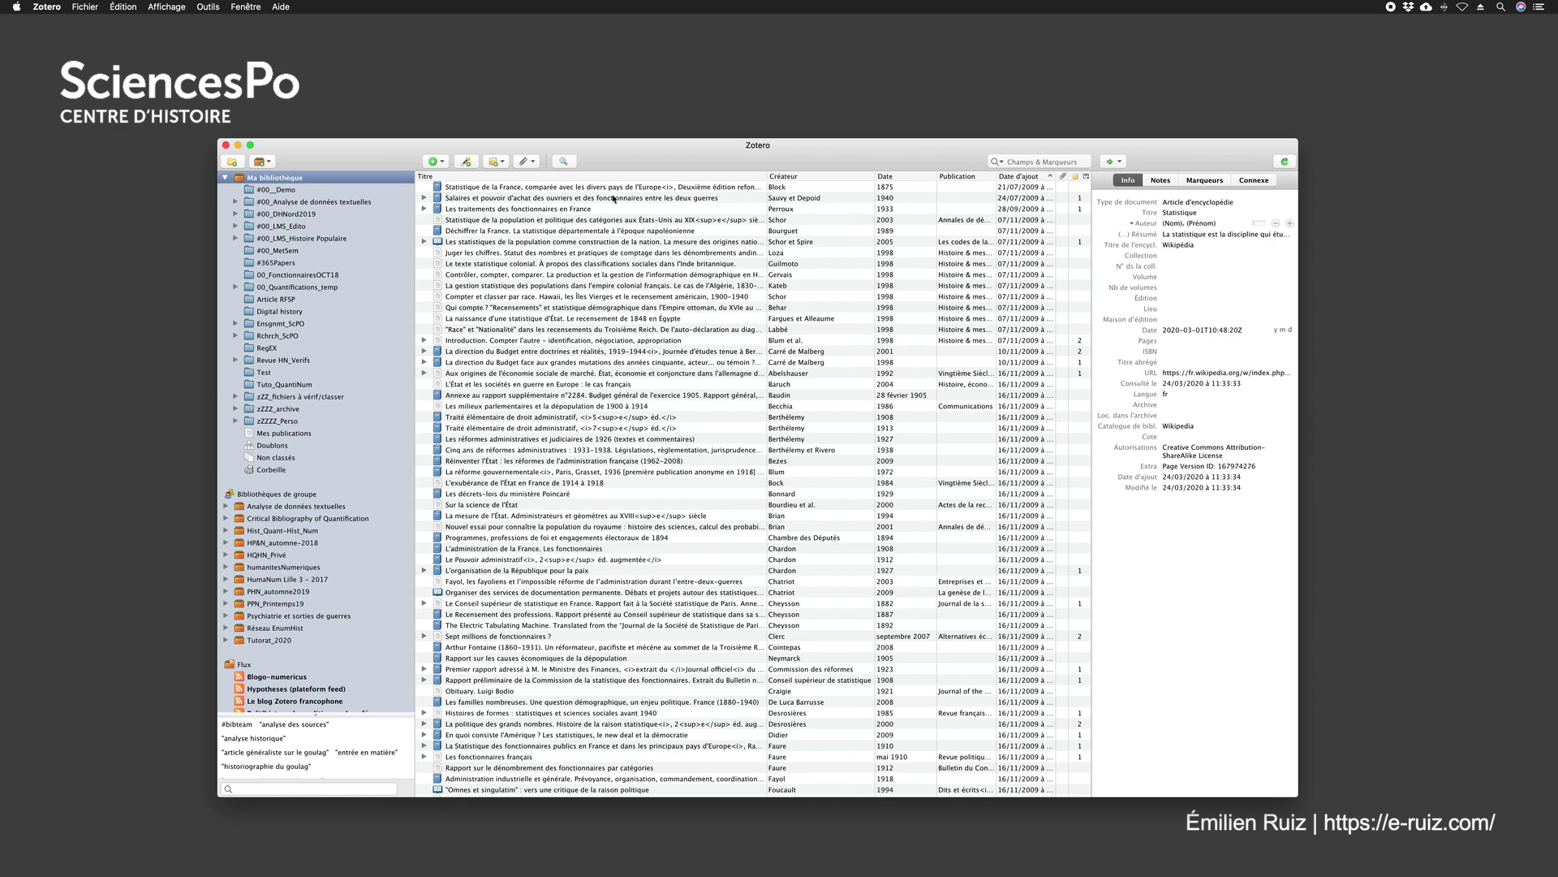
Step: Sort the library alphabetically by title (Titre), then reverse it to descending order
left_click(451, 176)
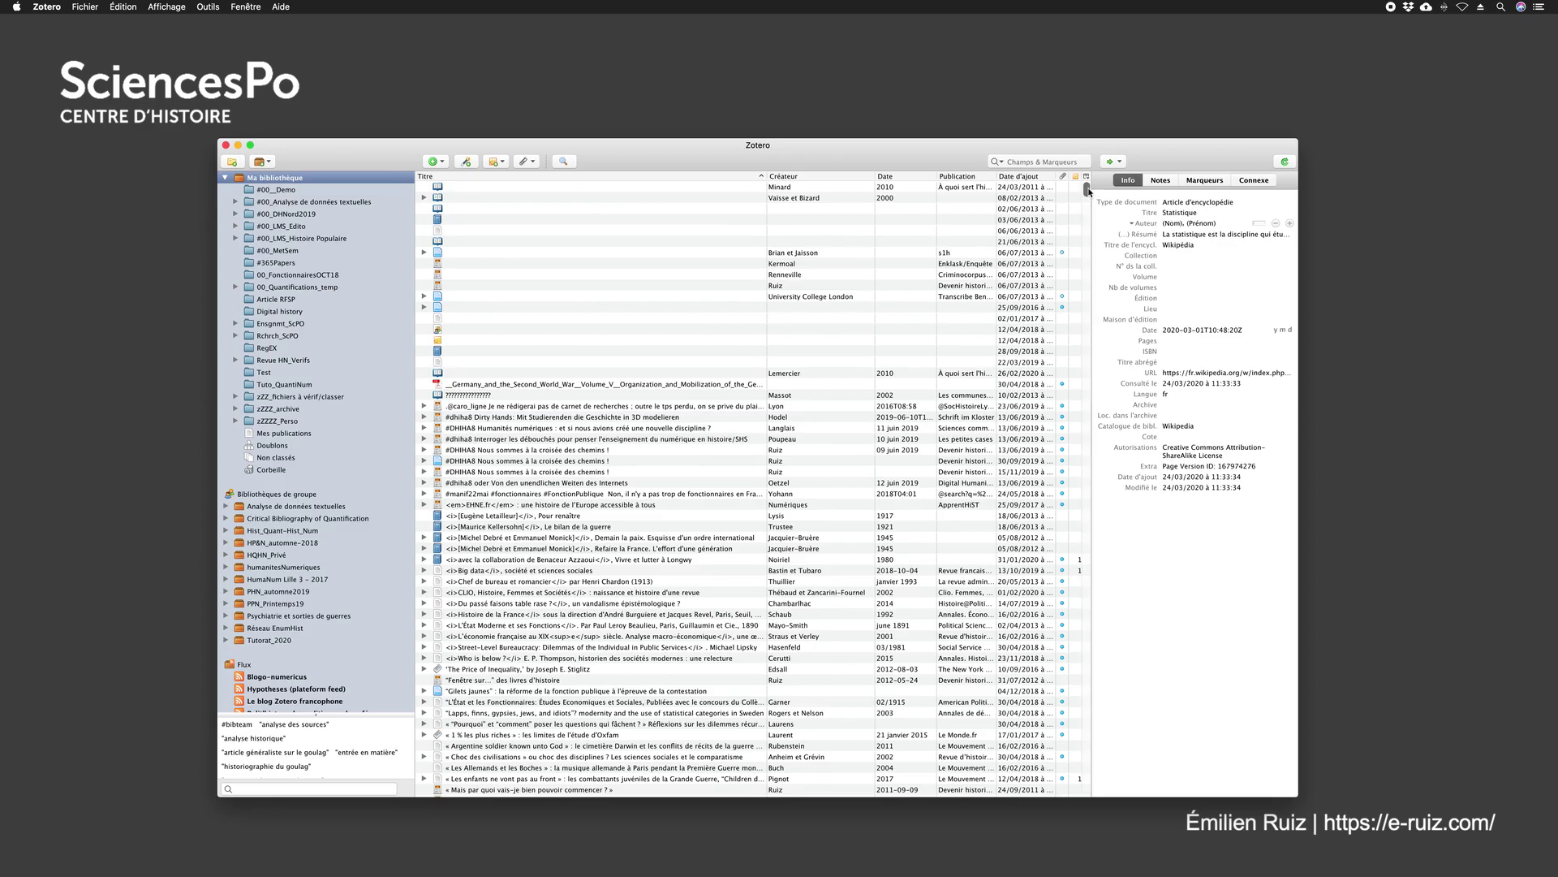
mouse_move(1087, 190)
left_mouse_down()
mouse_move(1095, 457)
mouse_move(1088, 175)
left_mouse_up()
left_click(566, 177)
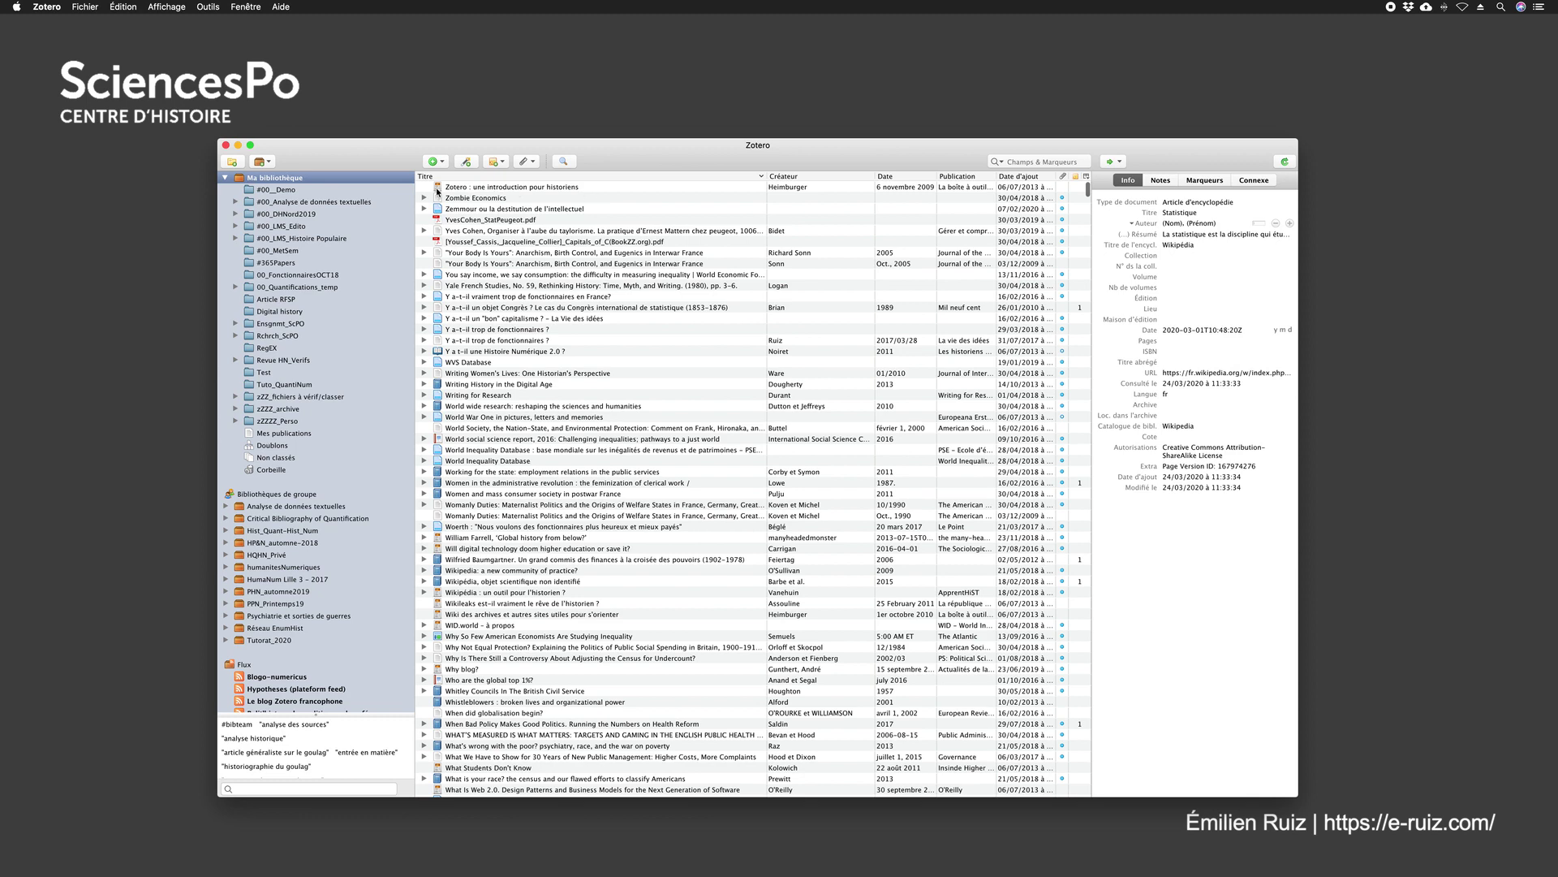
Step: Sort the list successively by creator, date and publication, ending with date added, most recent first
left_click(805, 177)
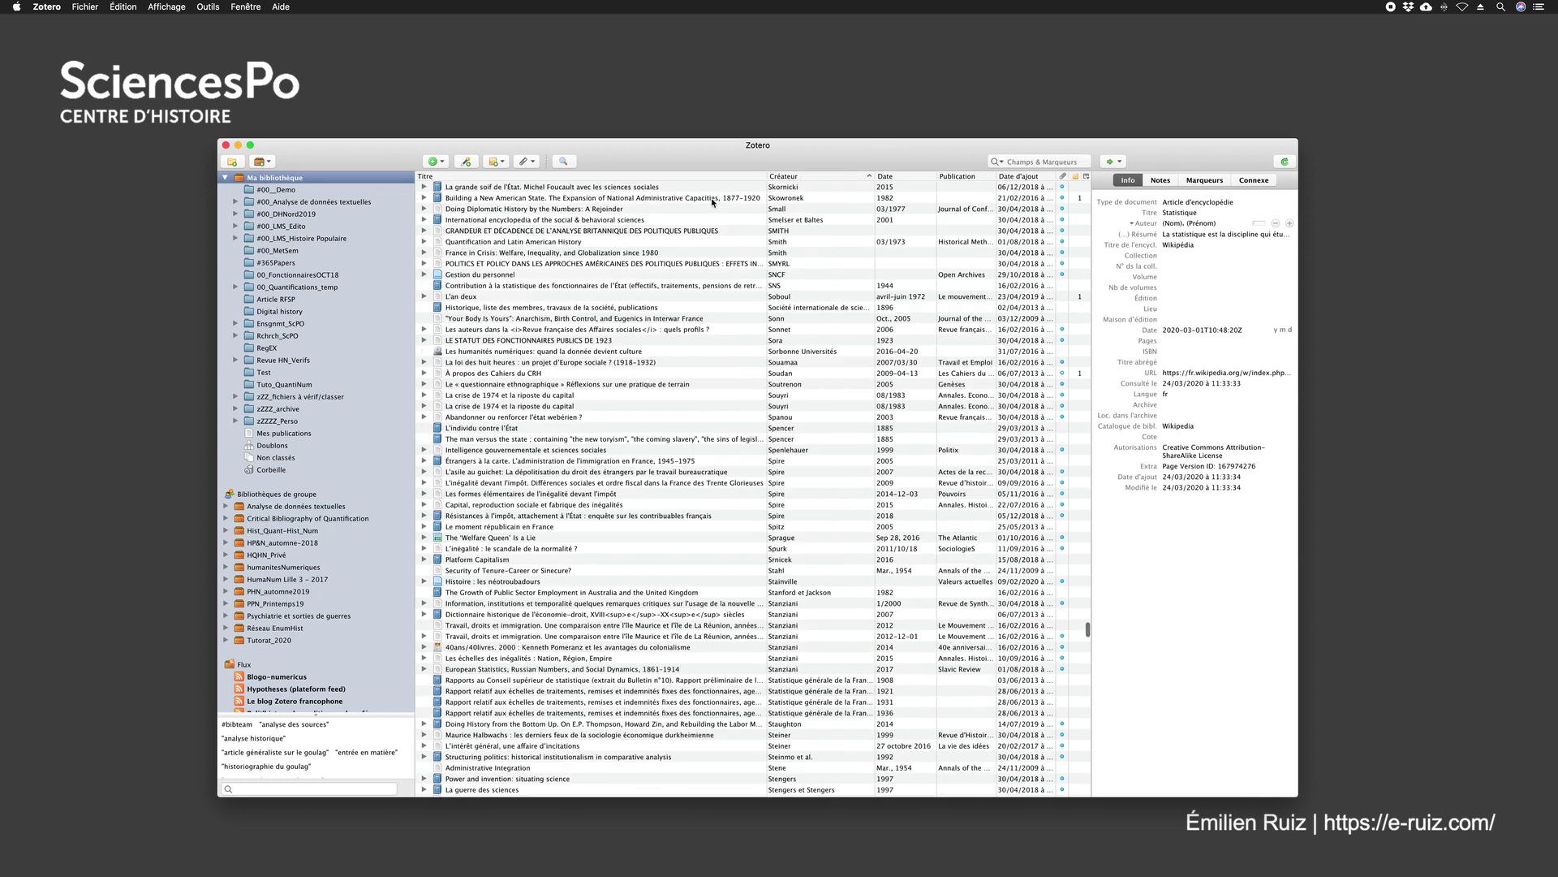
left_click(901, 176)
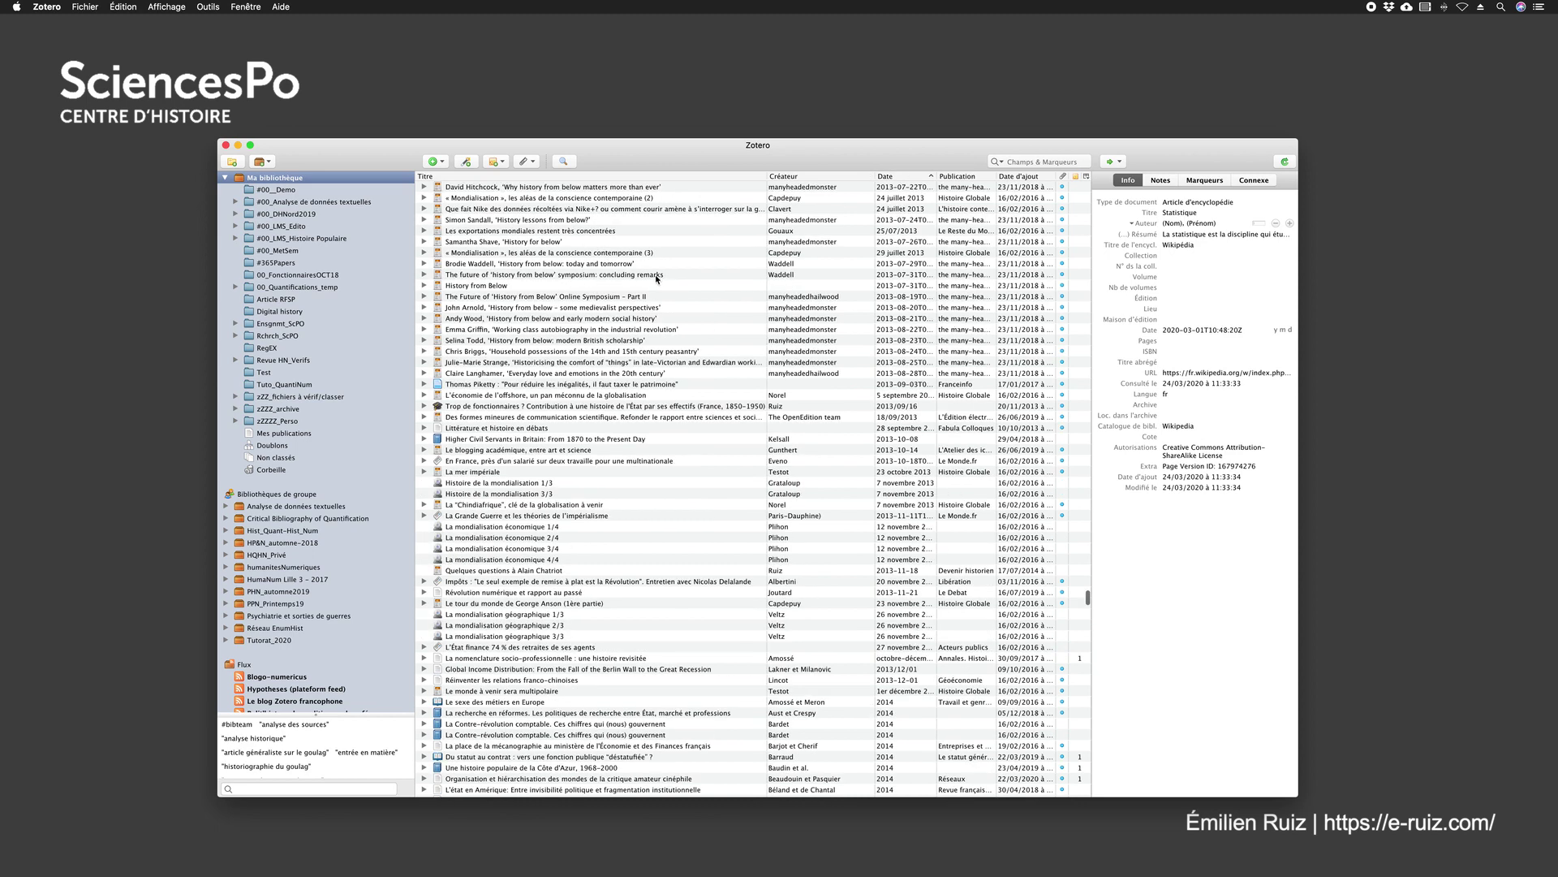
left_click(964, 176)
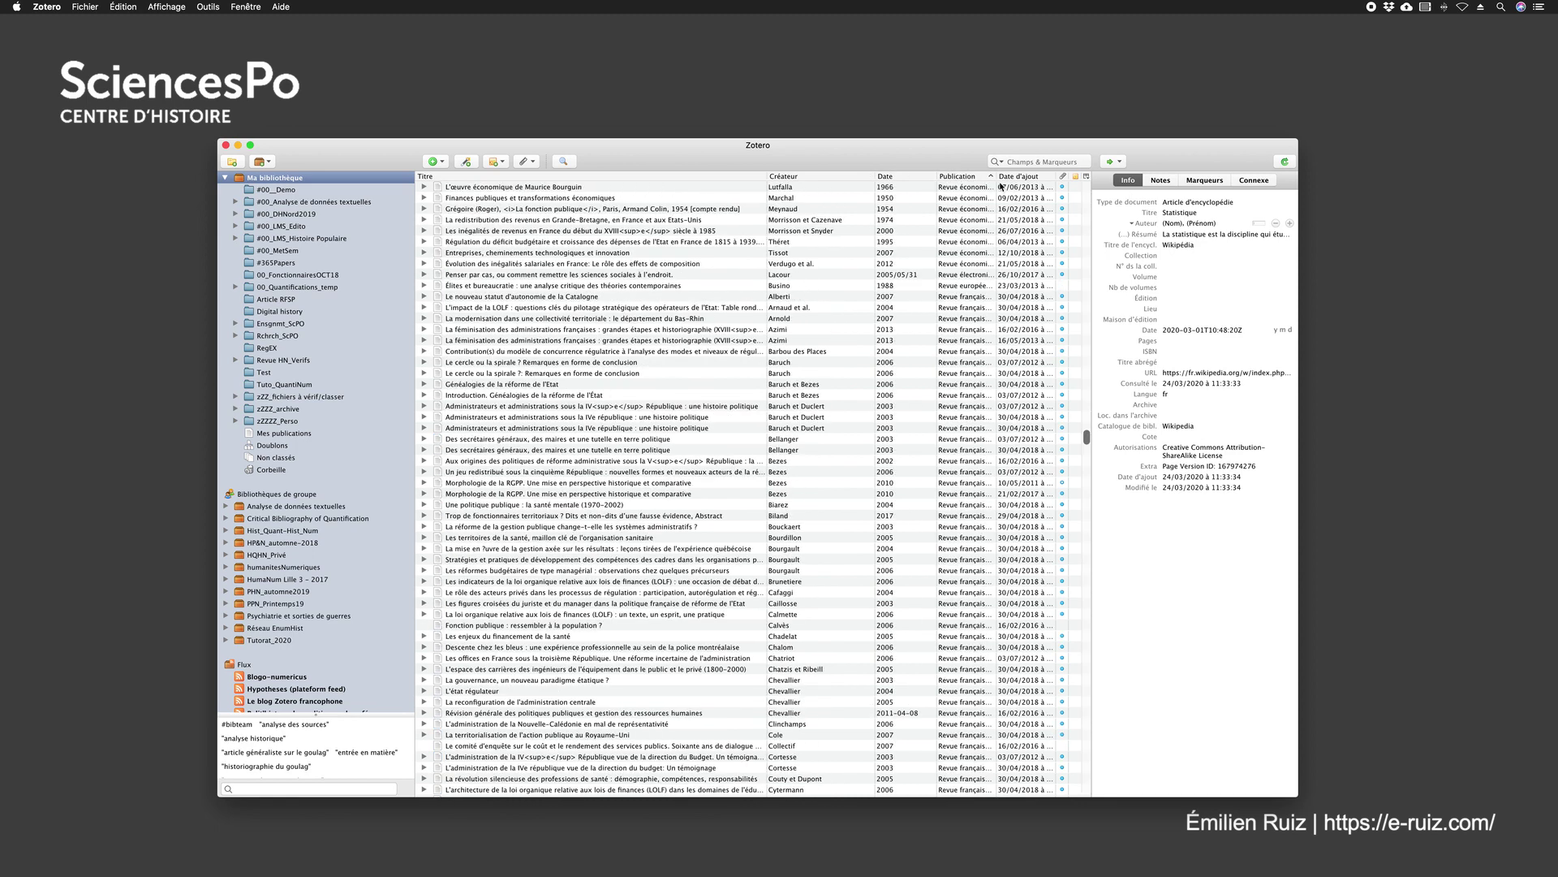
left_click(1024, 177)
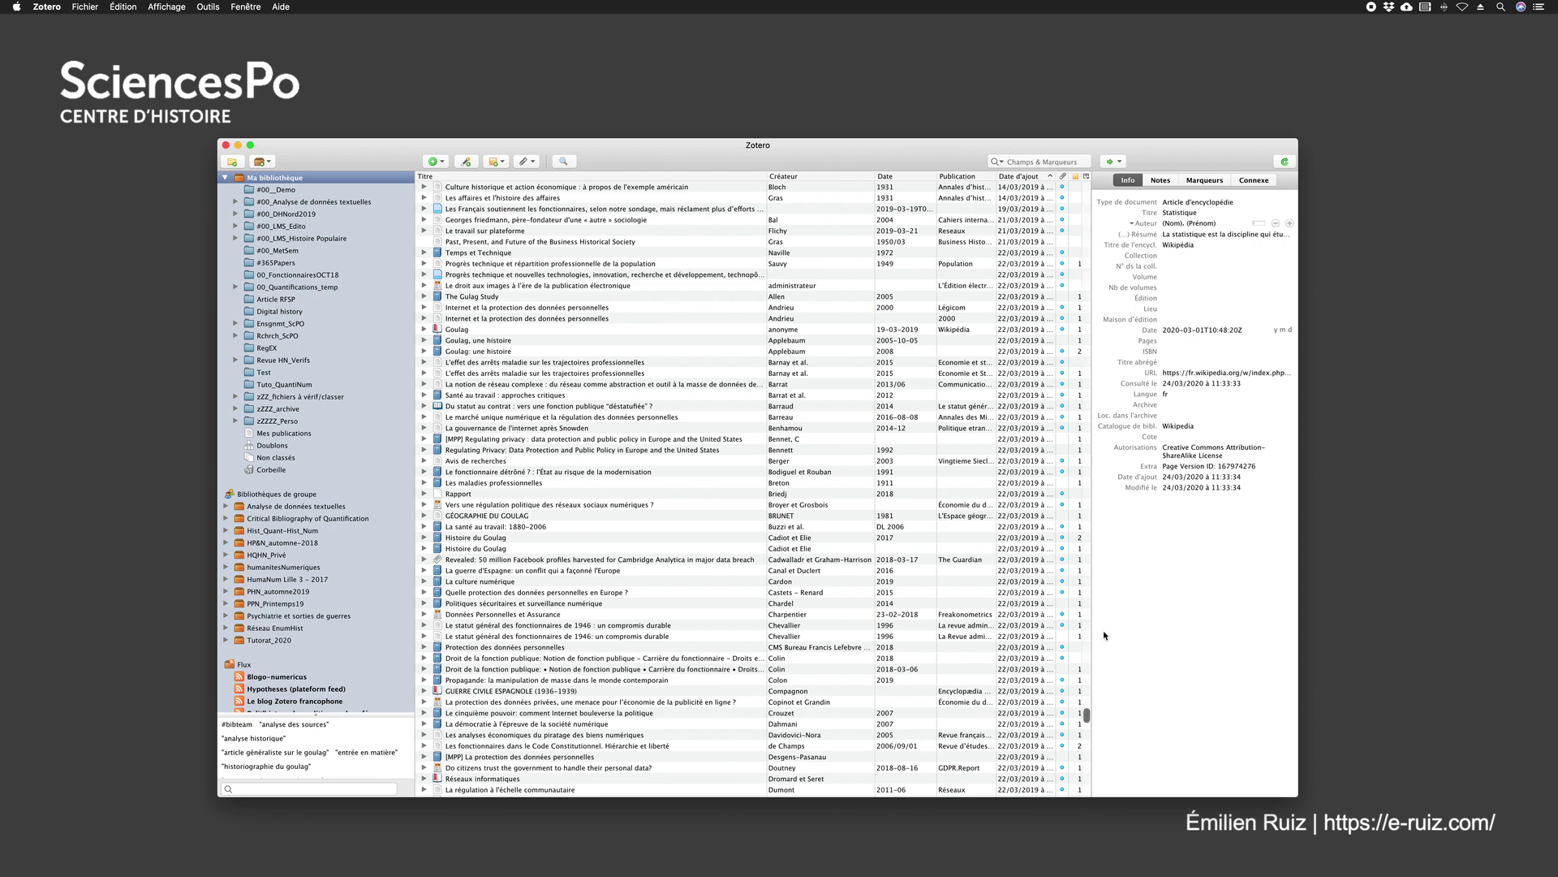
left_click(1011, 175)
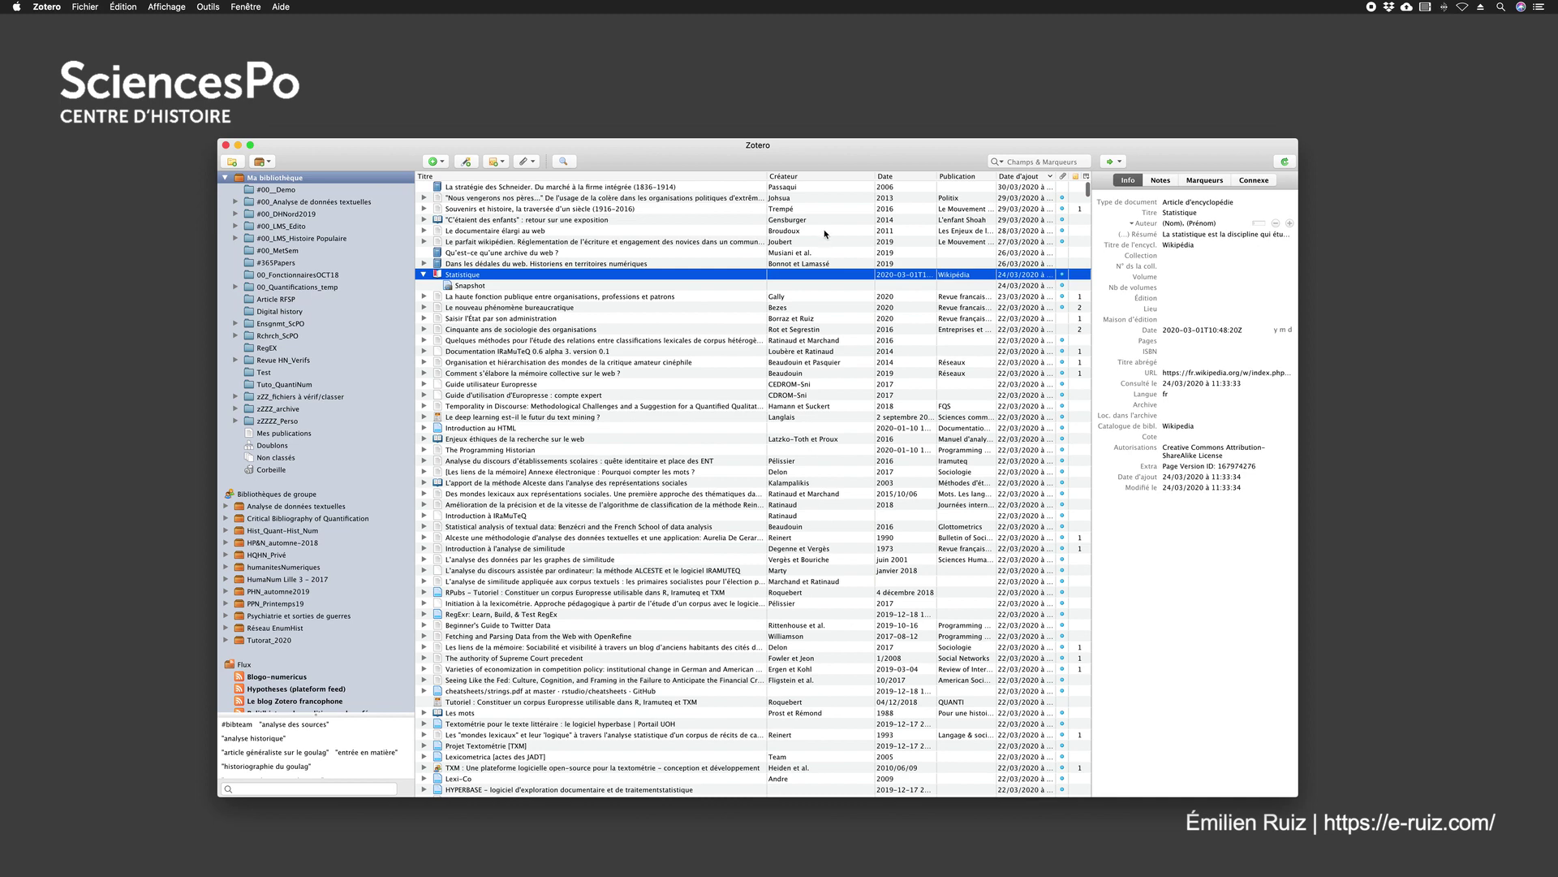
Step: Sort the list by title in descending order and move the Créateur column in front of Titre
left_click(524, 177)
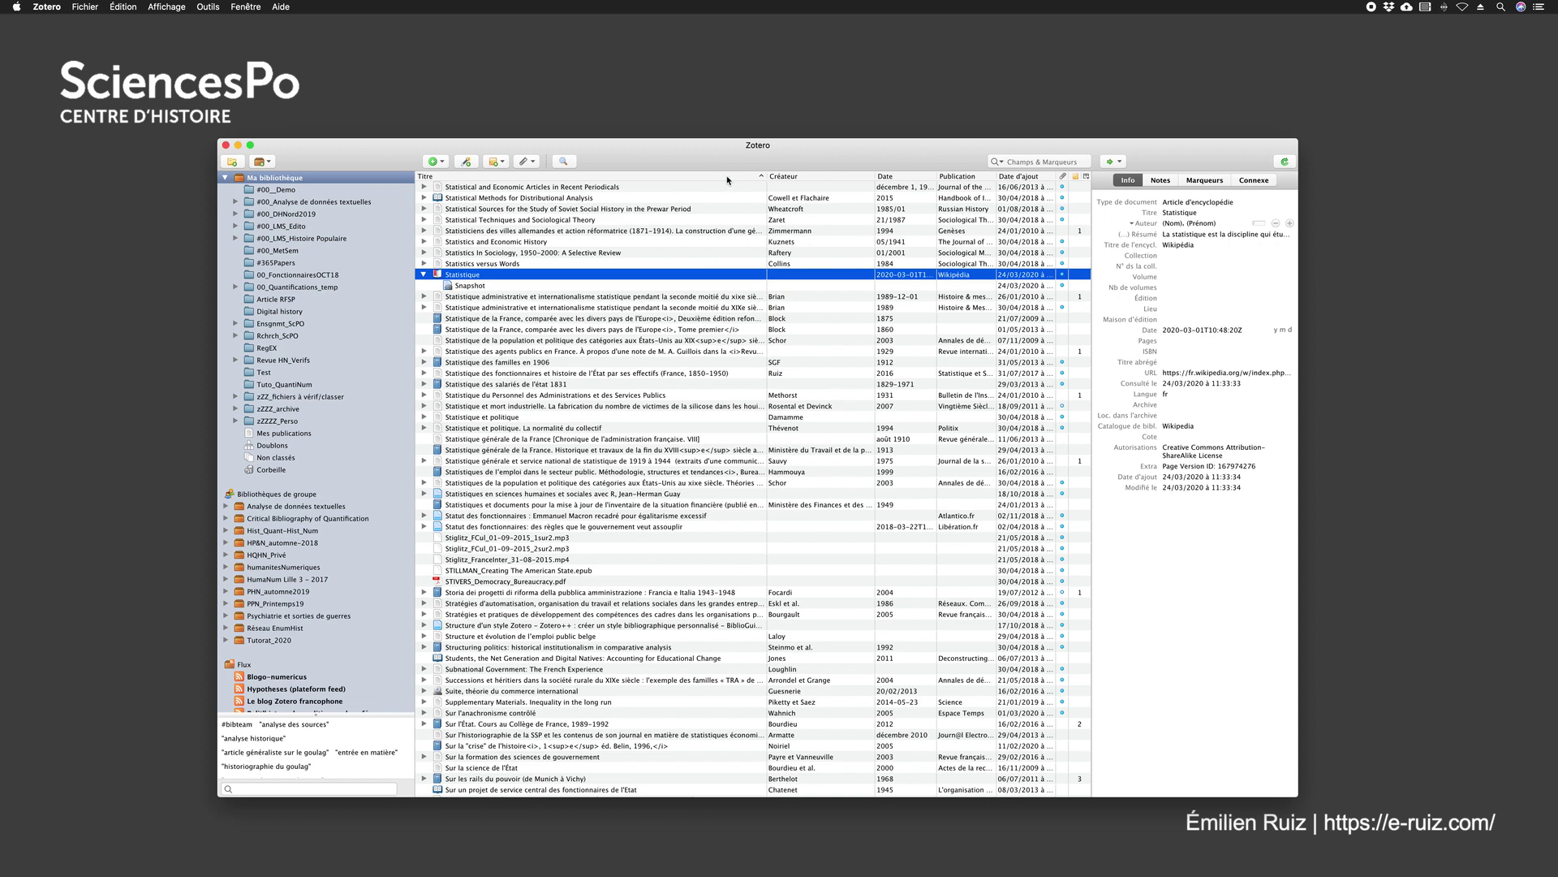
left_click(756, 176)
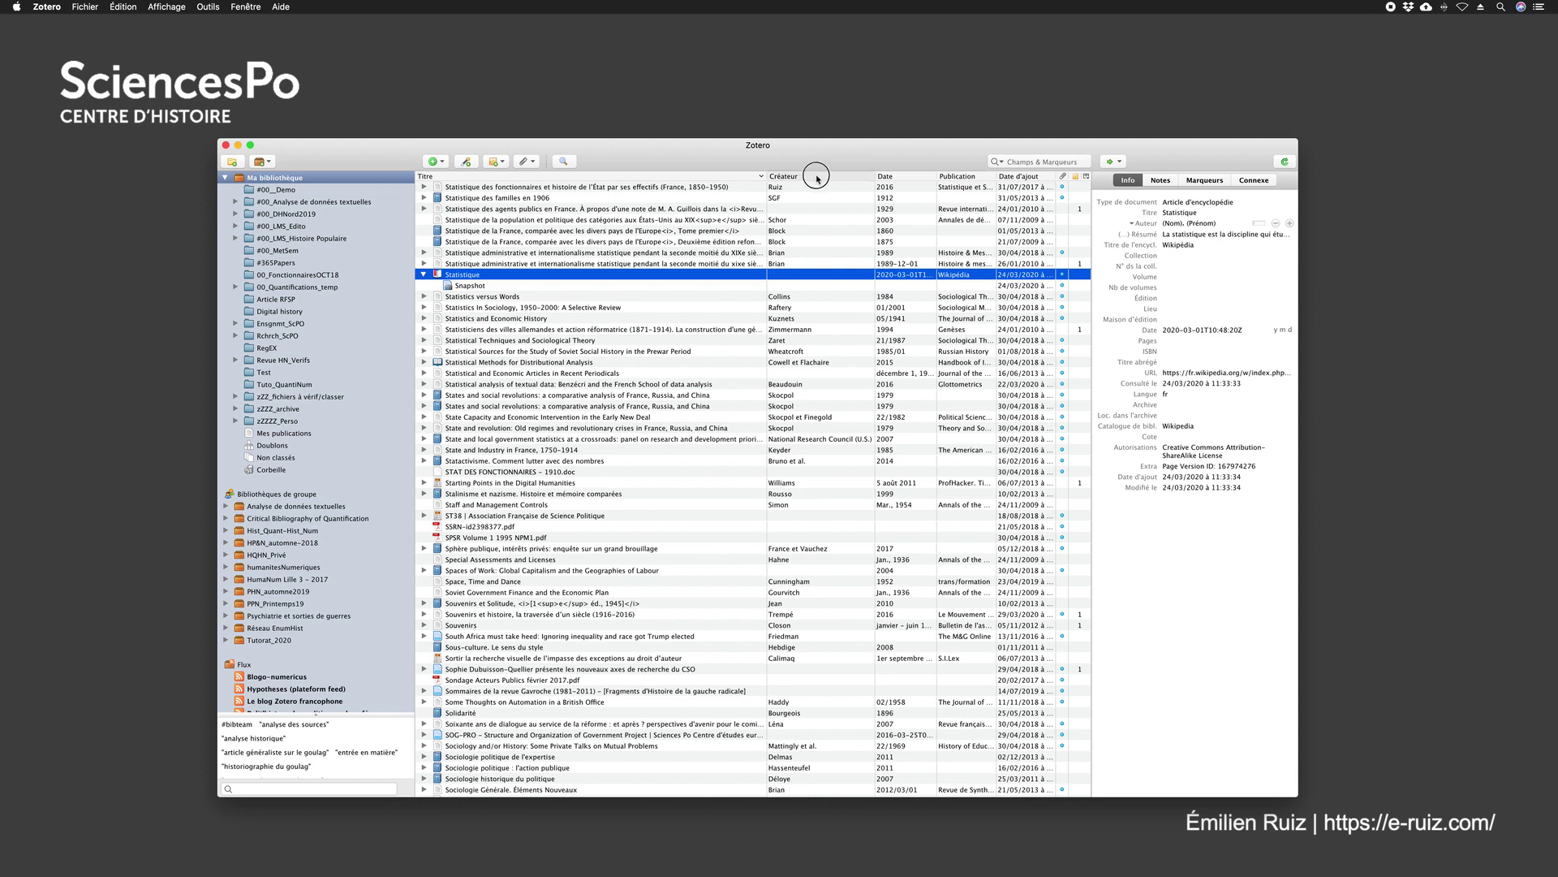
left_click_drag(639, 192, 423, 177)
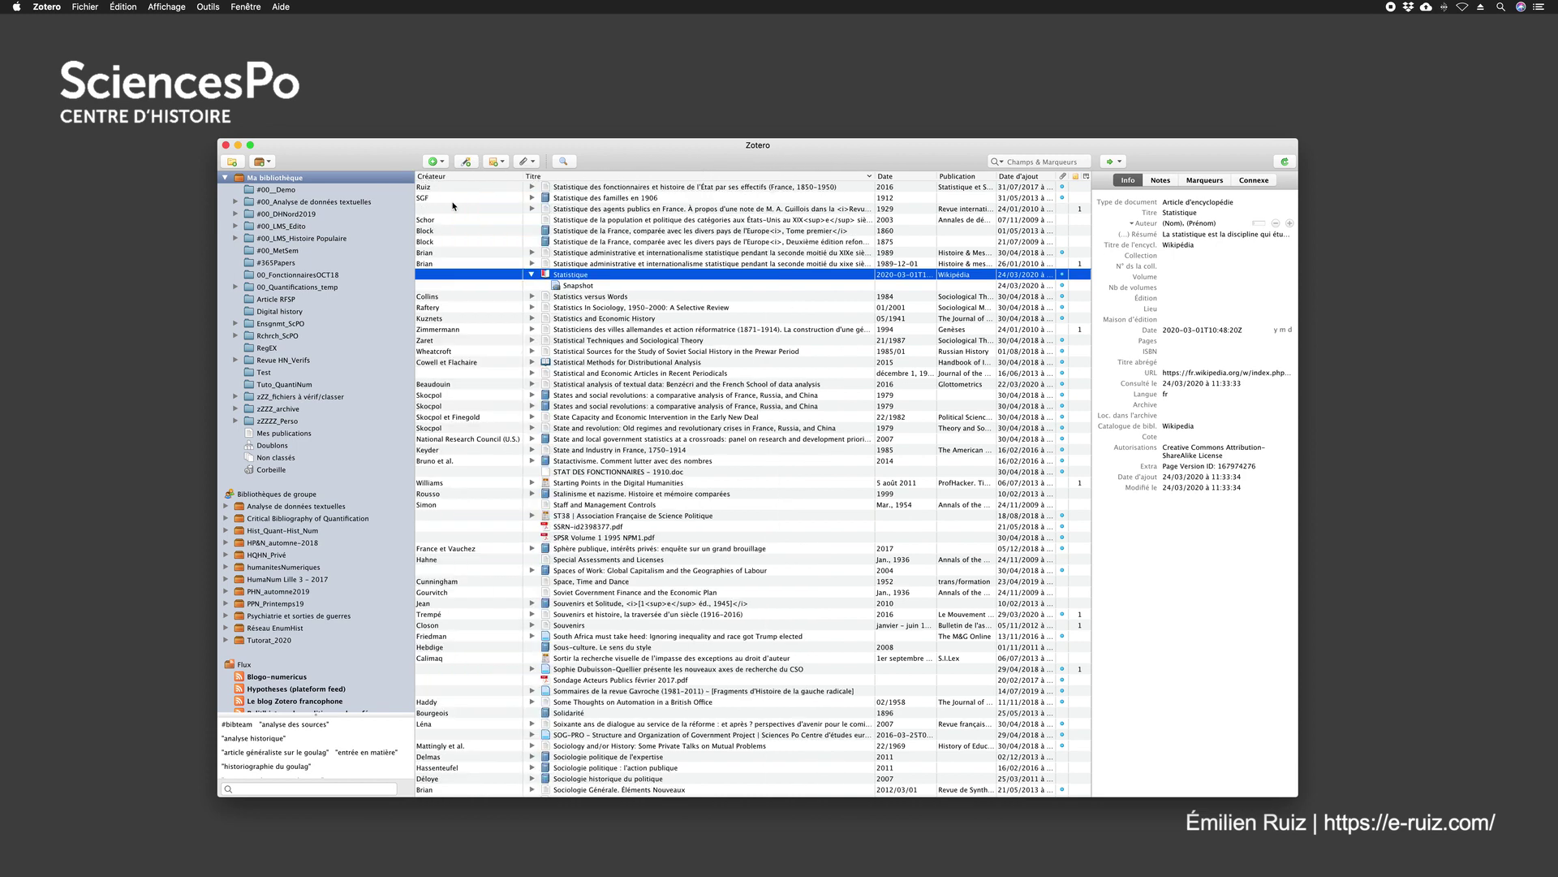
Step: Sort the list by creator in ascending and descending order, then return to ascending title order
left_click(438, 176)
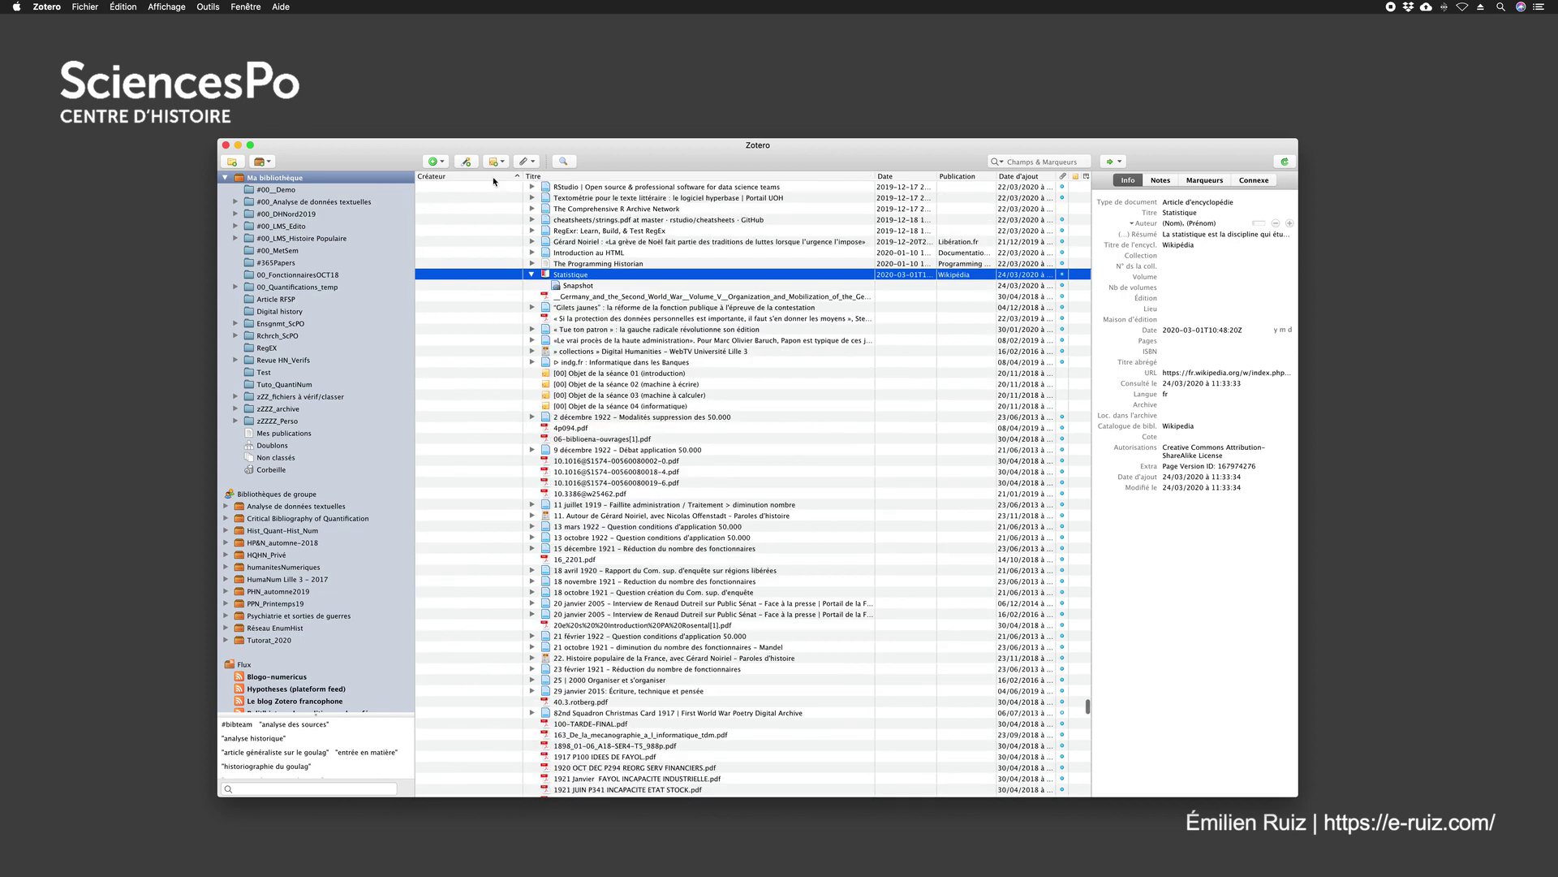
left_click(463, 177)
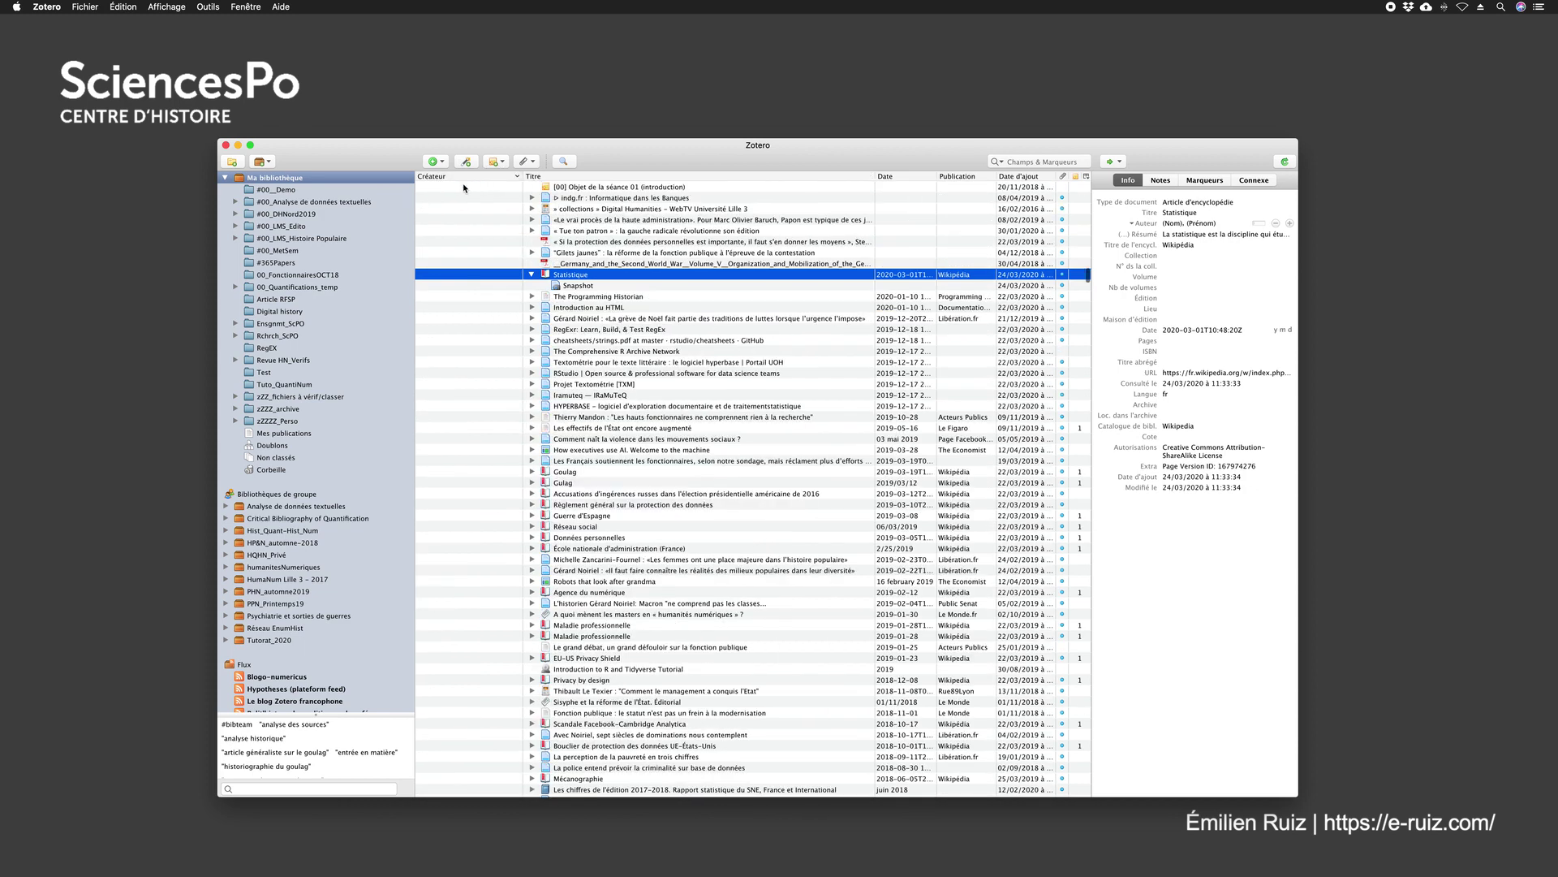
left_click(556, 177)
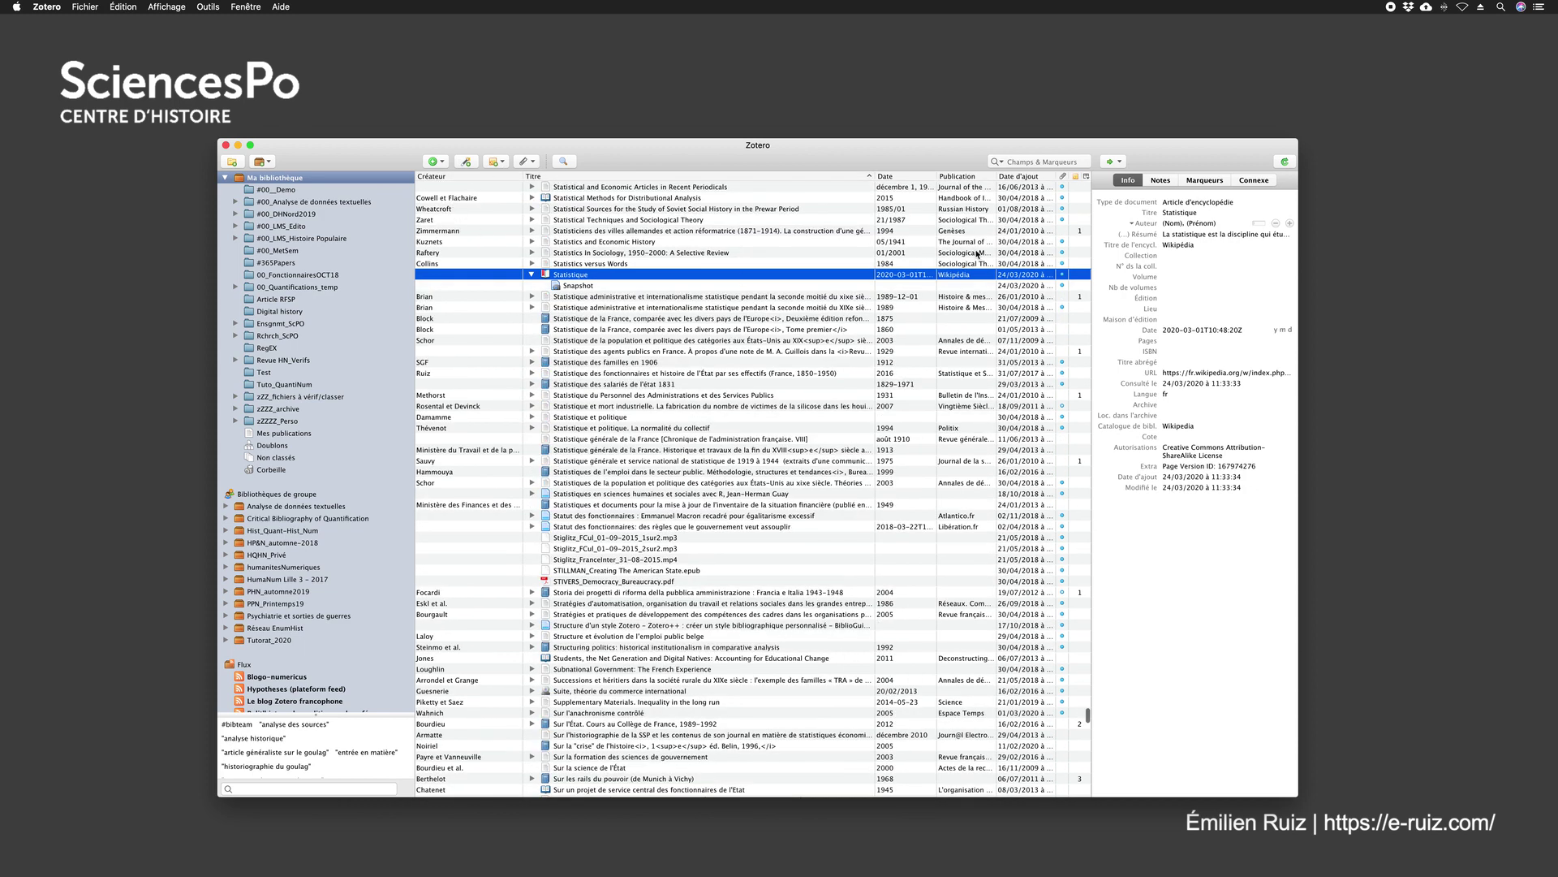
Step: Move the Publication column in front of Date and show the list of available columns
left_click(943, 176)
left_click_drag(943, 176, 873, 176)
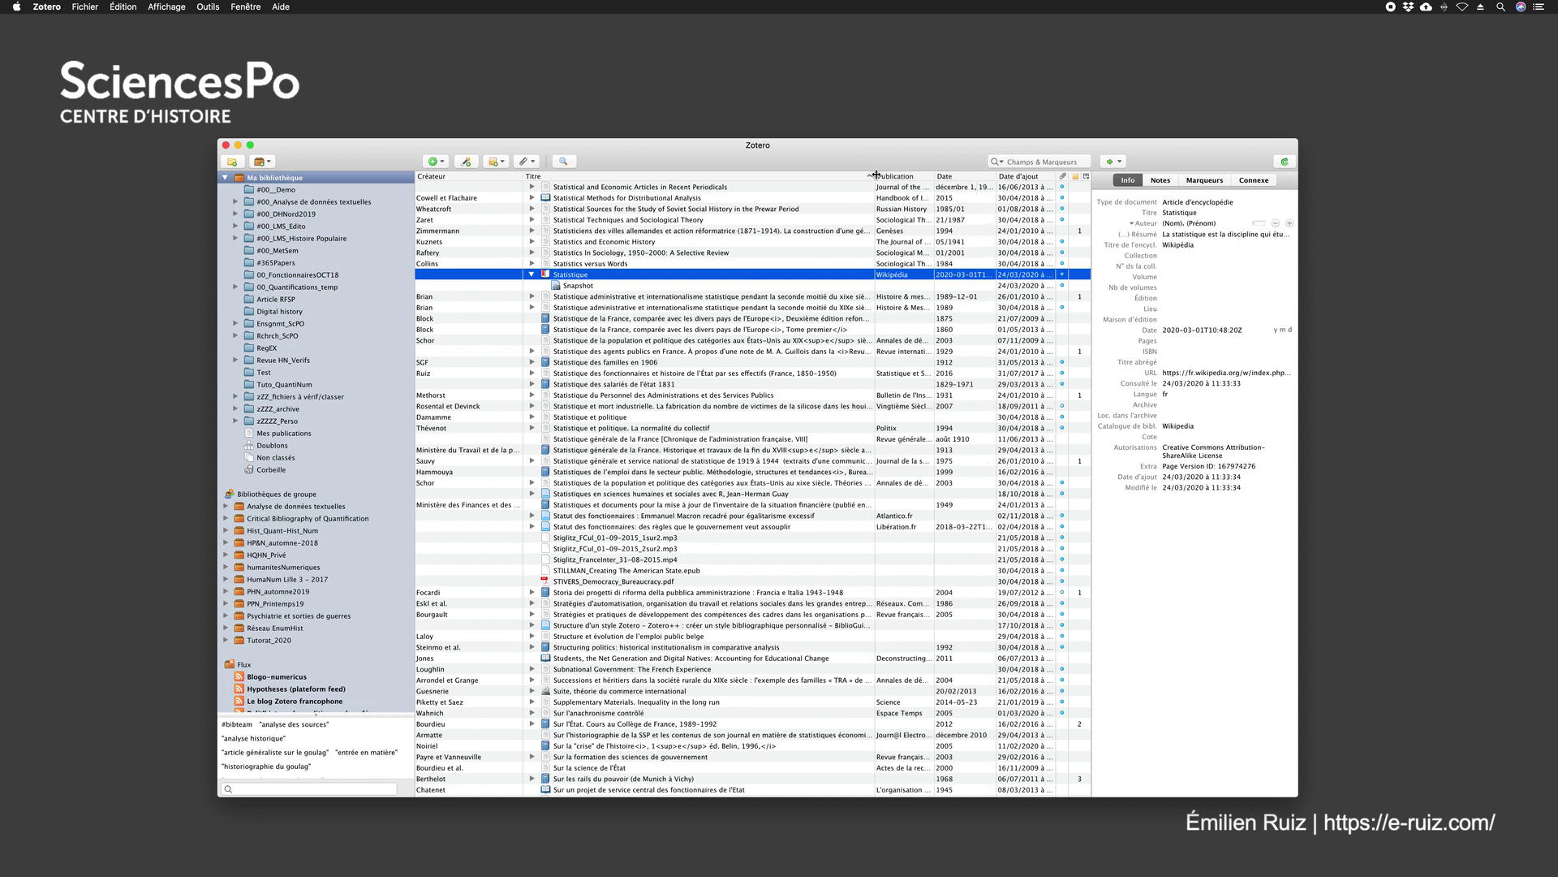
left_click(1087, 176)
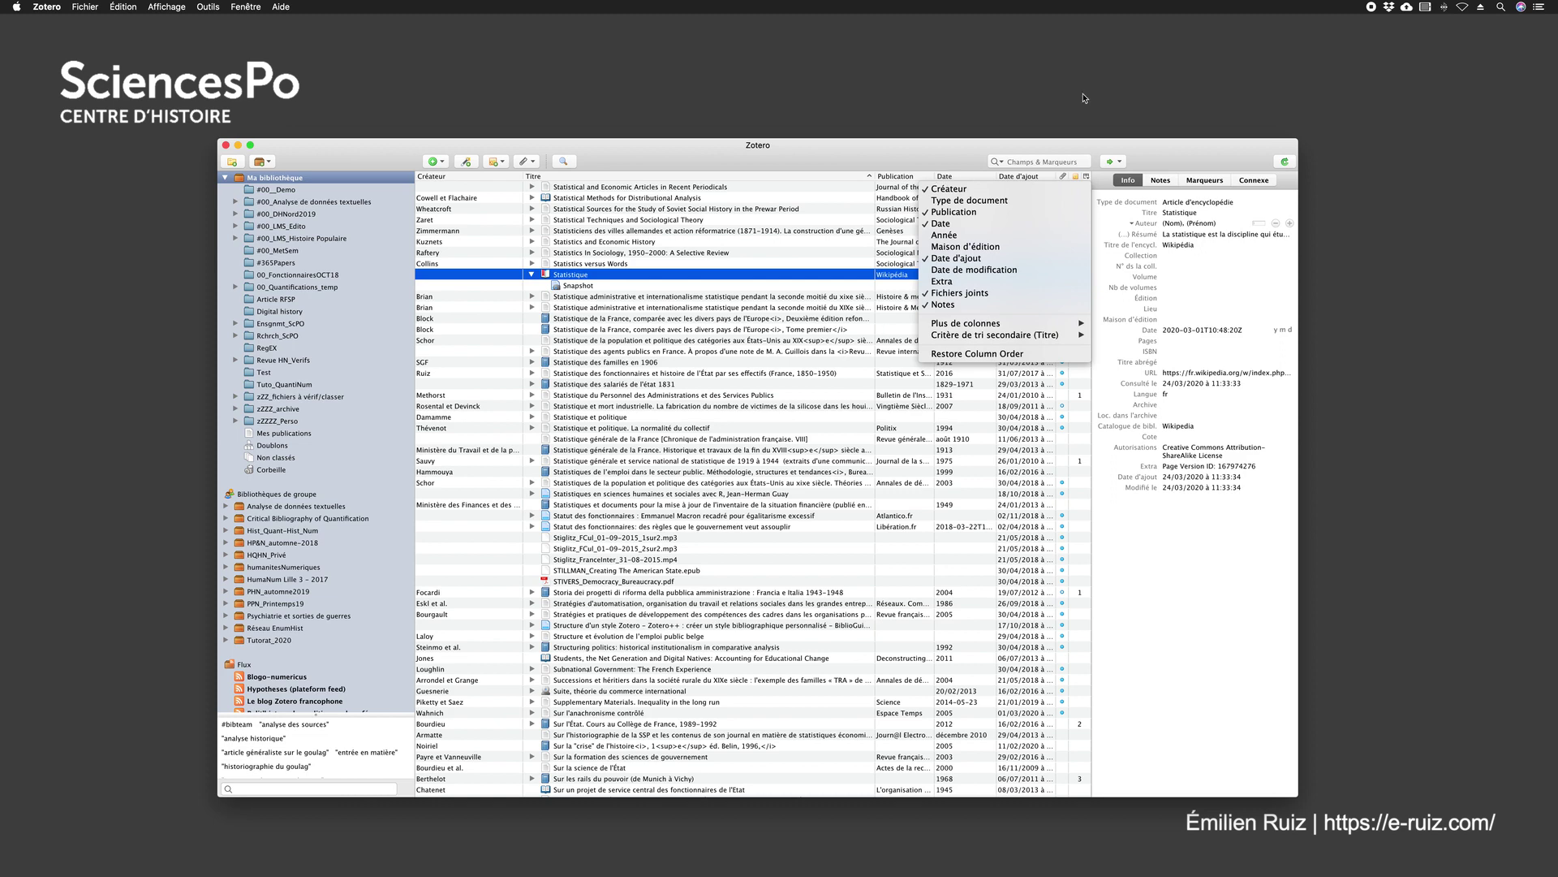
Step: Restore the default column order of the items list
left_click(1087, 179)
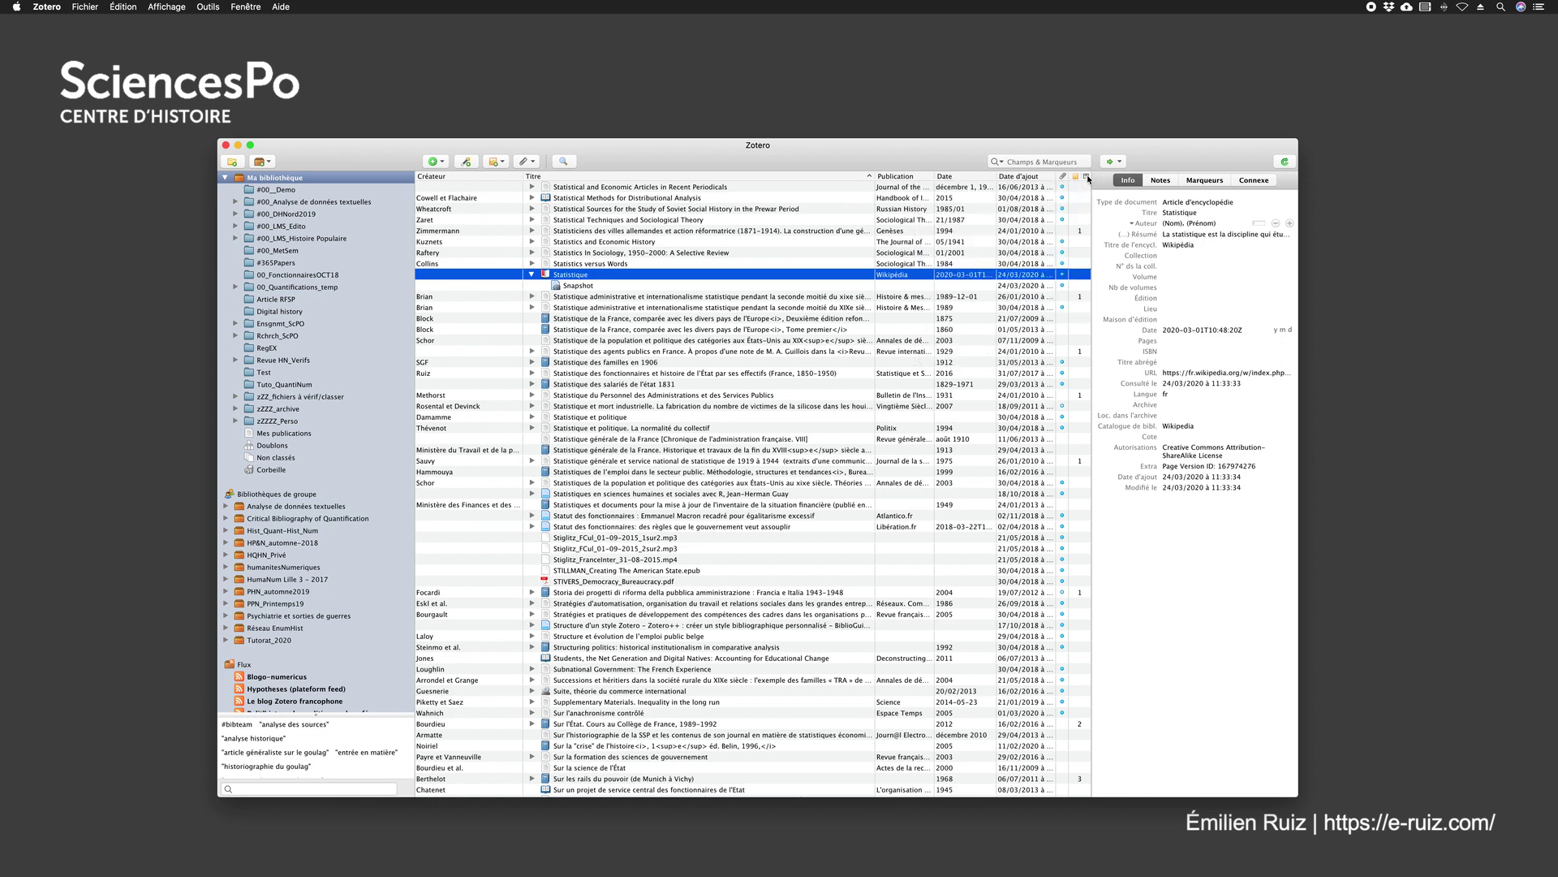
left_click(1087, 179)
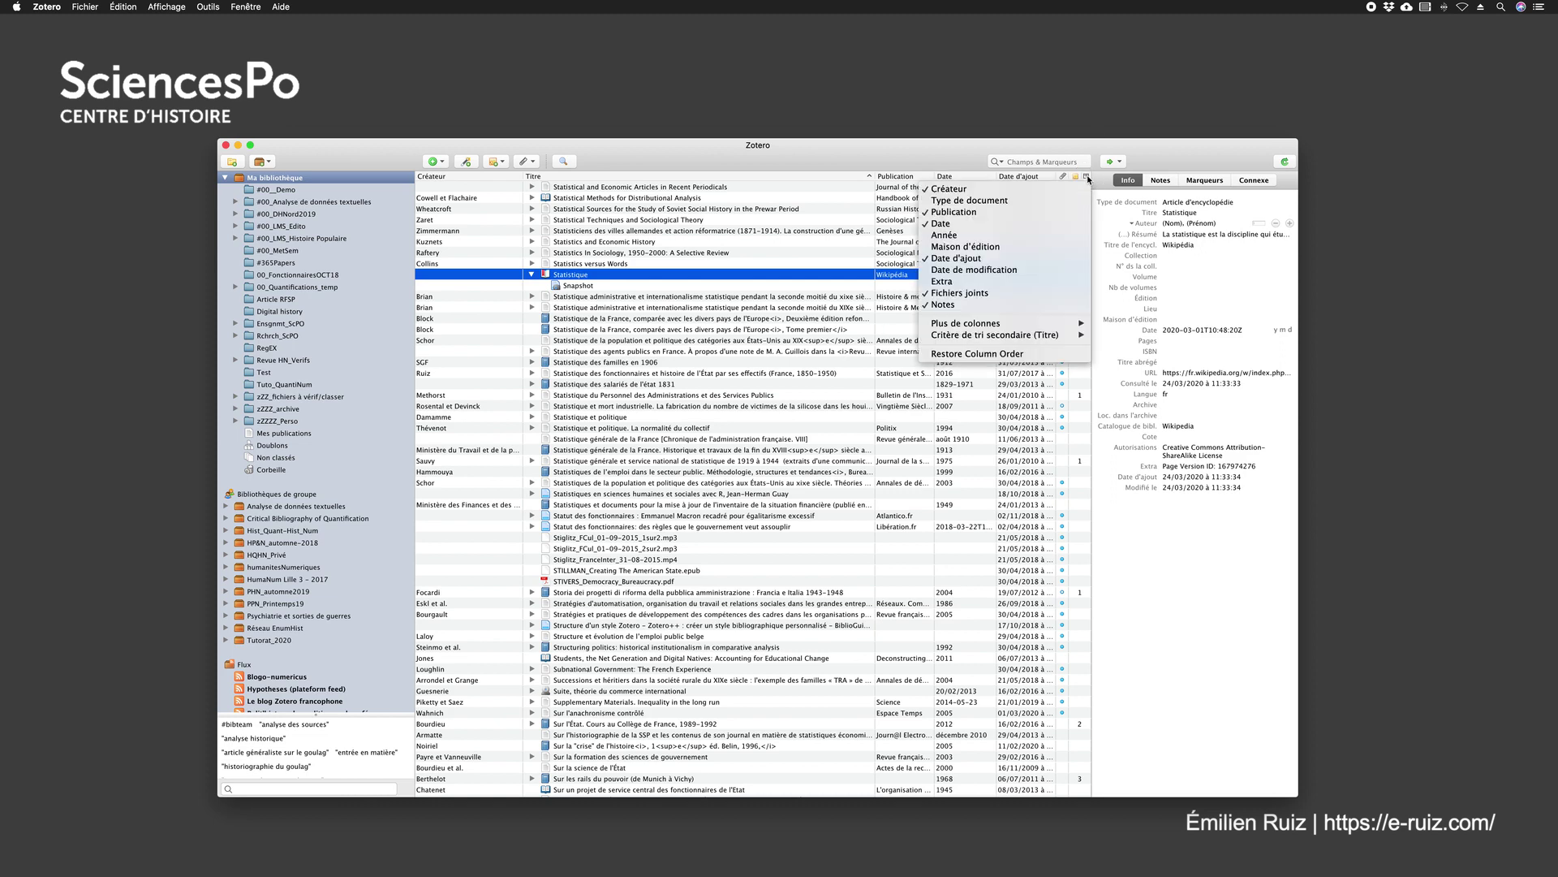
left_click(988, 355)
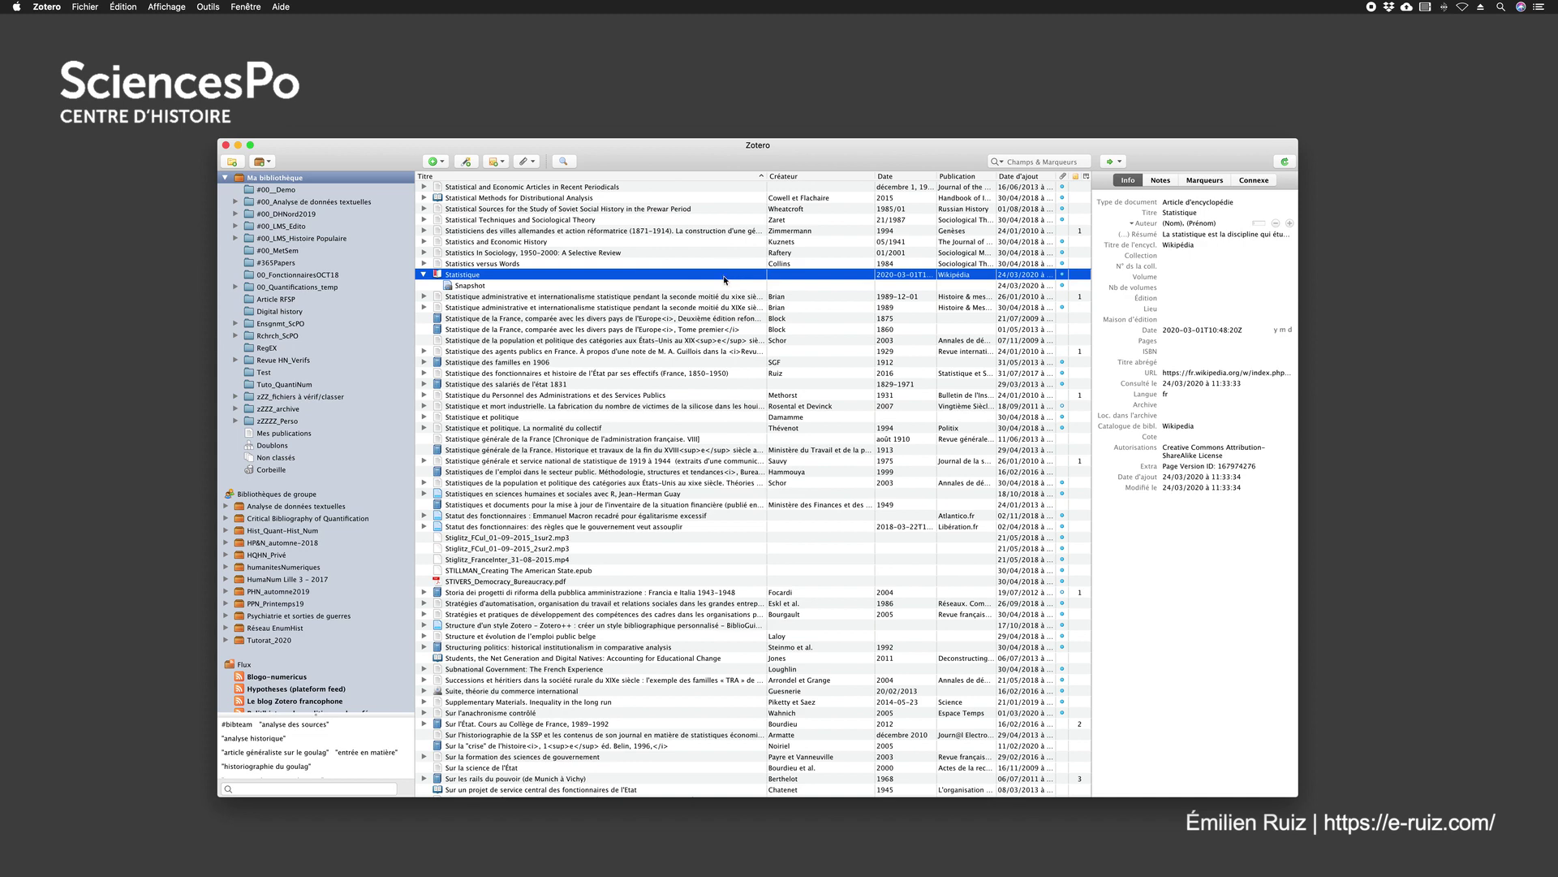
Step: Add the Année column to the items list and remove the Date column
left_click(1086, 177)
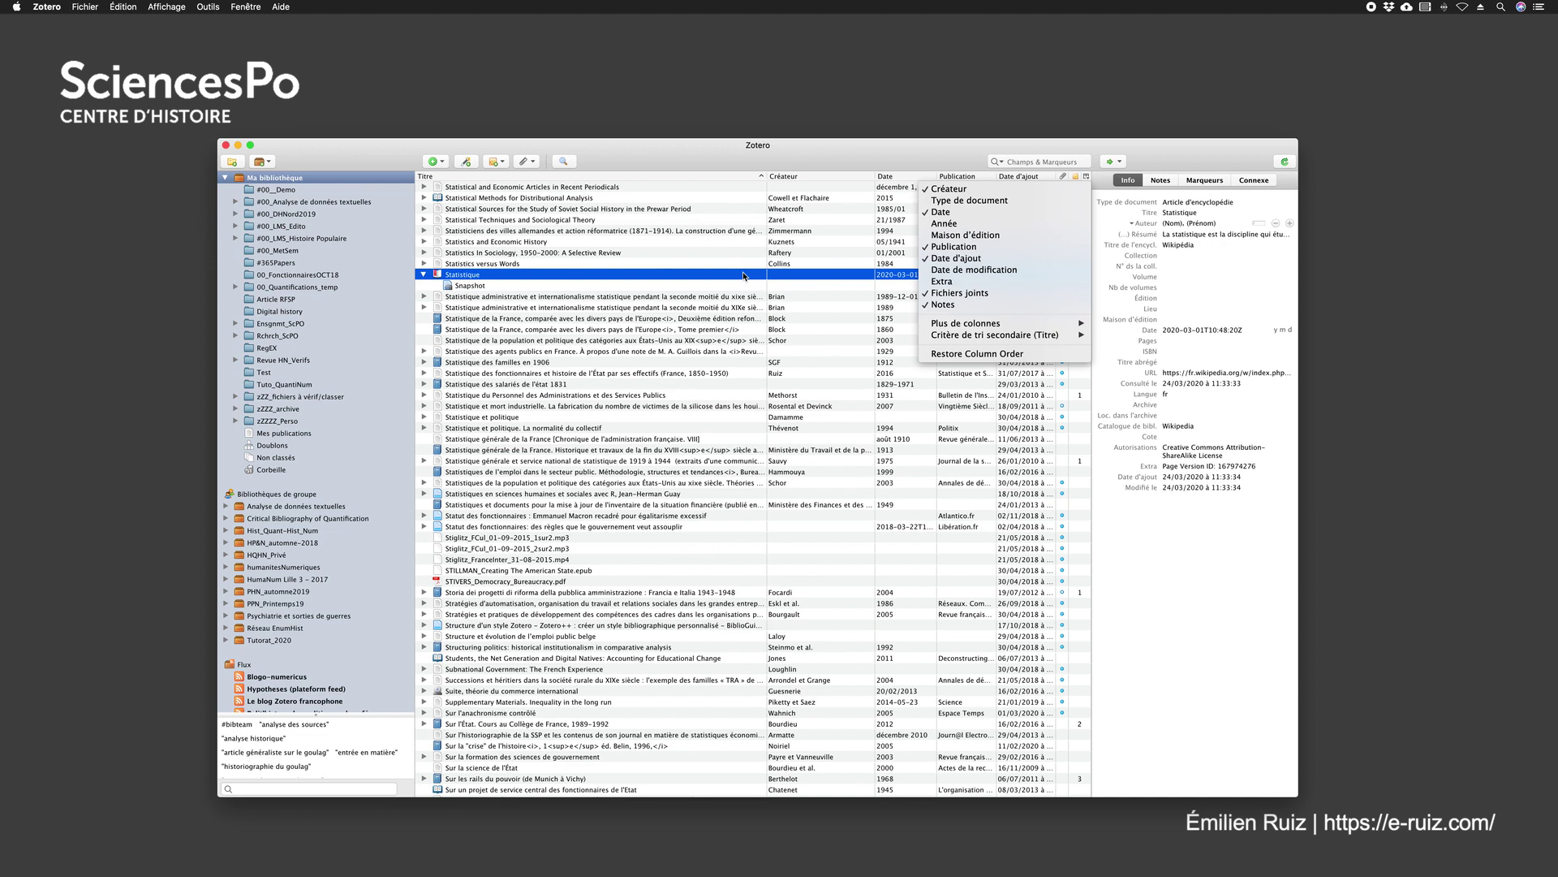
left_click(944, 224)
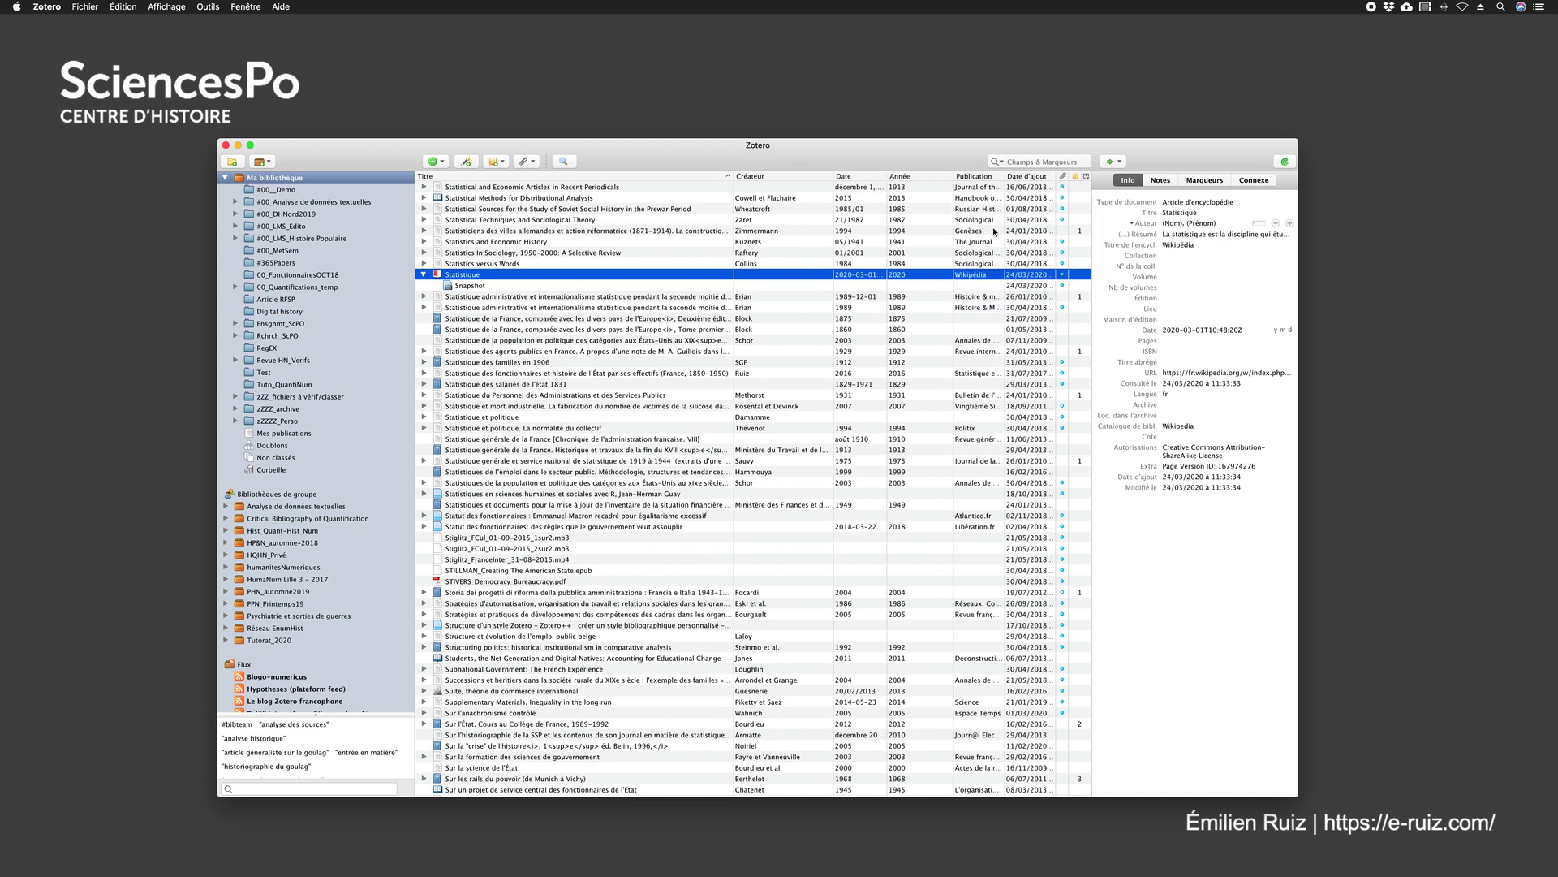
left_click(1086, 176)
left_click(940, 213)
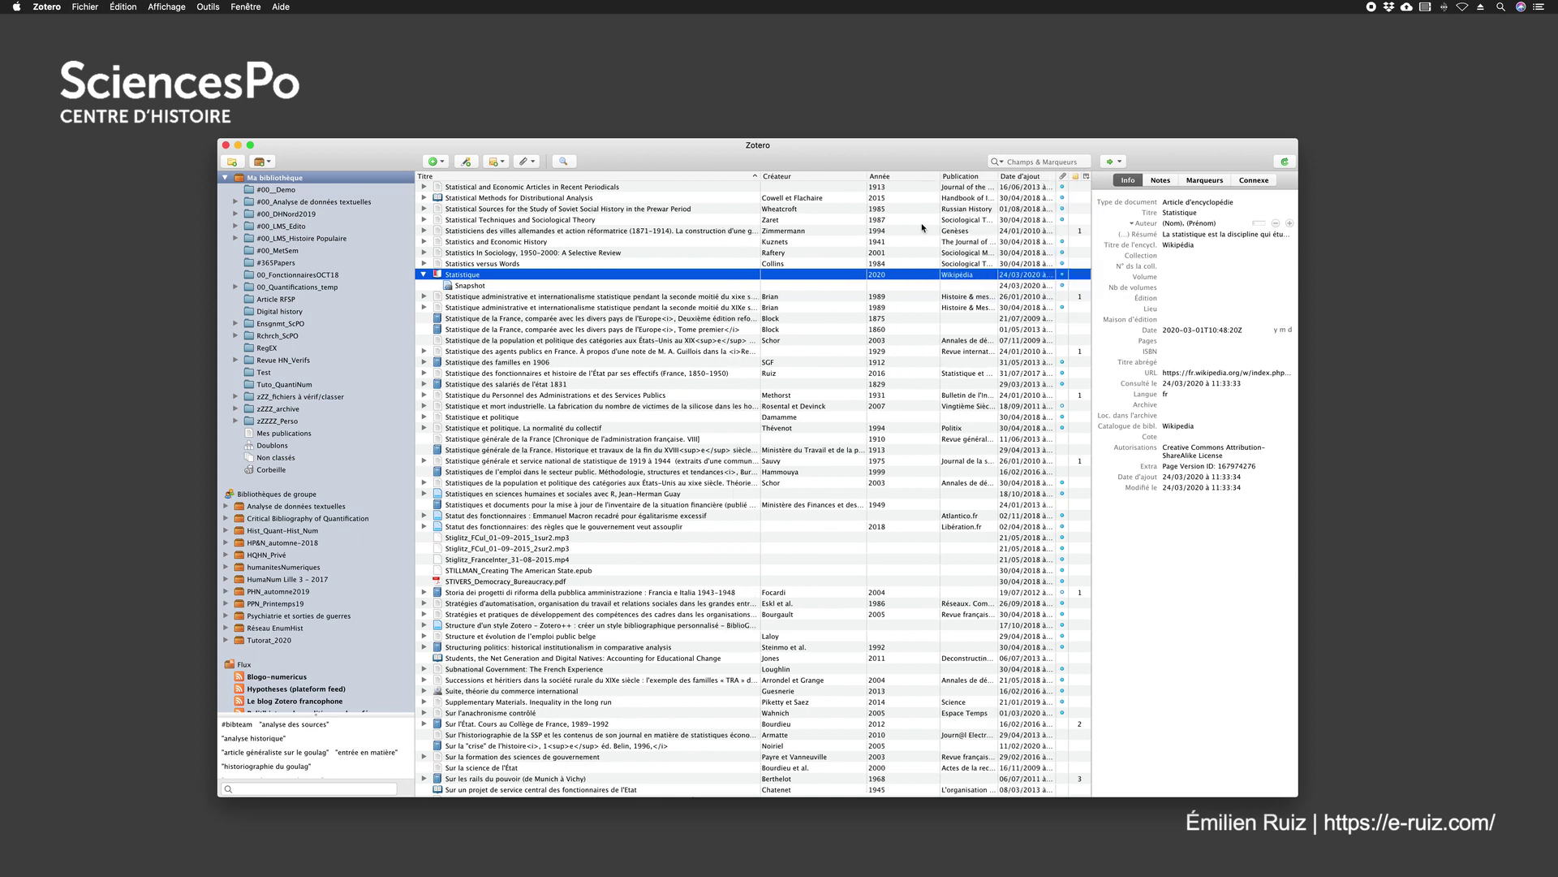
Step: Collapse the Statistique item and sort the list by Date d'ajout, most recent first
scroll(888, 275, "down", 4)
scroll(888, 275, "up", 4)
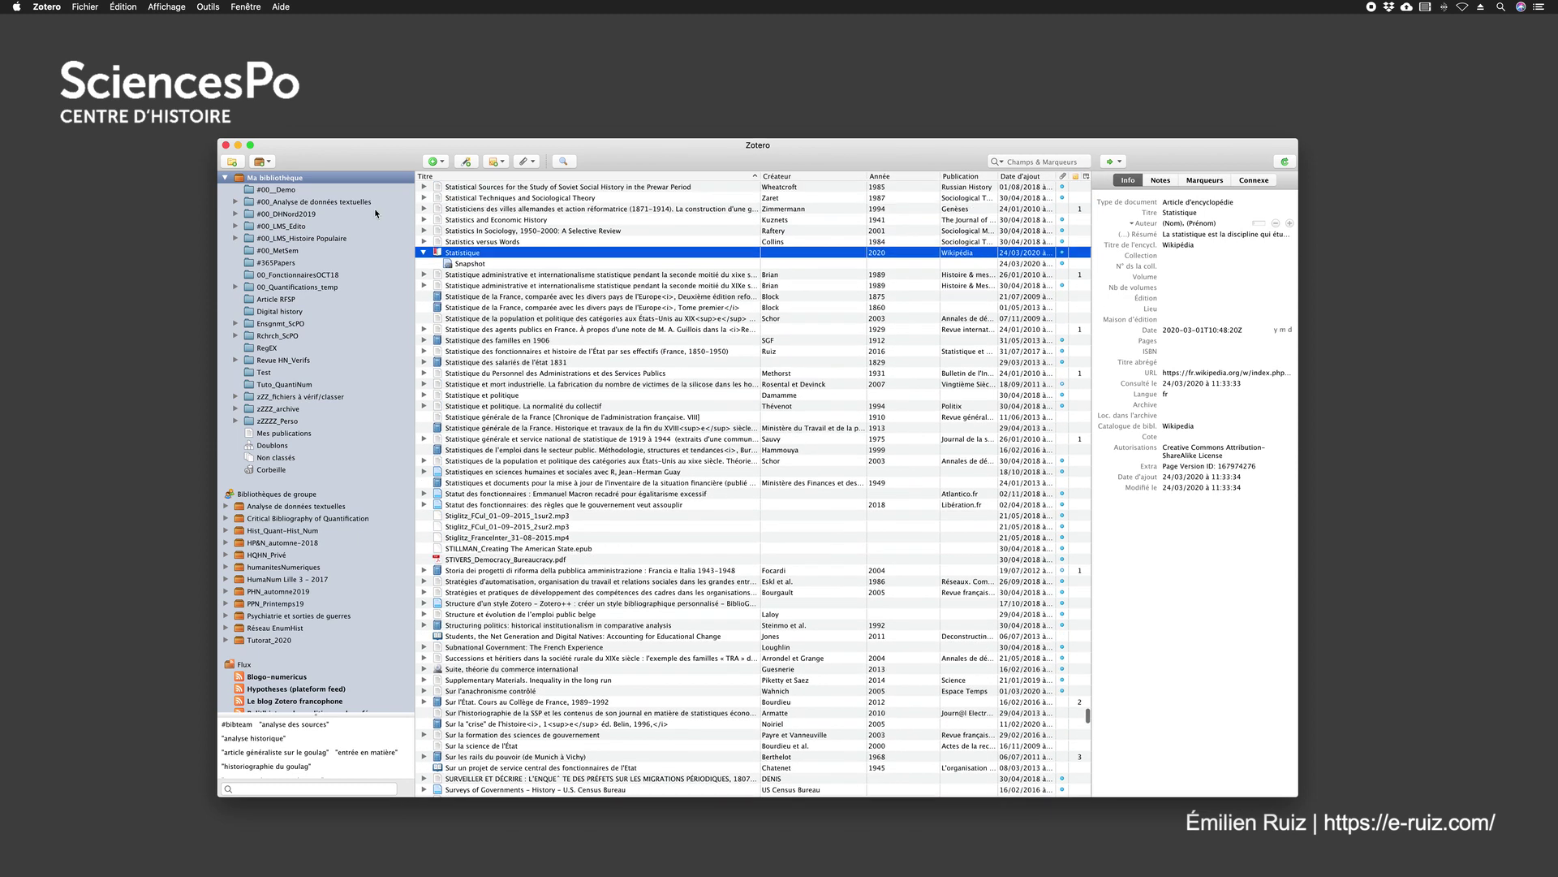
left_click(421, 252)
scroll(899, 254, "up", 6)
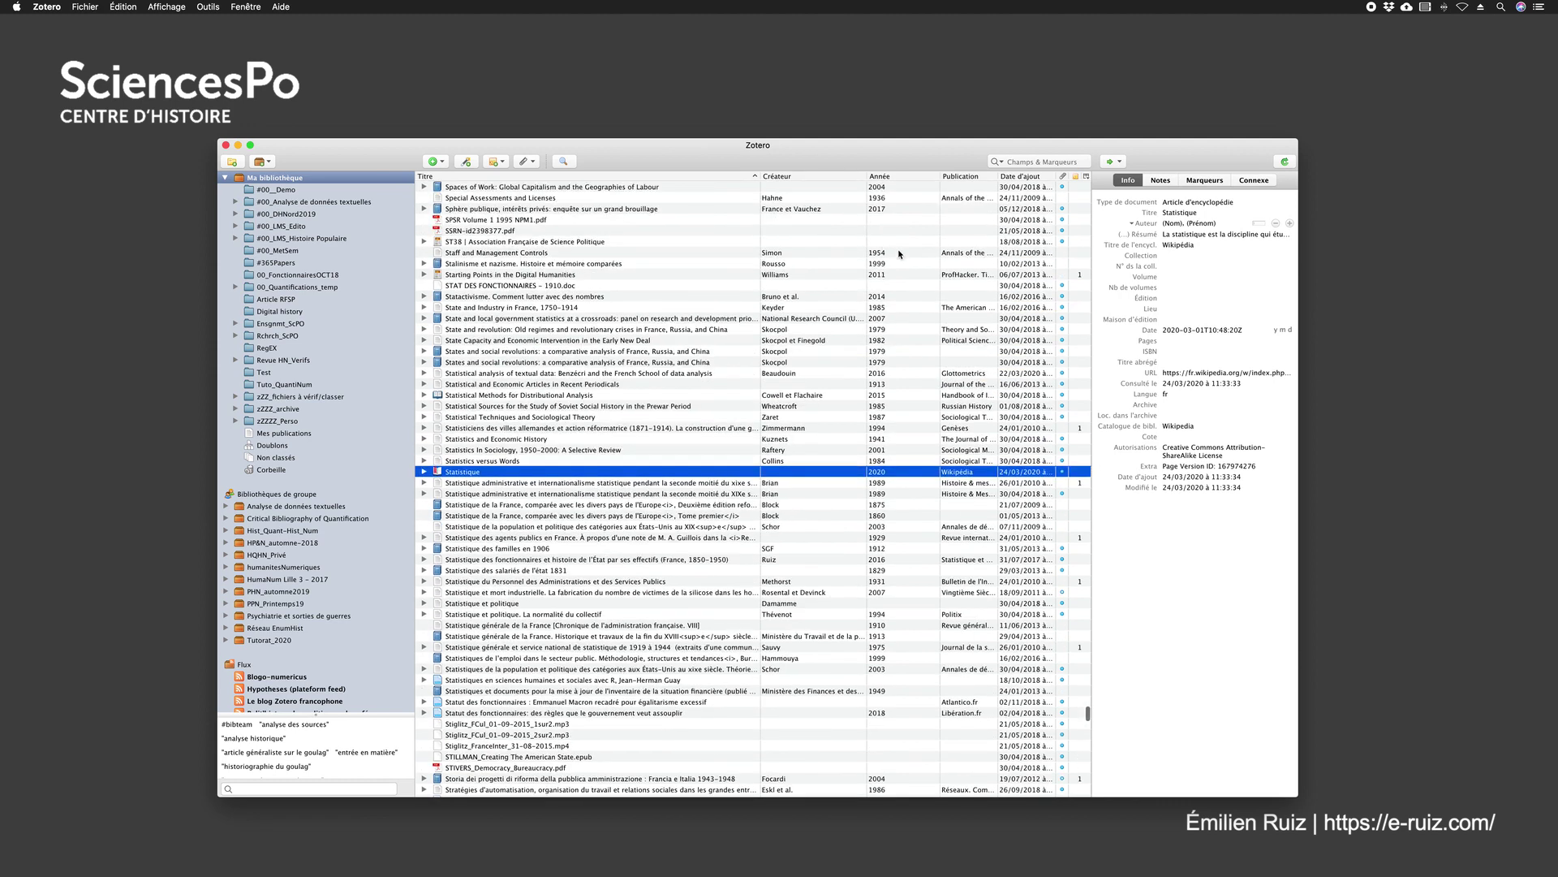
left_click(1012, 177)
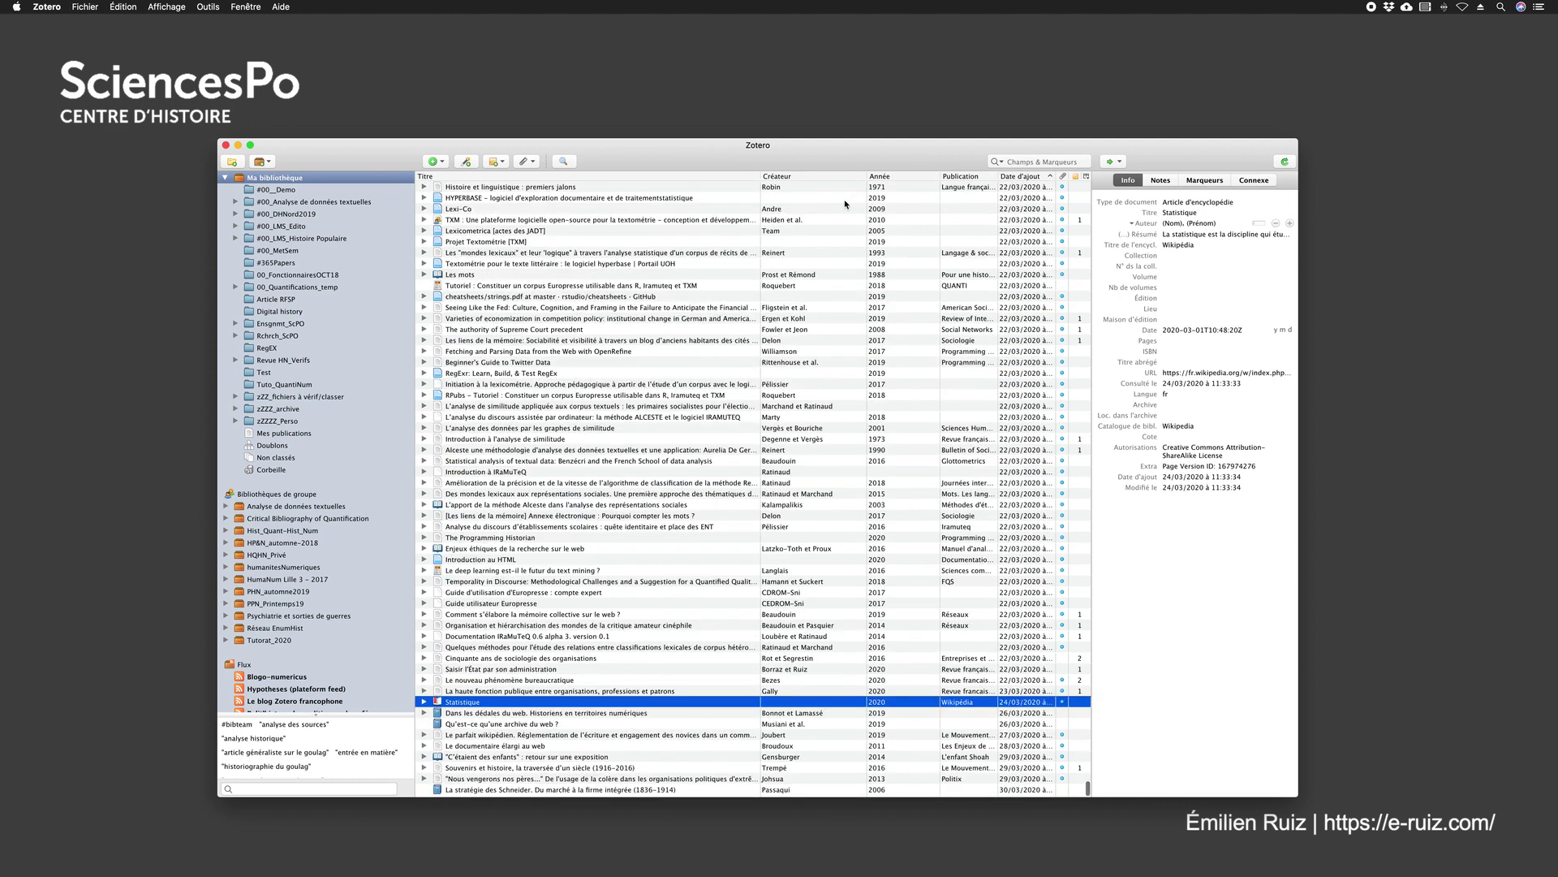
left_click(1038, 175)
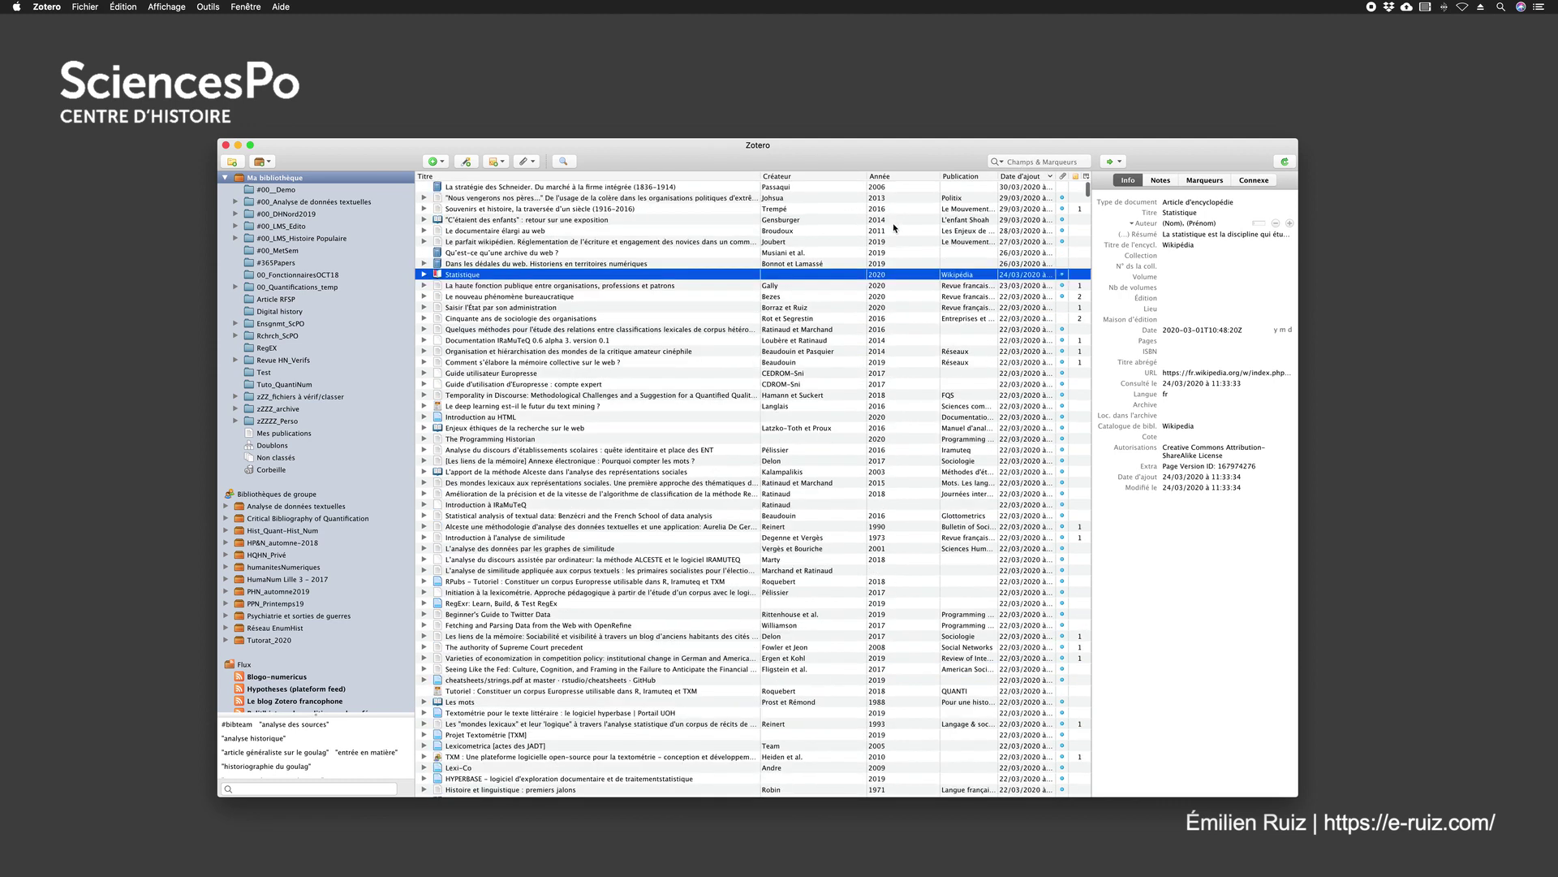
Step: View the additional columns offered under Plus de colonnes and close the list without choosing any
left_click(1086, 176)
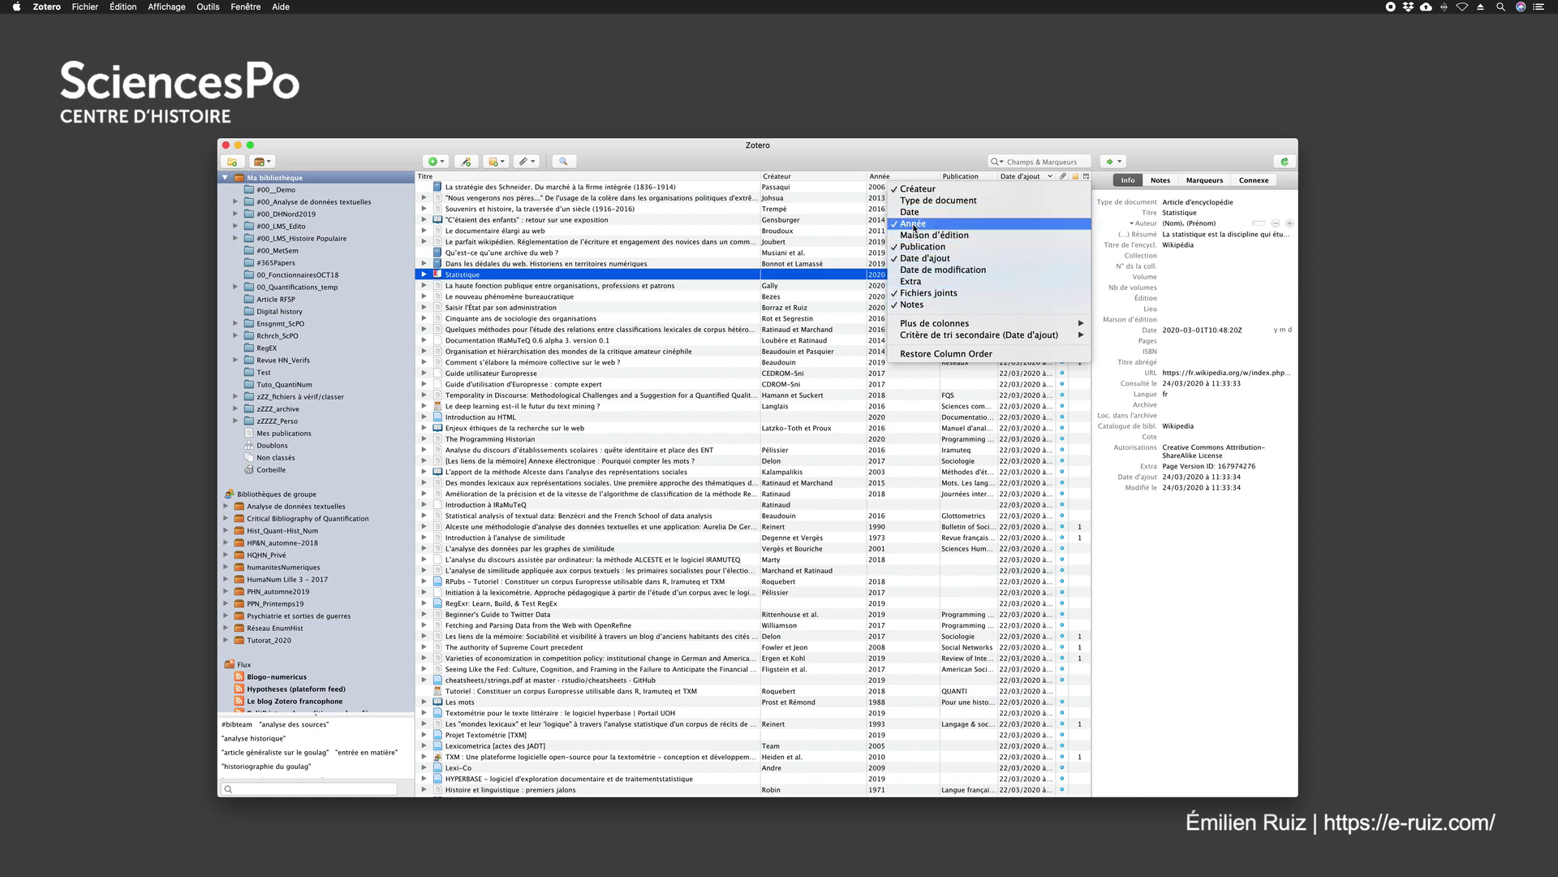
mouse_move(911, 325)
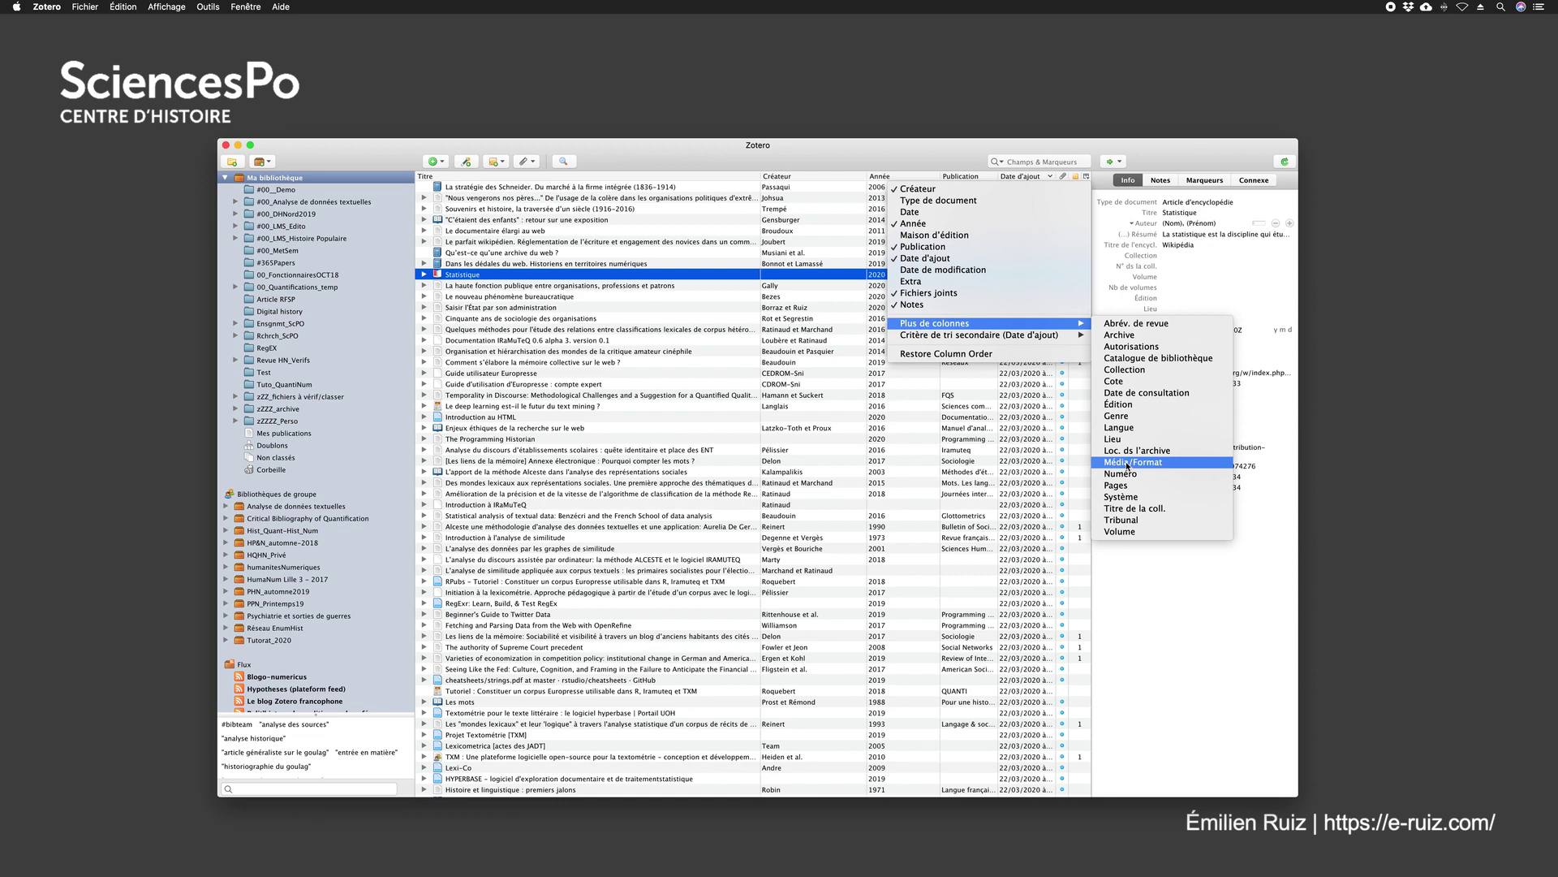
left_click(920, 149)
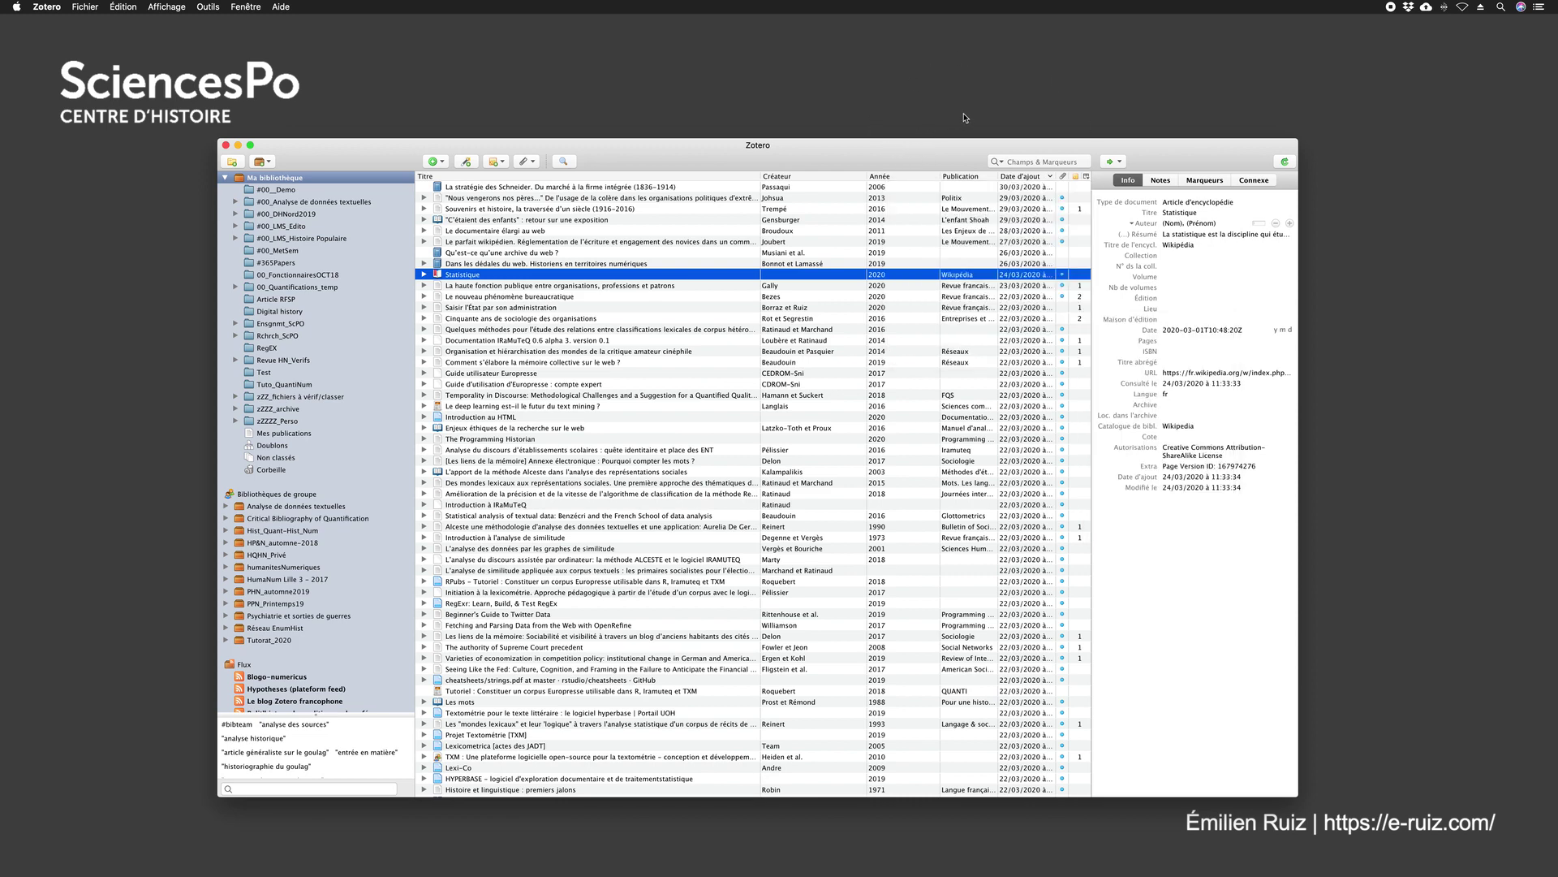
Step: Hide the Année column in the items list and show it again
left_click(1086, 177)
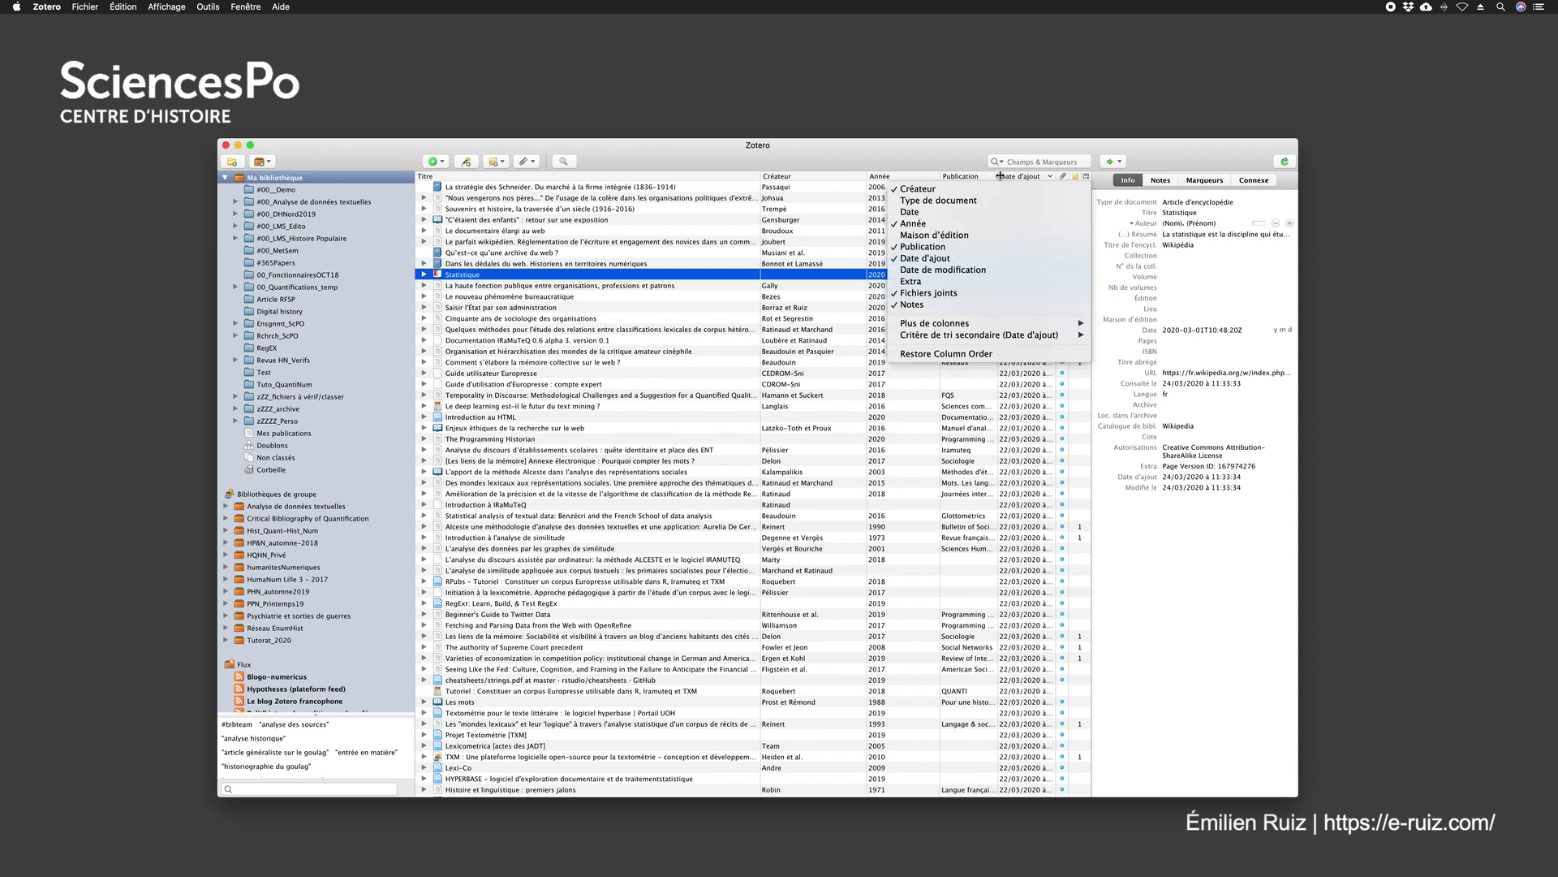
left_click(913, 223)
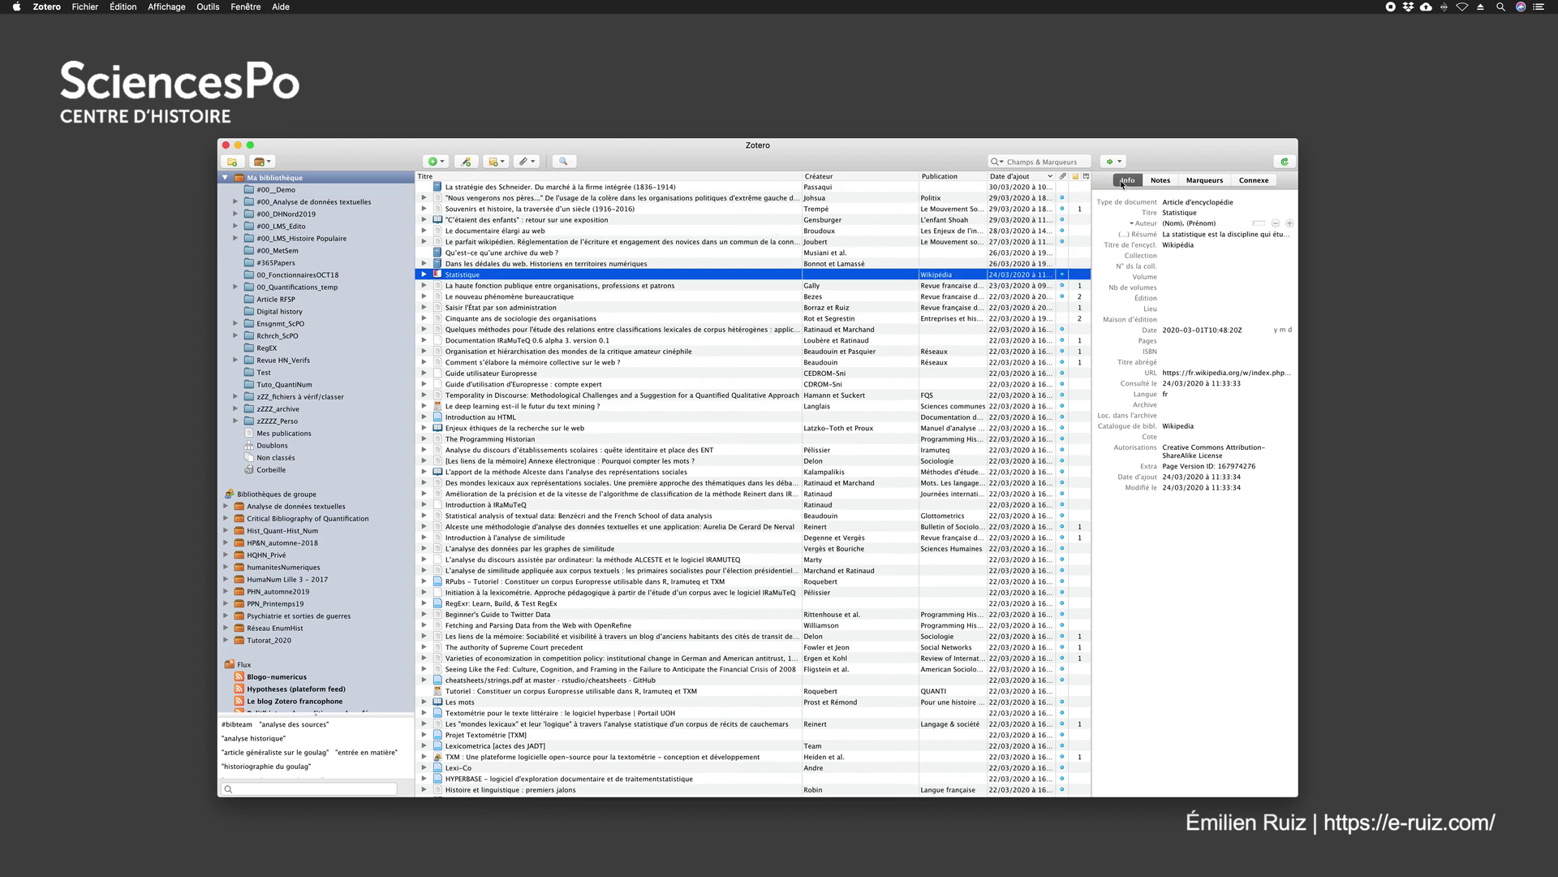
left_click(1086, 176)
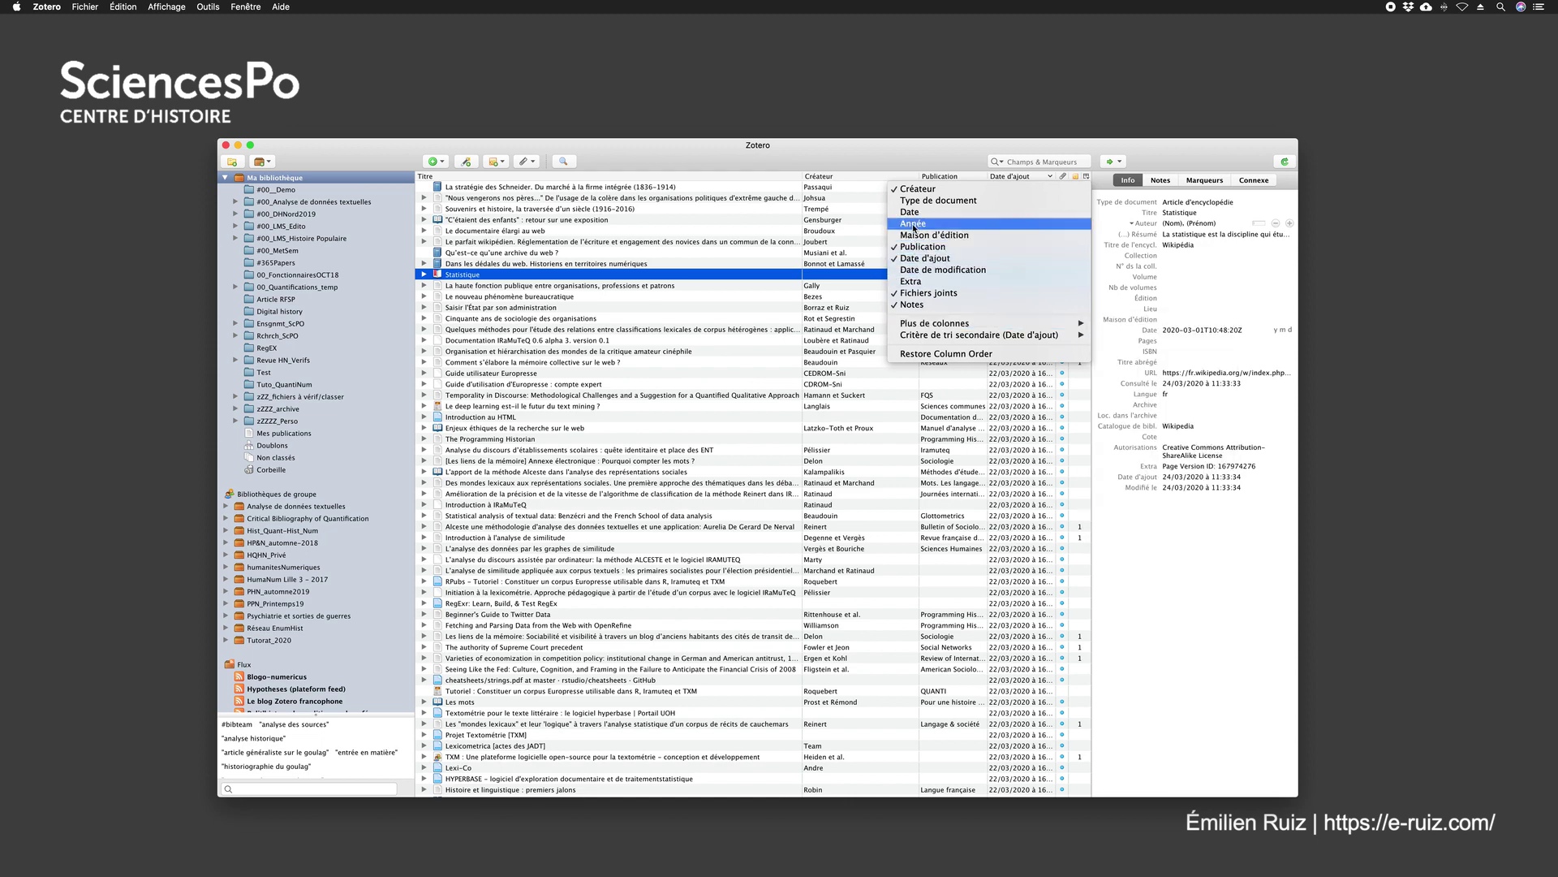
left_click(913, 223)
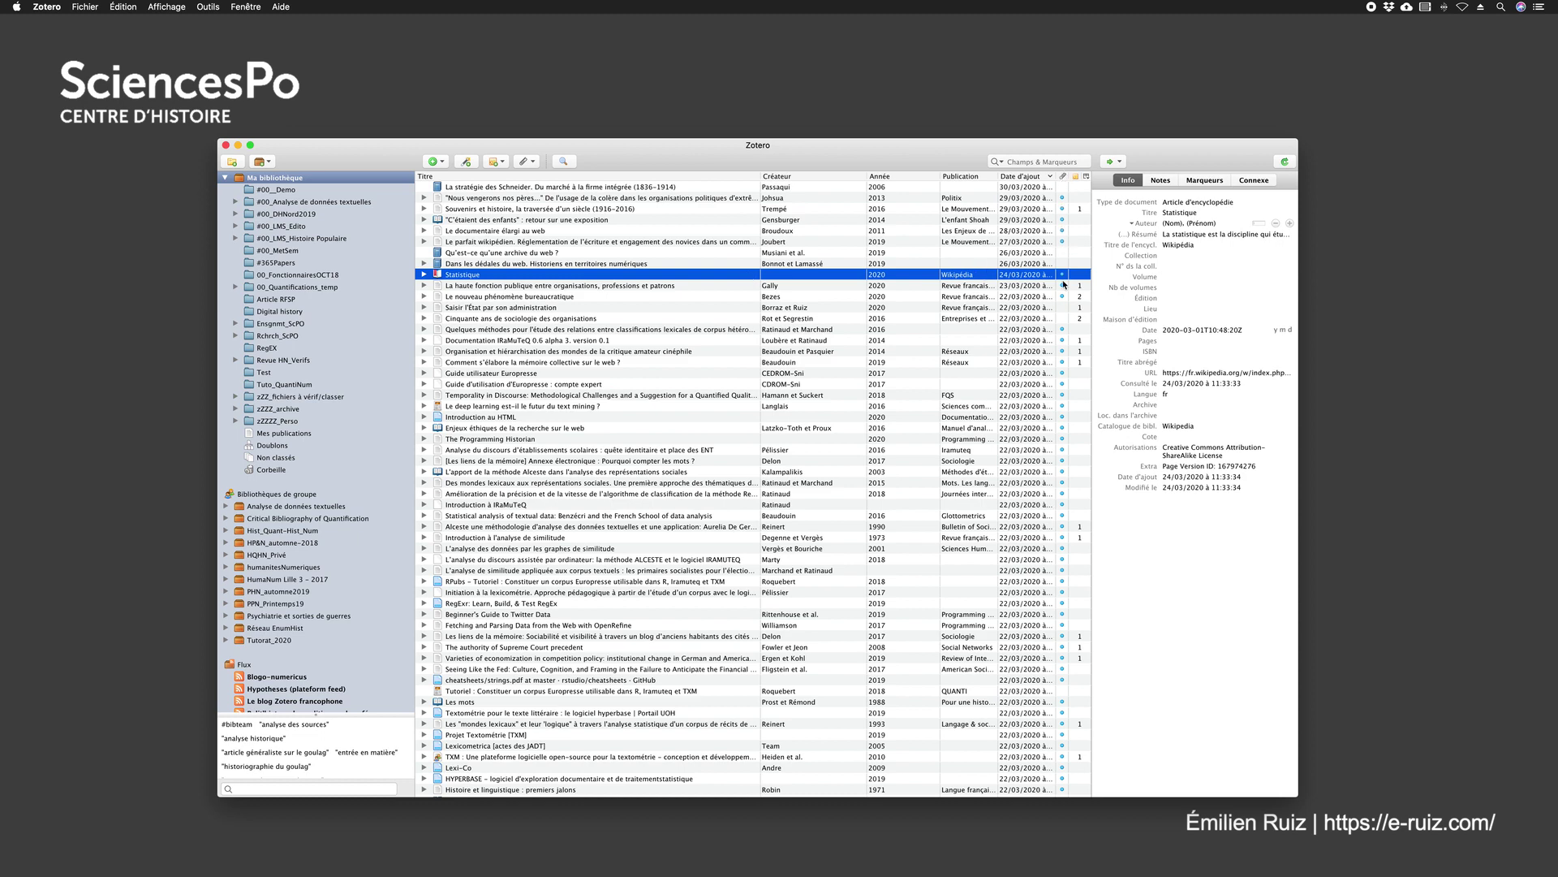
Step: Hide the Notes column in the items list and show it again
left_click(1087, 177)
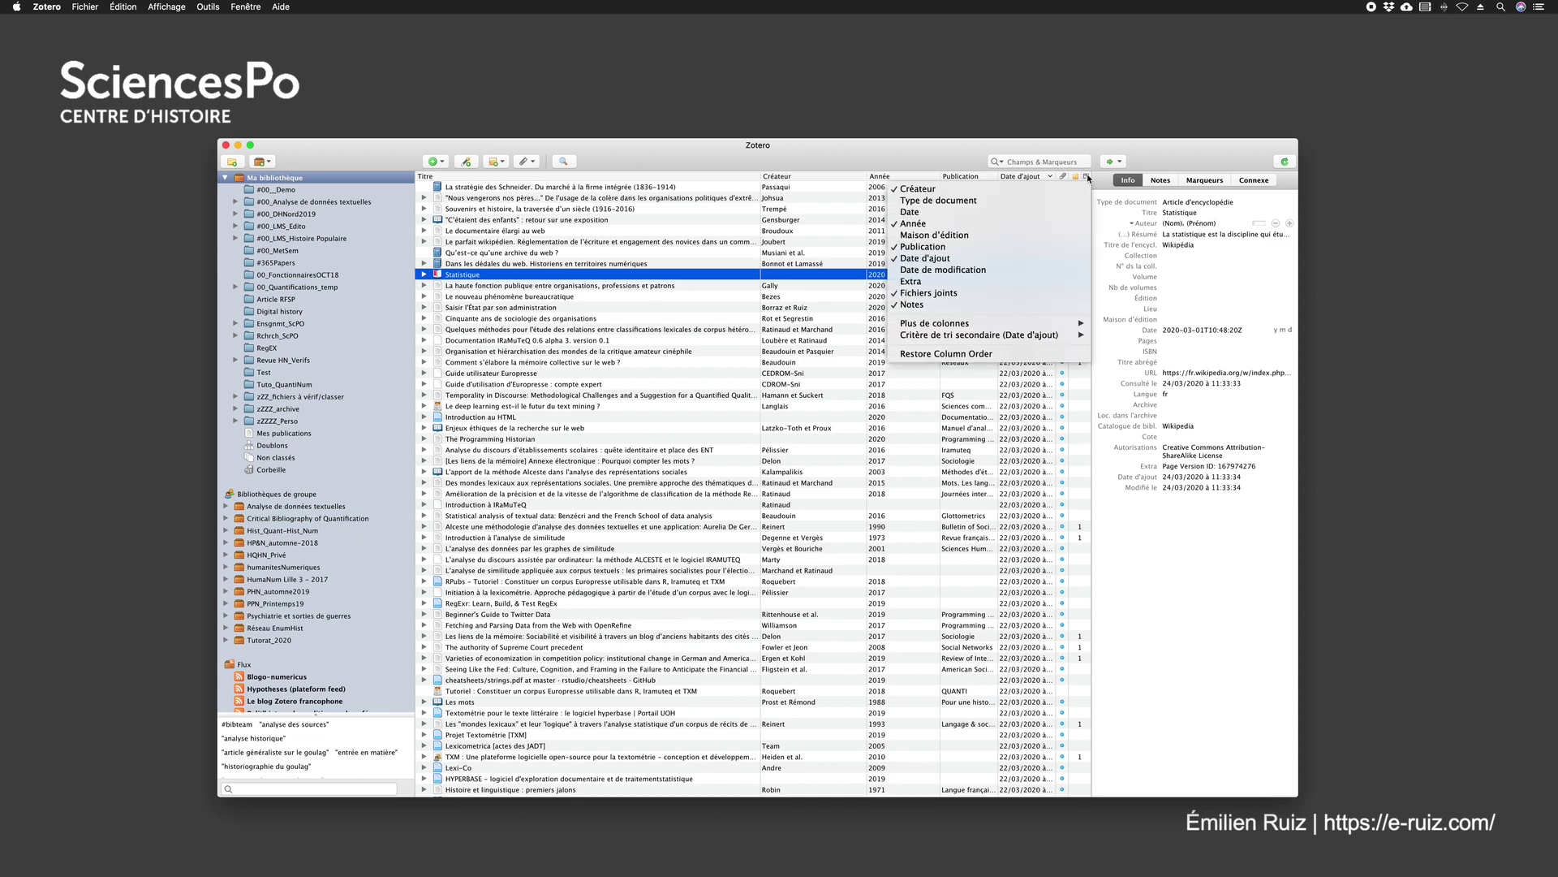
left_click(914, 304)
left_click(1087, 177)
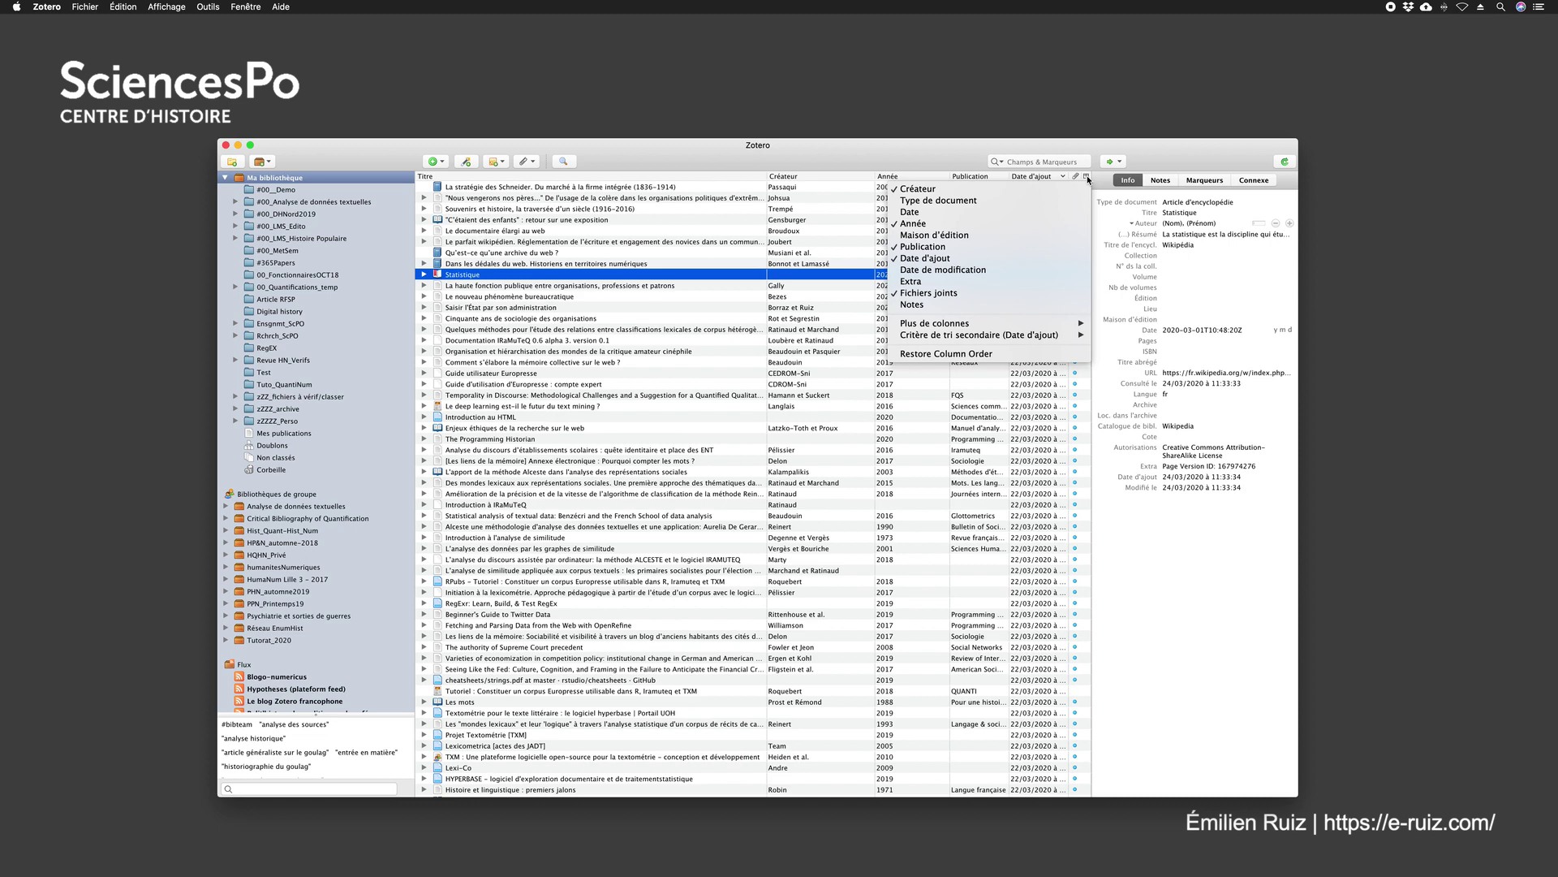
left_click(902, 305)
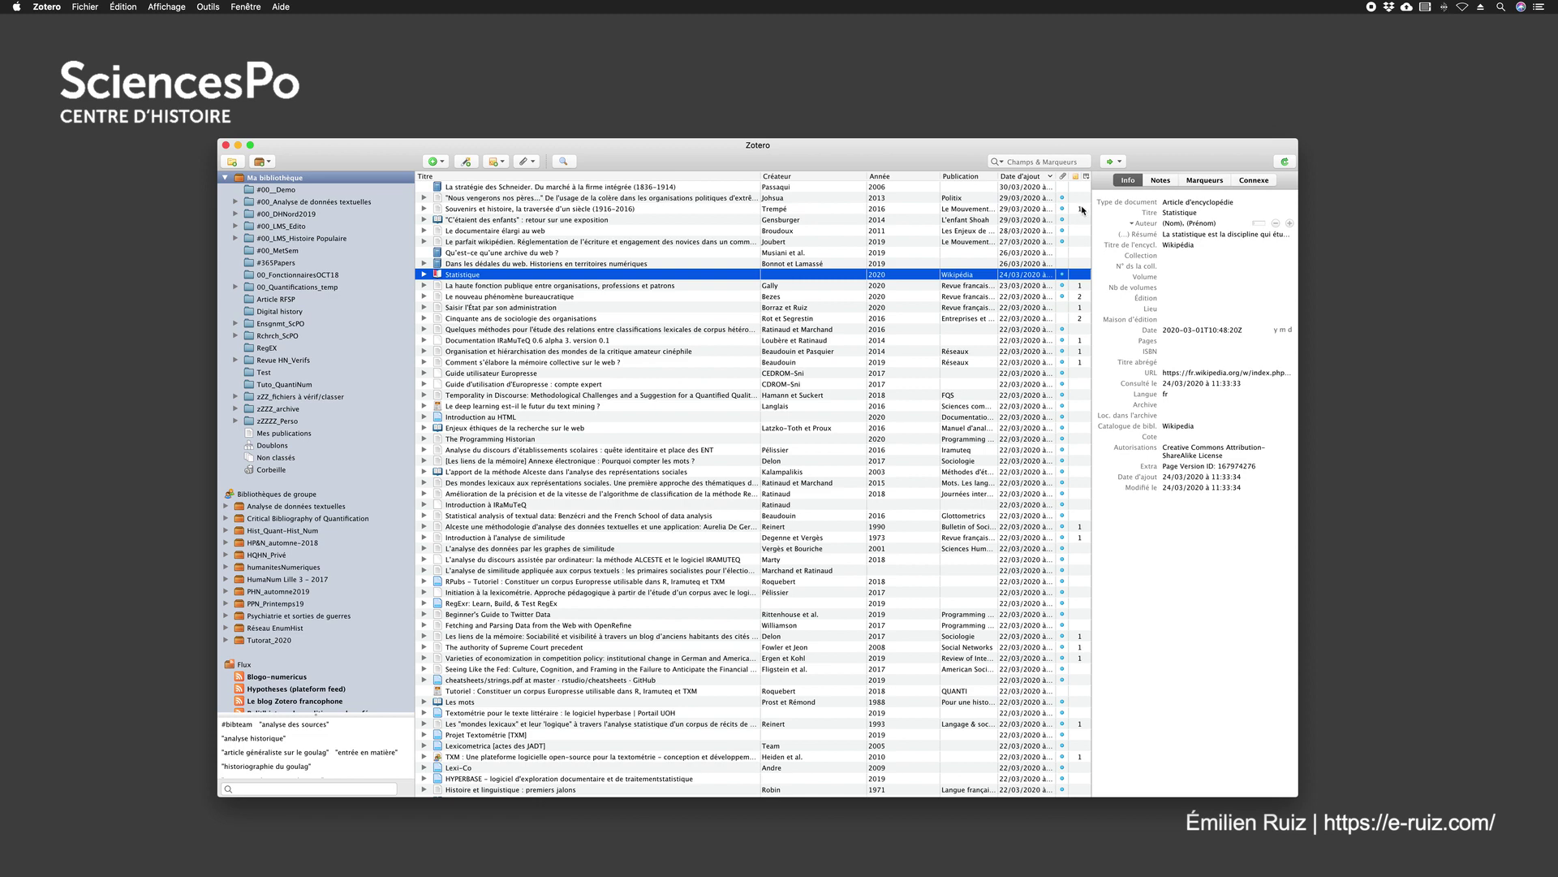
Step: Select the article "Souvenirs et histoire, la traversée d'un siècle (1916-2016)" and expand it to view its attached snapshot and PDF
left_click(494, 208)
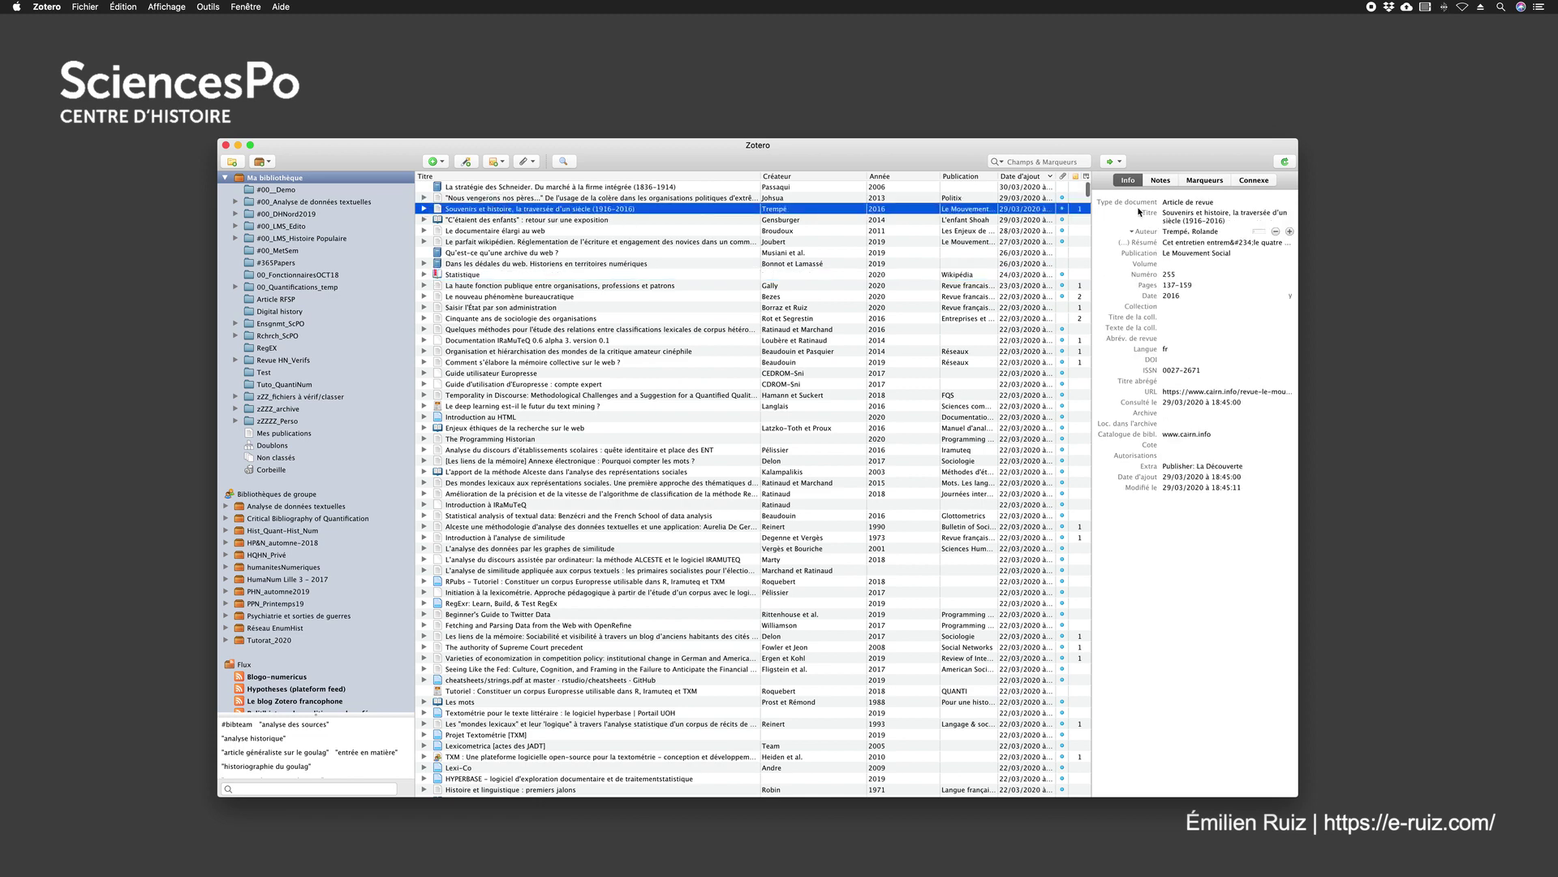
left_click(422, 209)
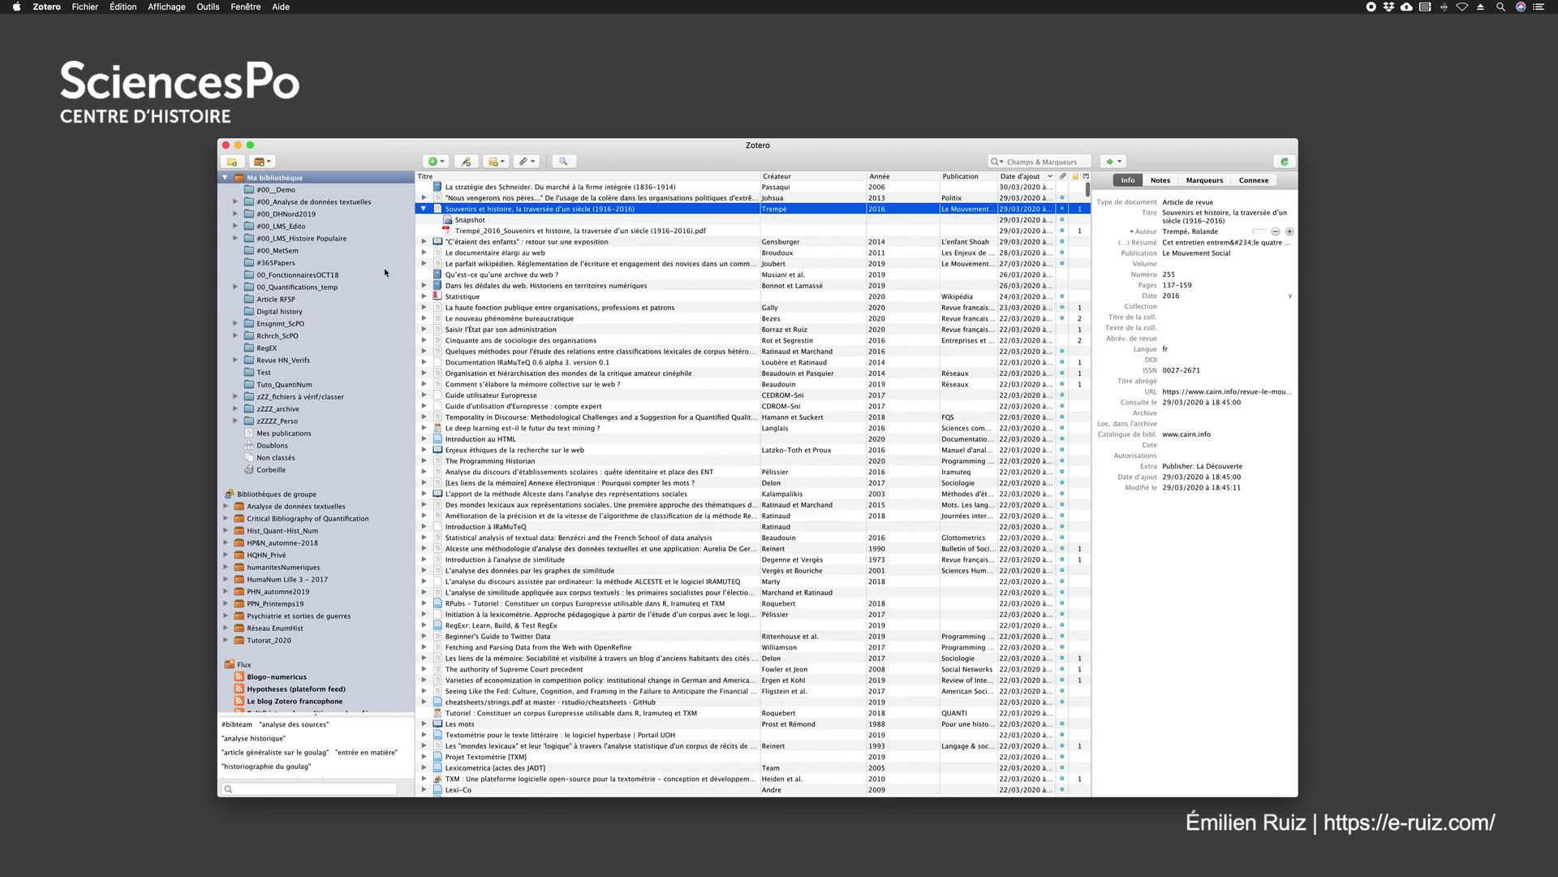
left_click(423, 209)
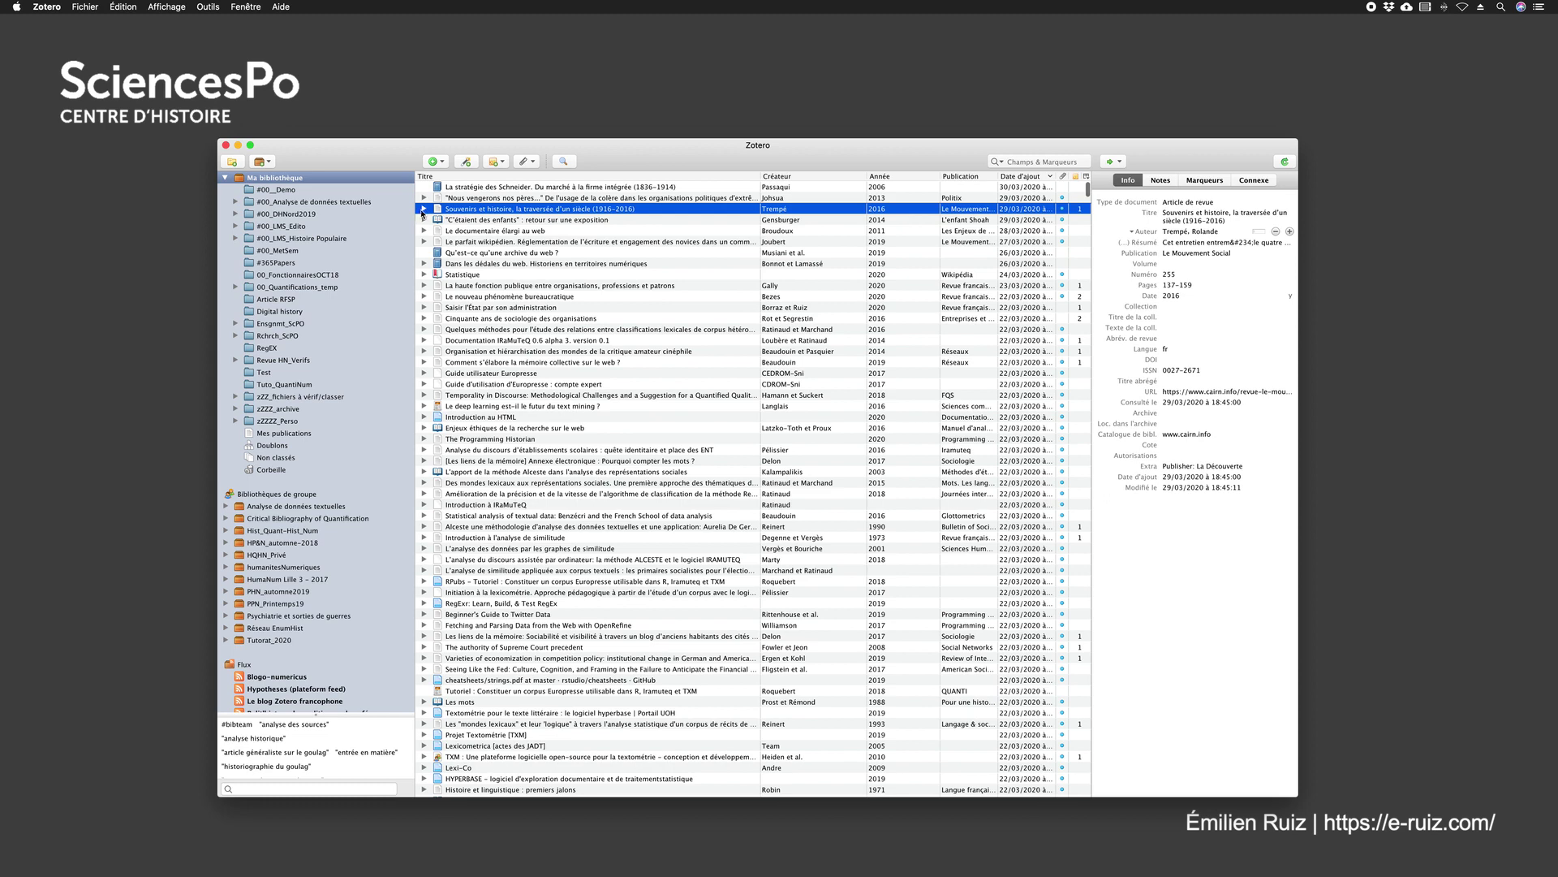
left_click(423, 209)
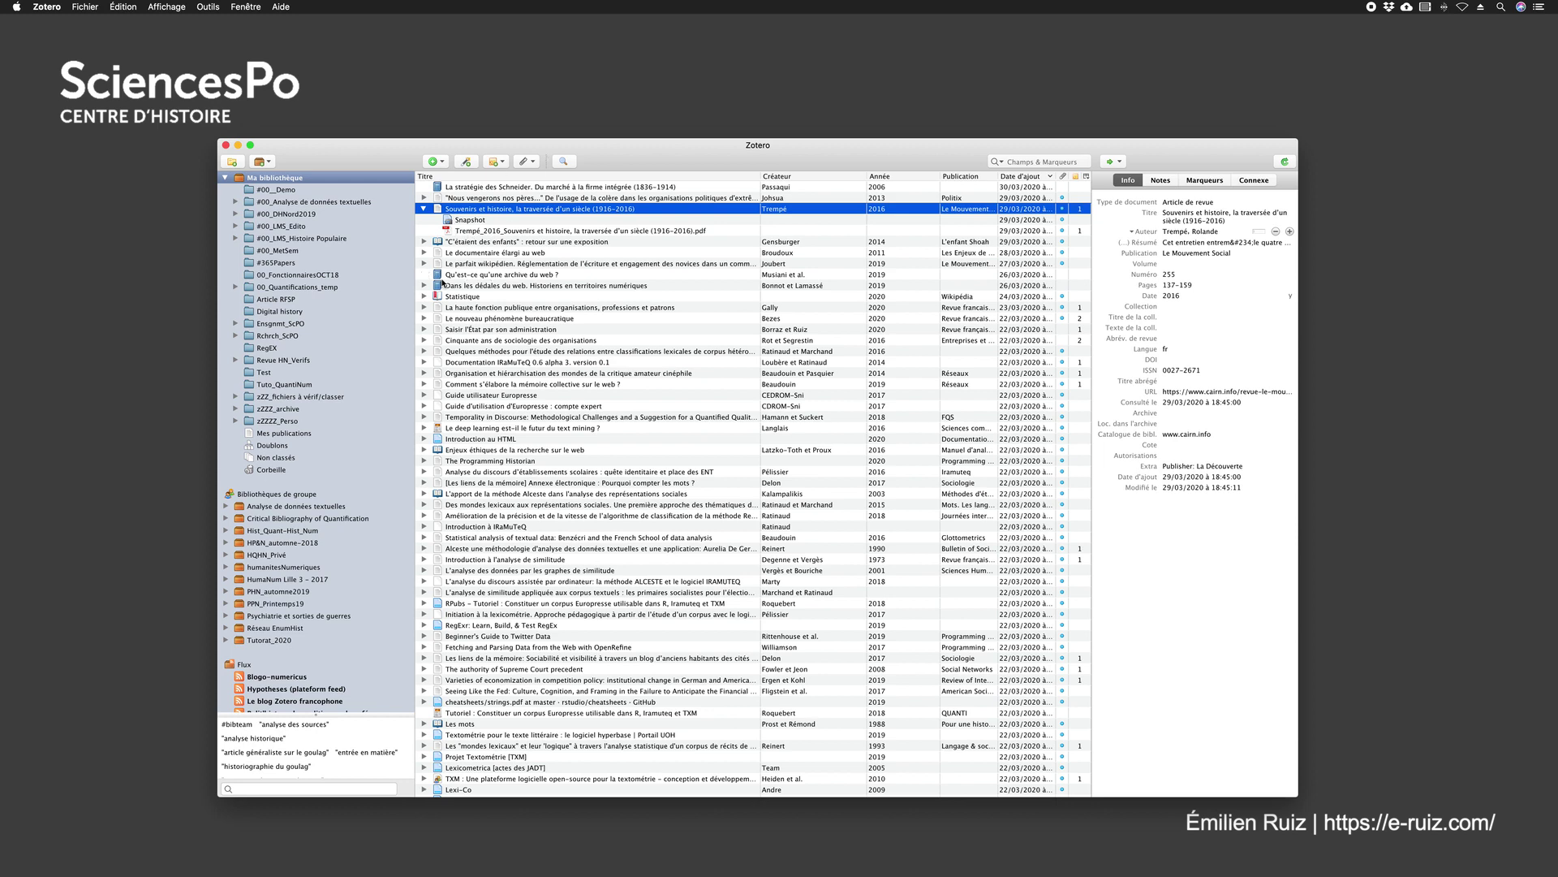
Step: Select "Saisir l'État par son administration", and expand "Cinquante ans de sociologie des organisations" to read its "[01] Extrait de l'éditorial" note
left_click(482, 330)
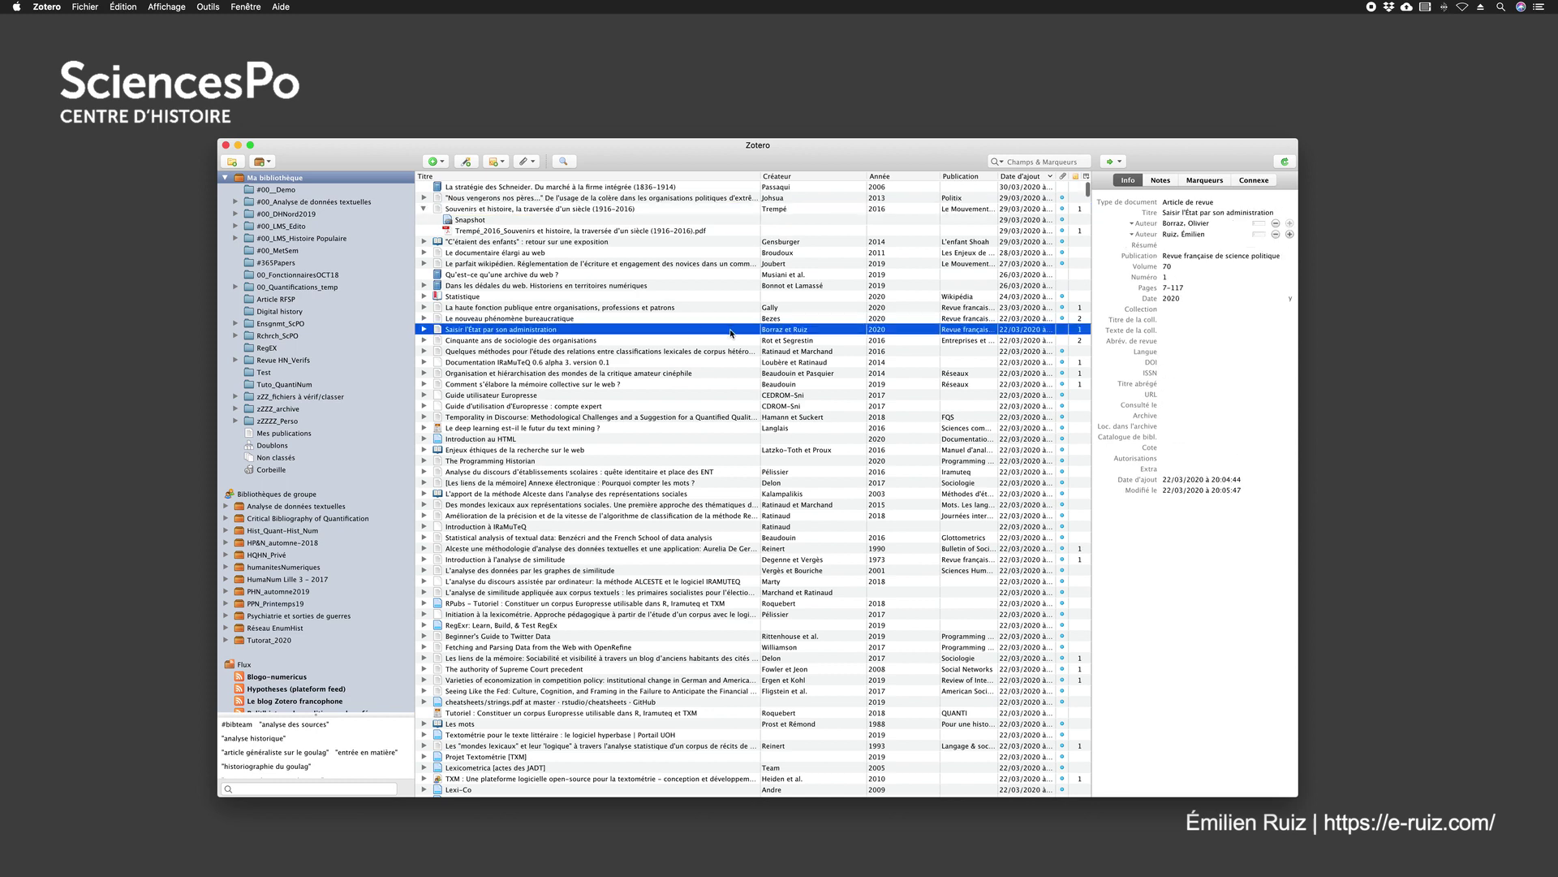
left_click(461, 341)
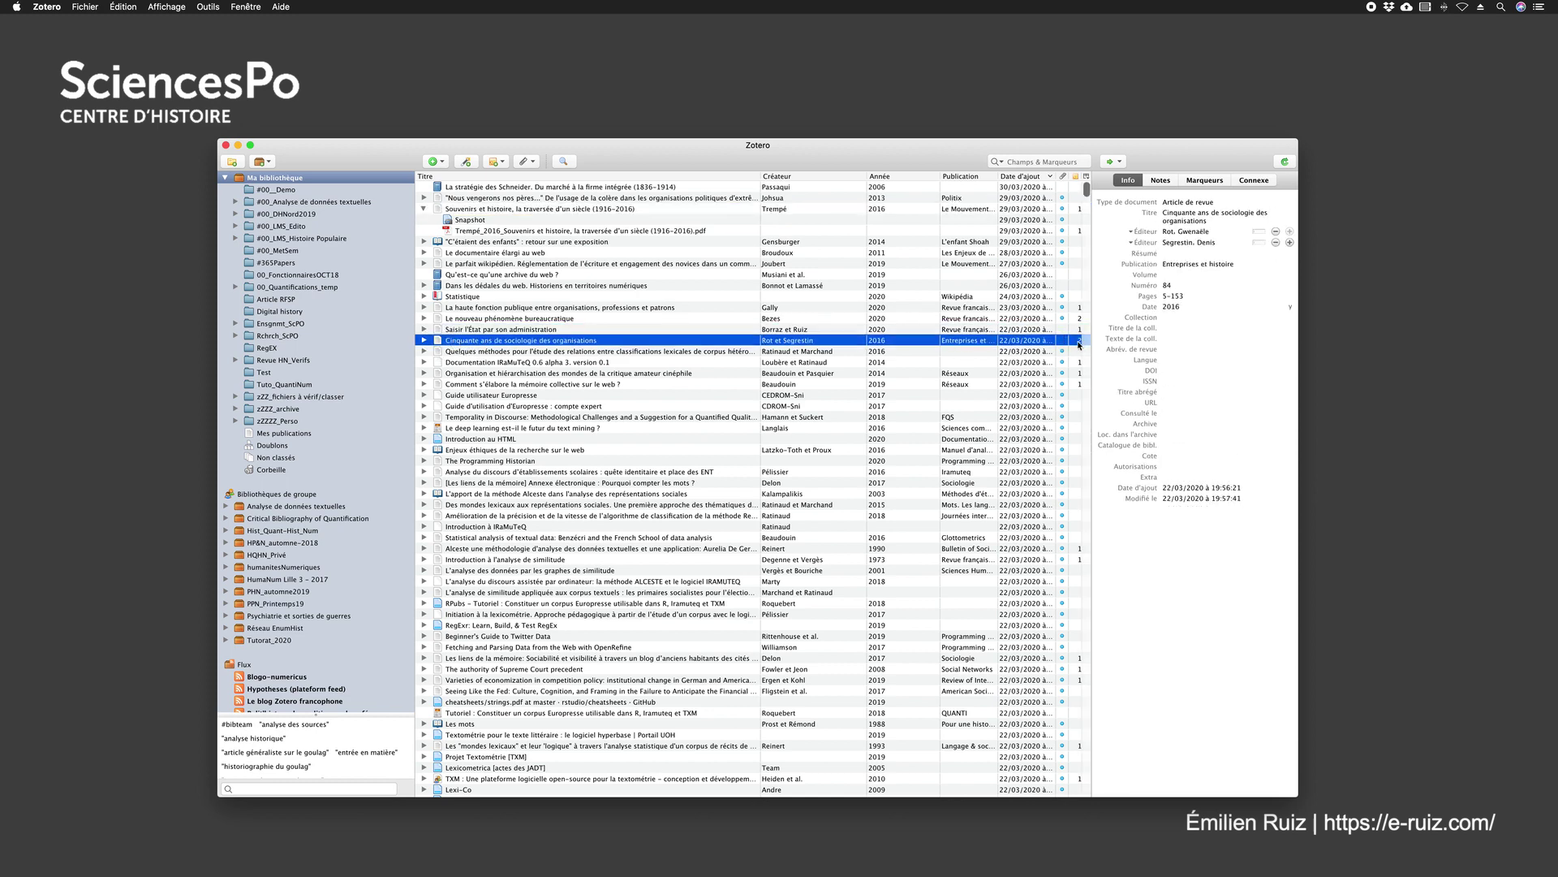
left_click(423, 340)
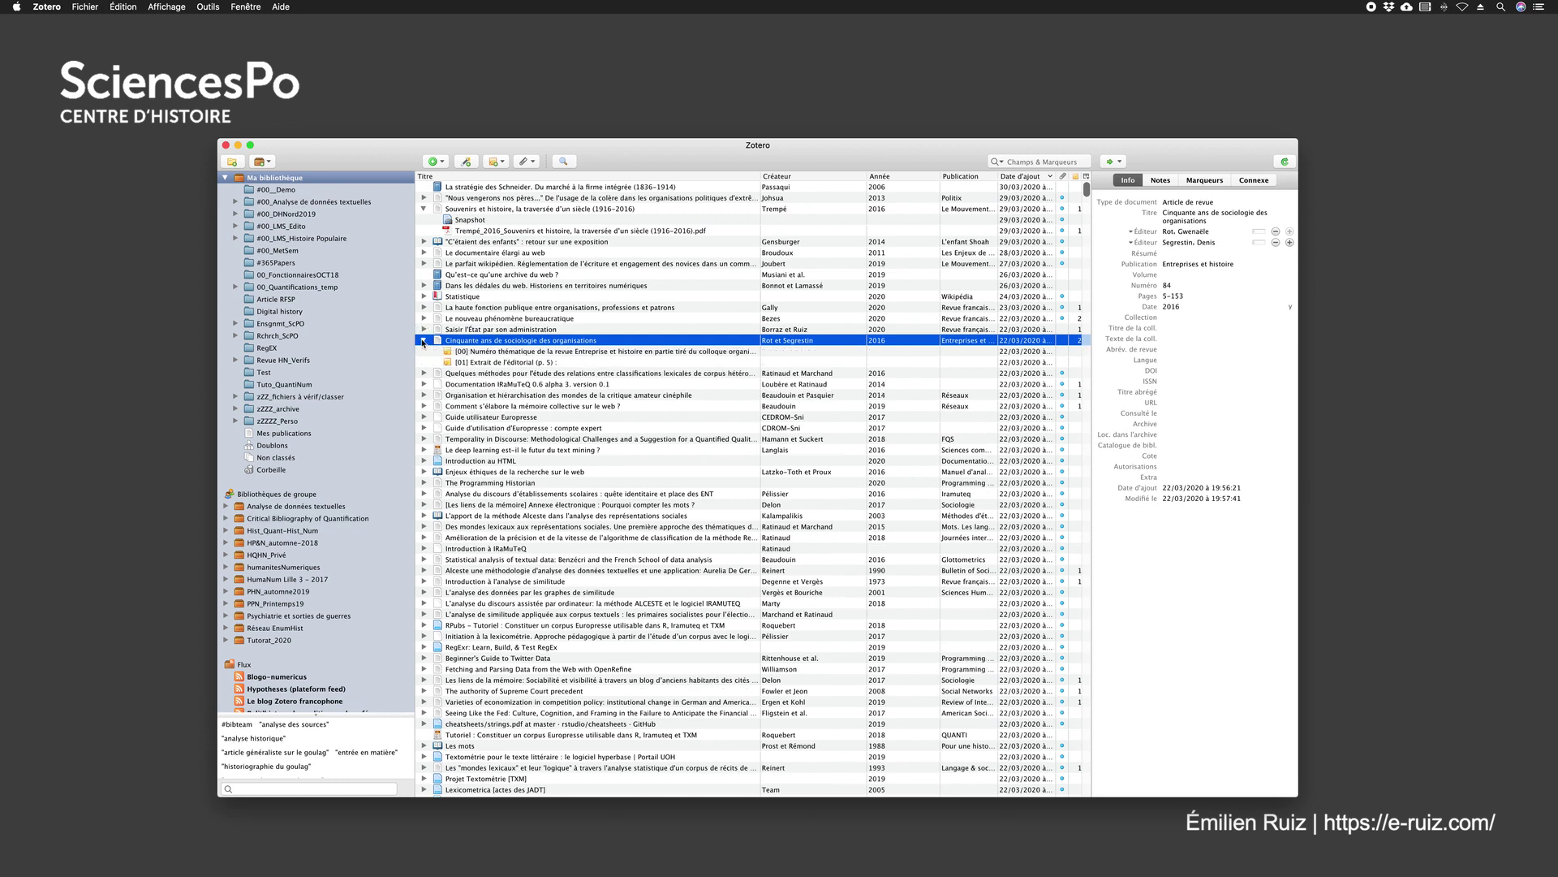
left_click(479, 362)
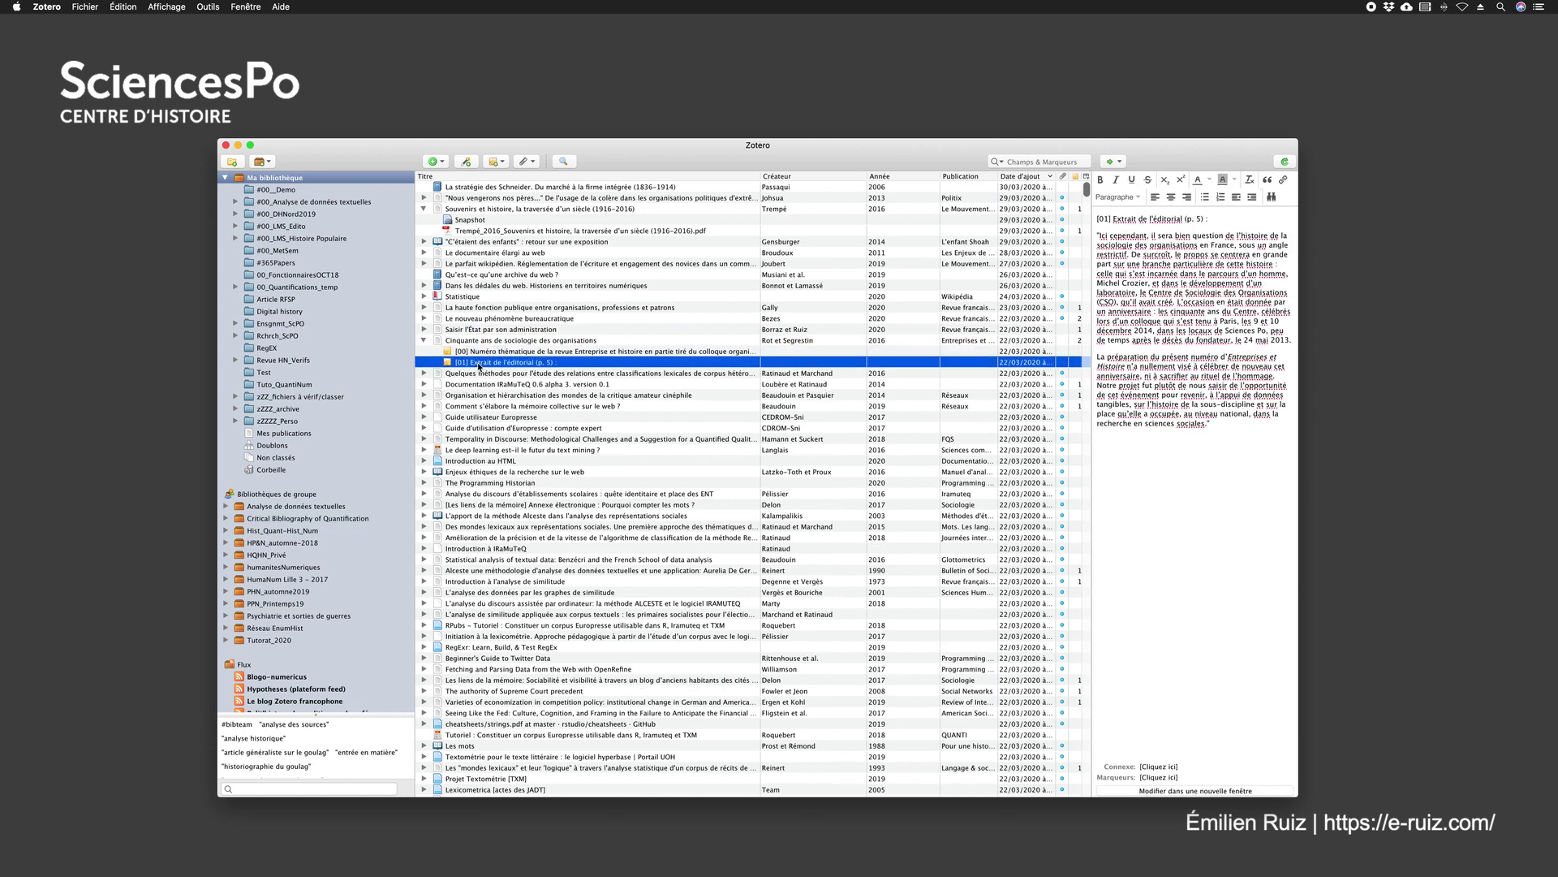
Step: Expand "Le nouveau phénomène bureaucratique" and view its note, PDF and snapshot one after another
left_click(424, 318)
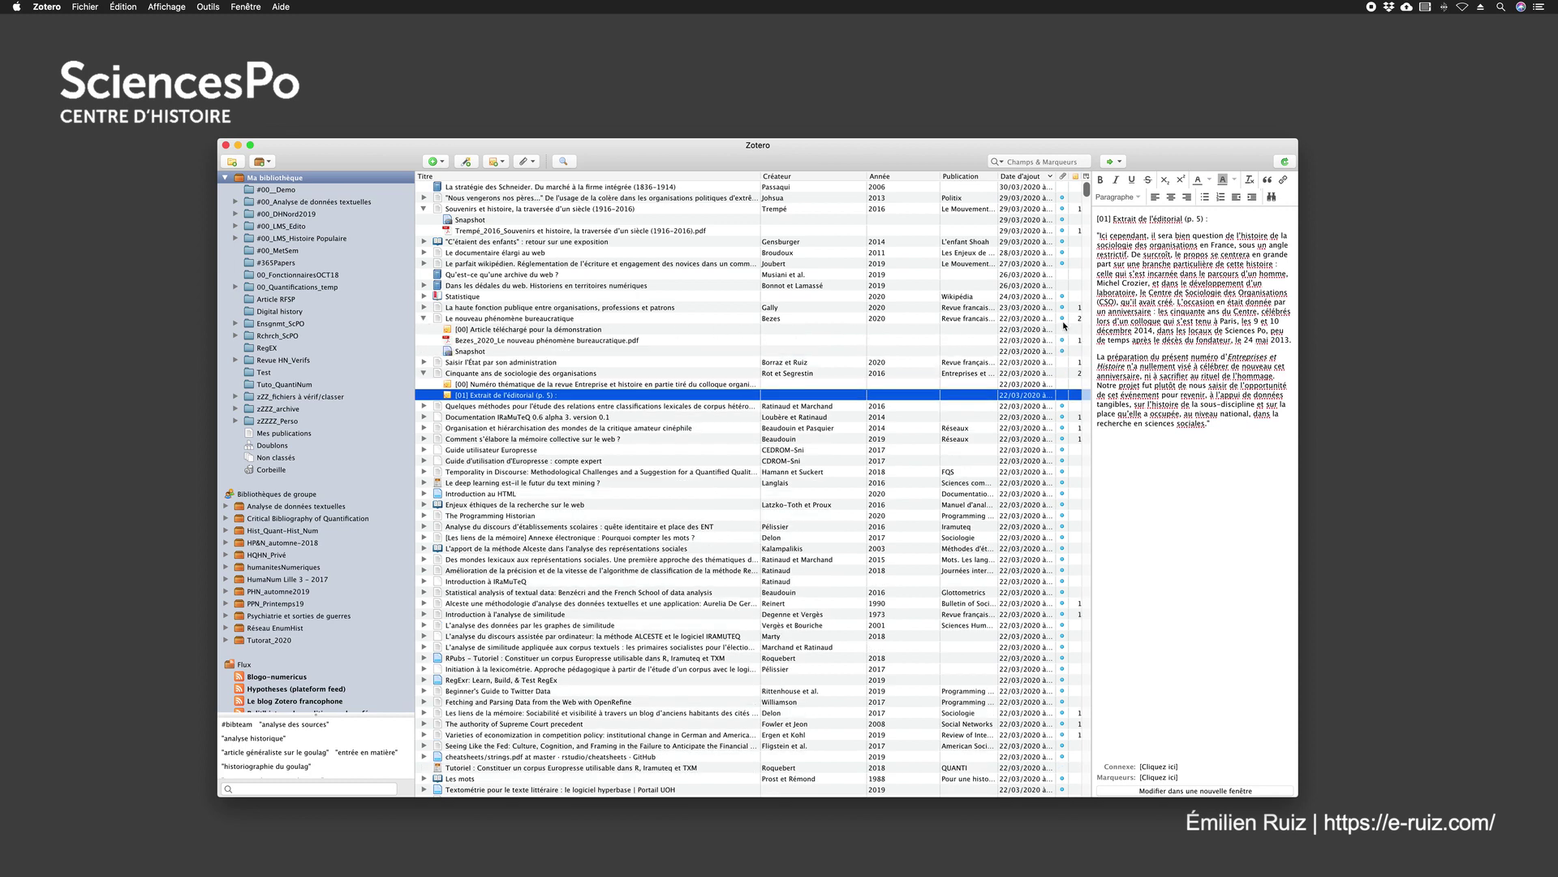
left_click(955, 319)
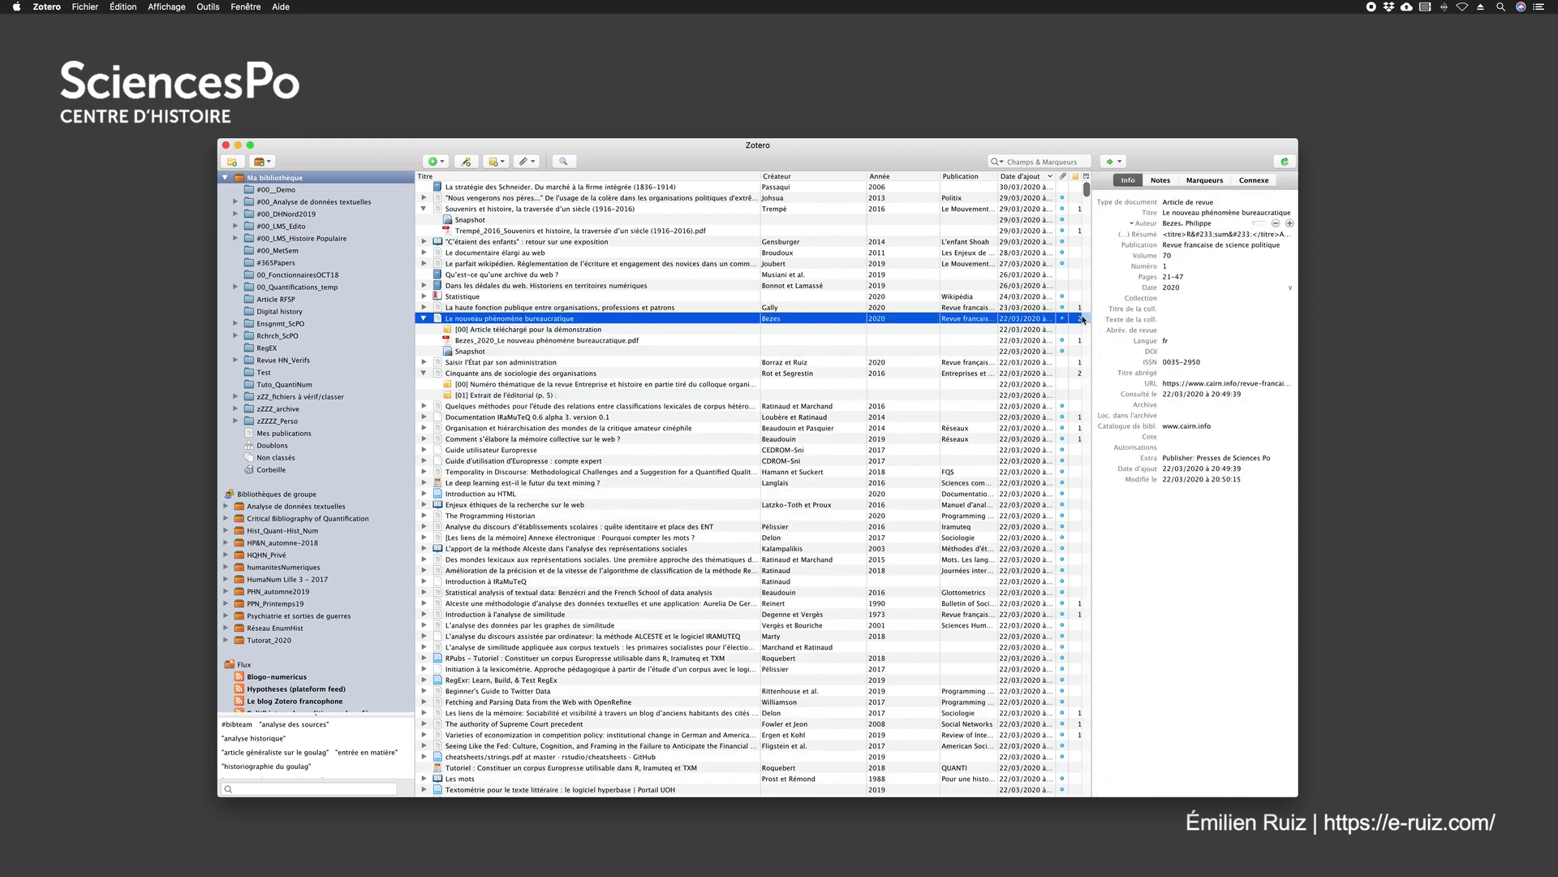
left_click(461, 330)
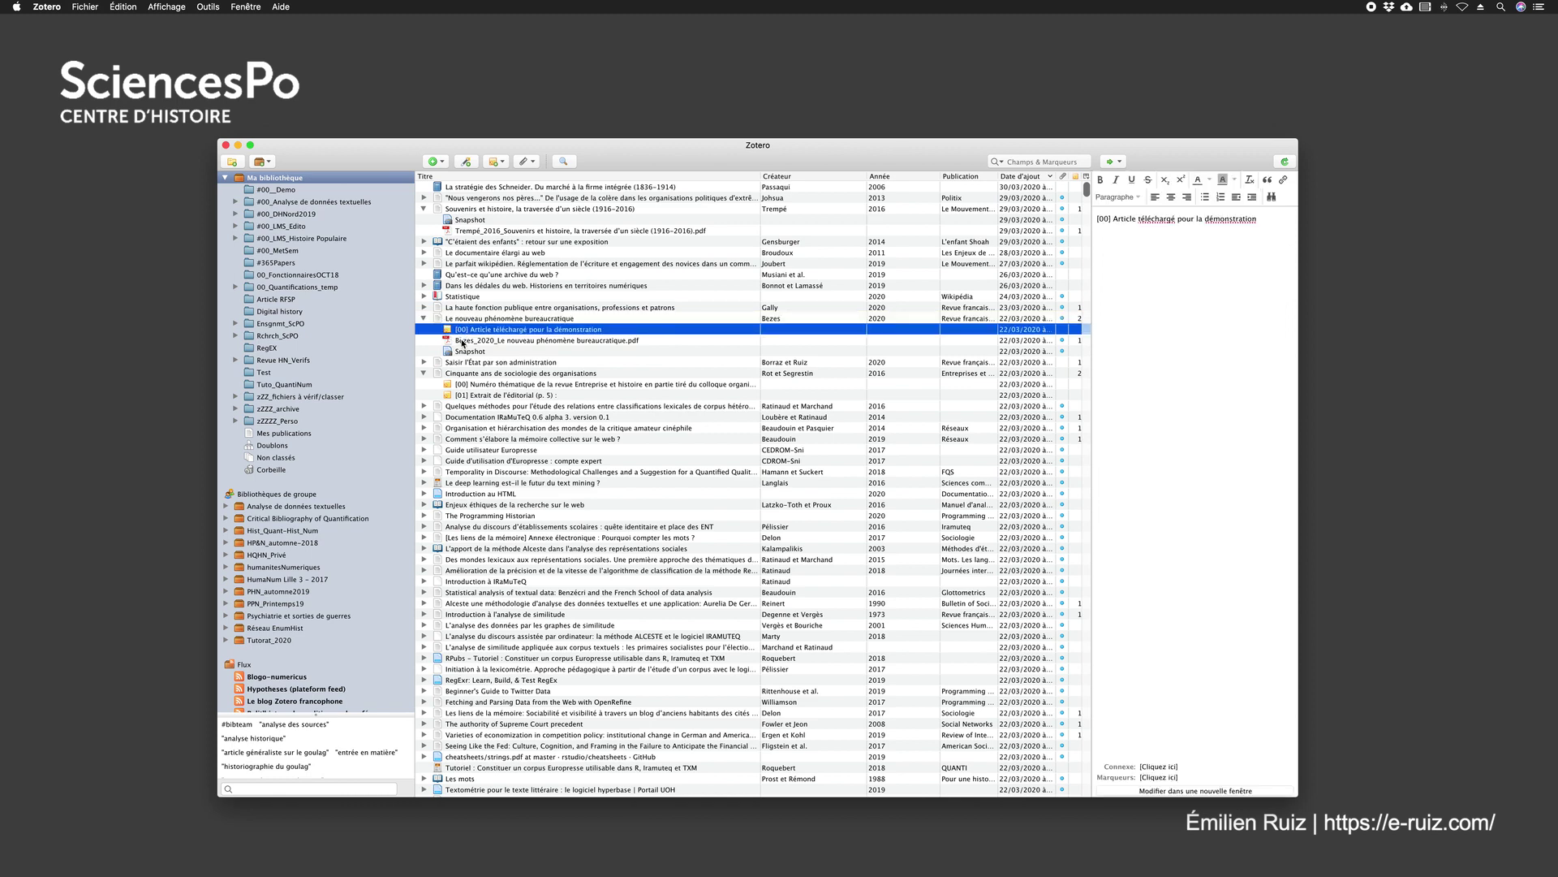
left_click(463, 341)
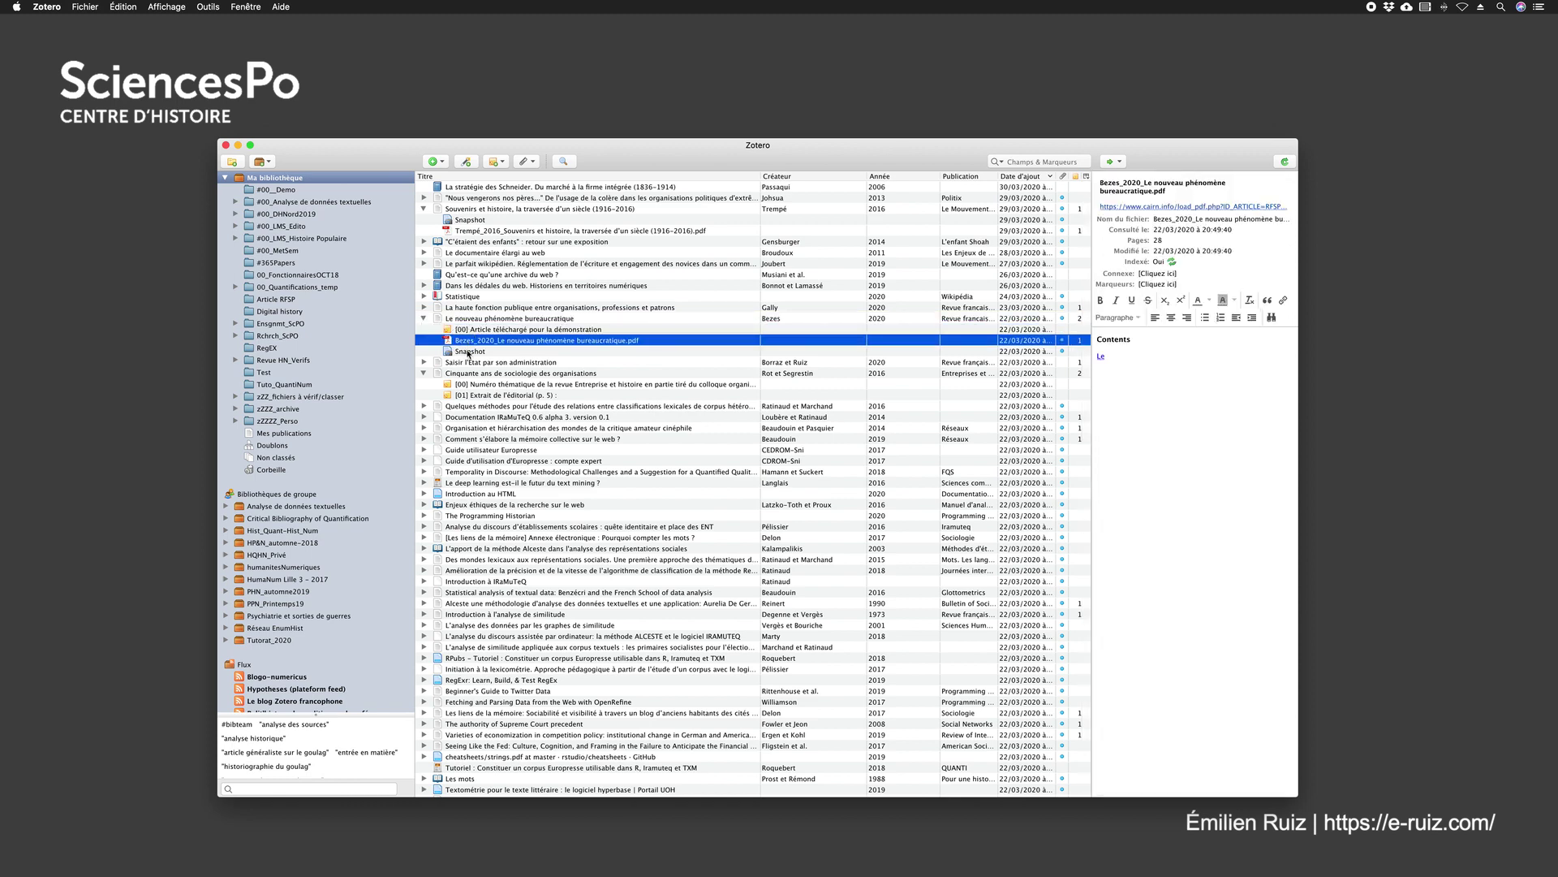
left_click(469, 352)
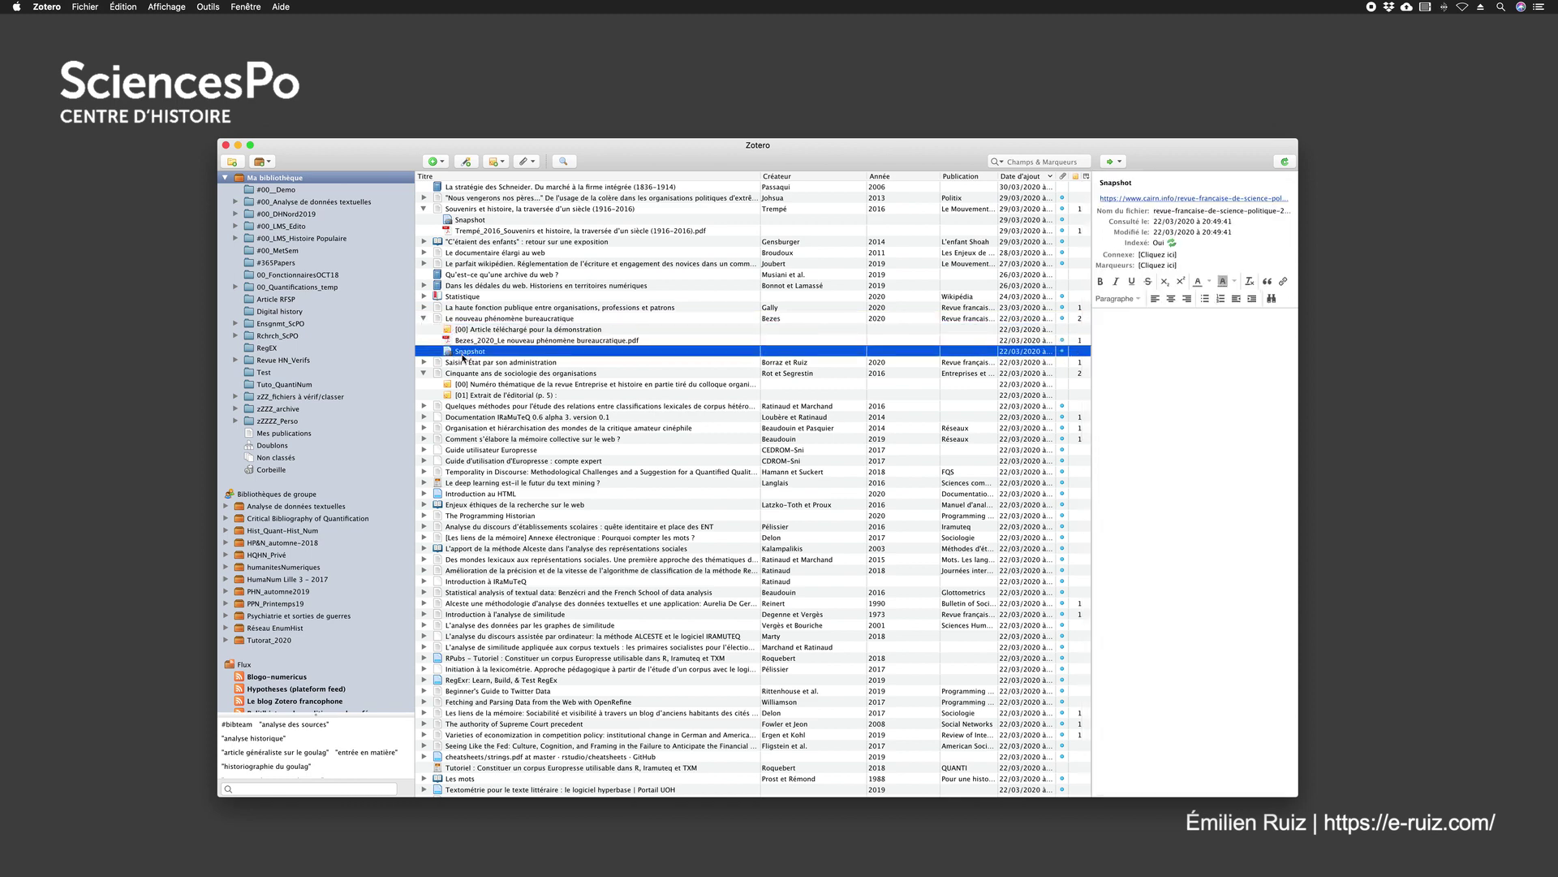
Step: Collapse the three expanded articles in the items list
left_click(423, 318)
left_click(423, 208)
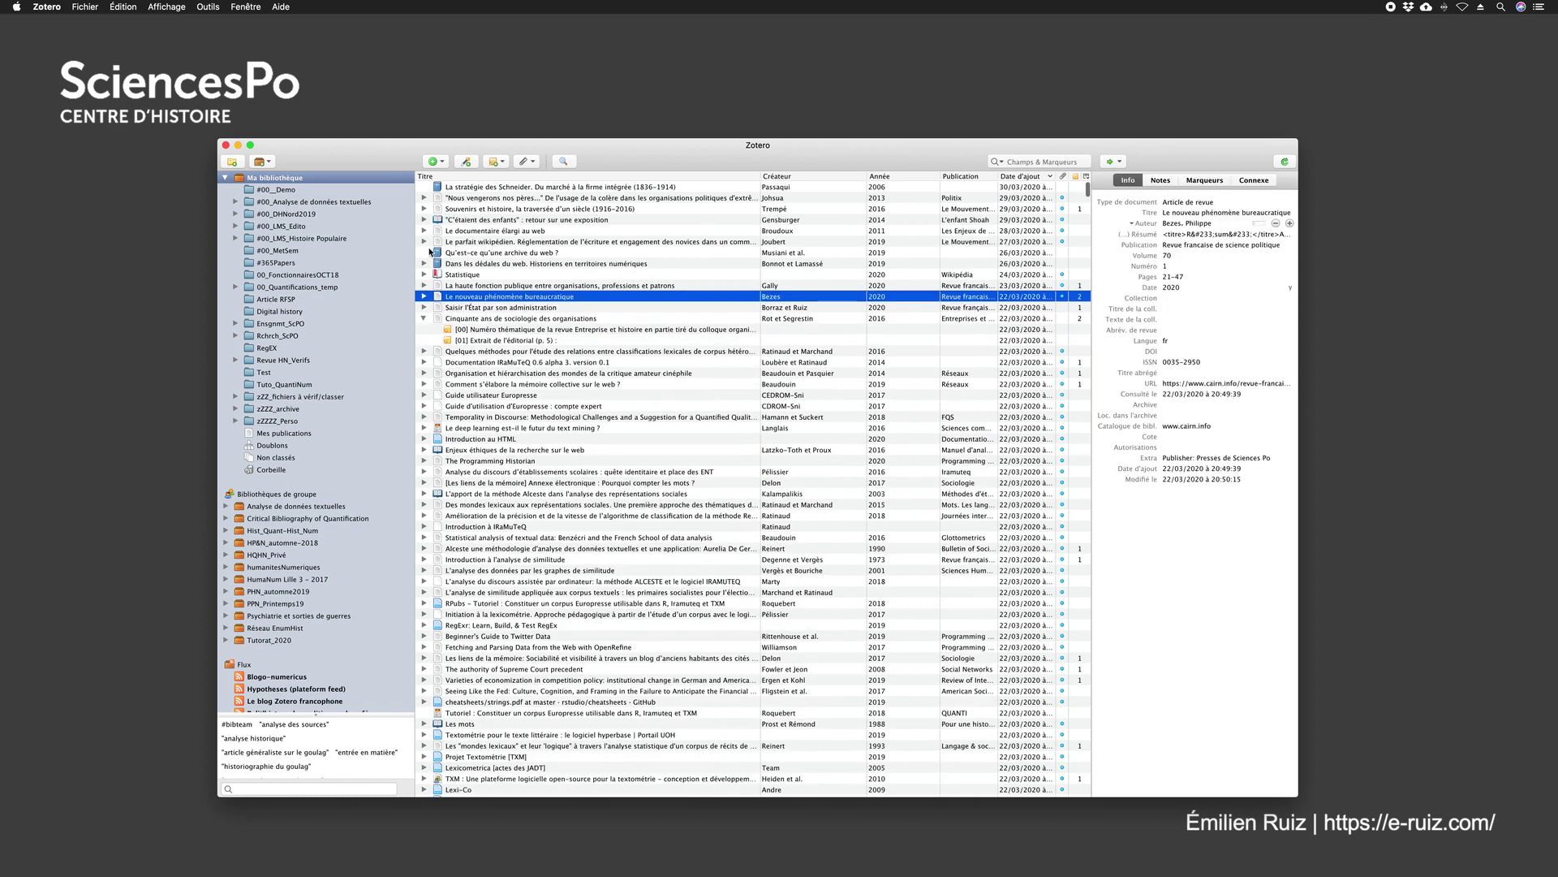
left_click(422, 318)
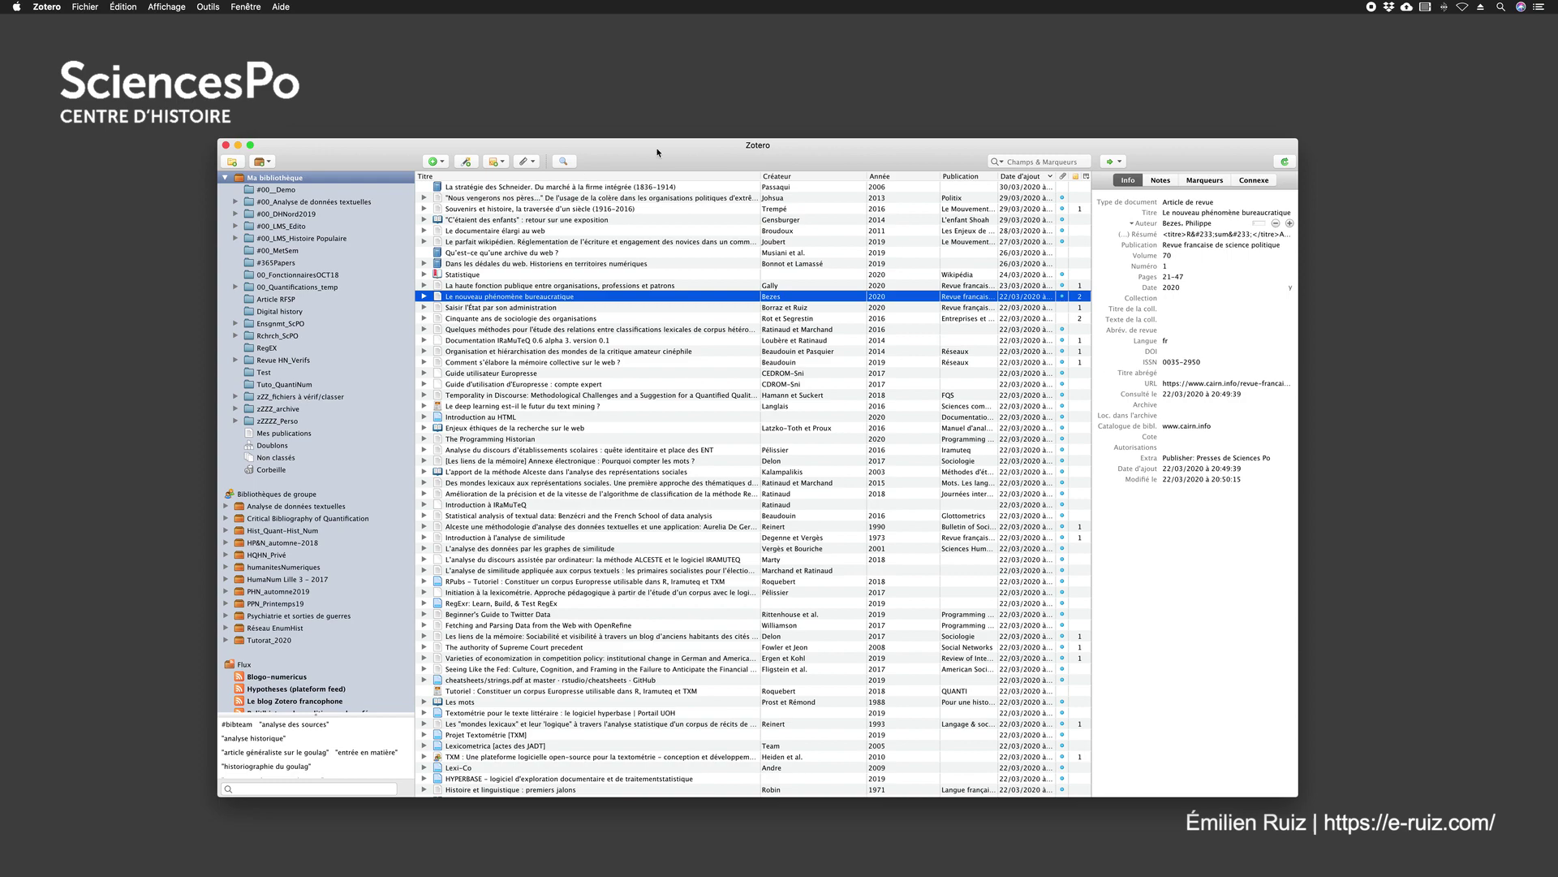
Step: Move the main window aside and open the preferences at the general settings
left_click_drag(714, 156, 549, 155)
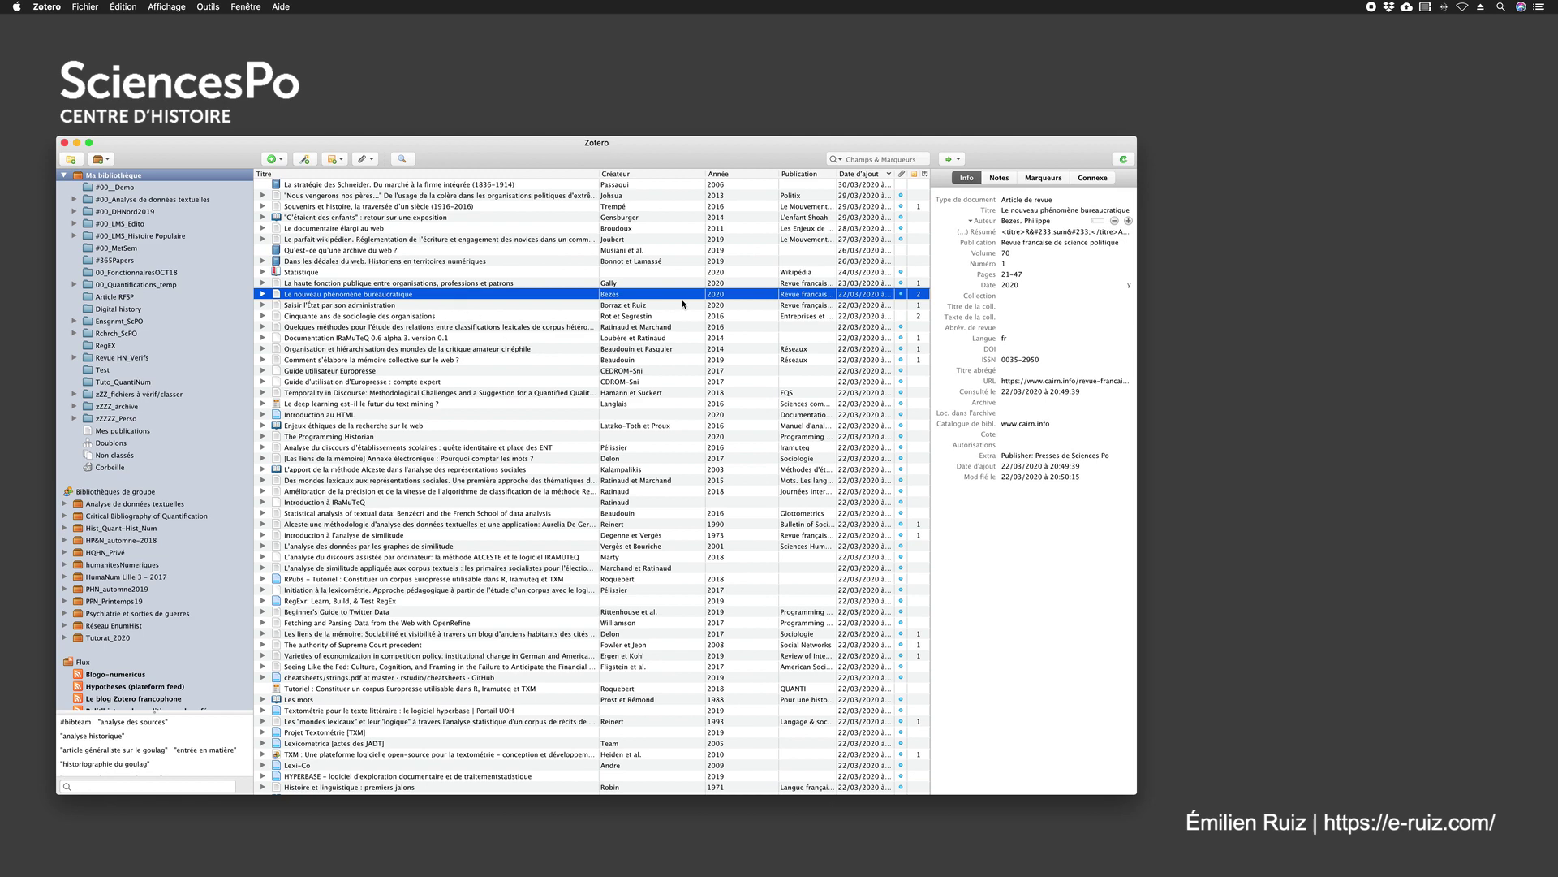
left_click(46, 6)
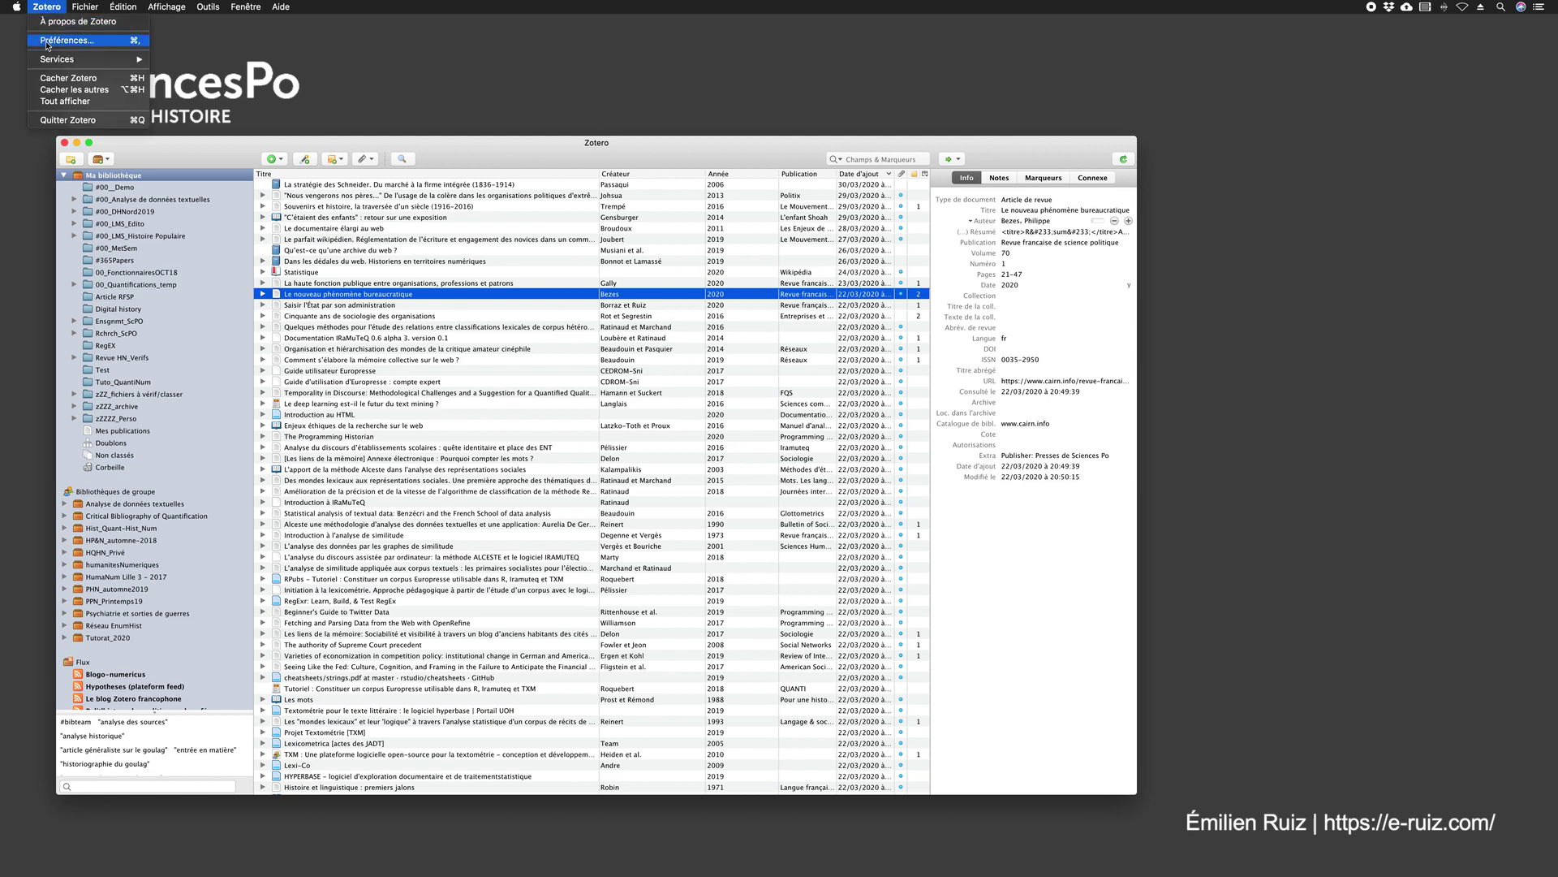
left_click(65, 40)
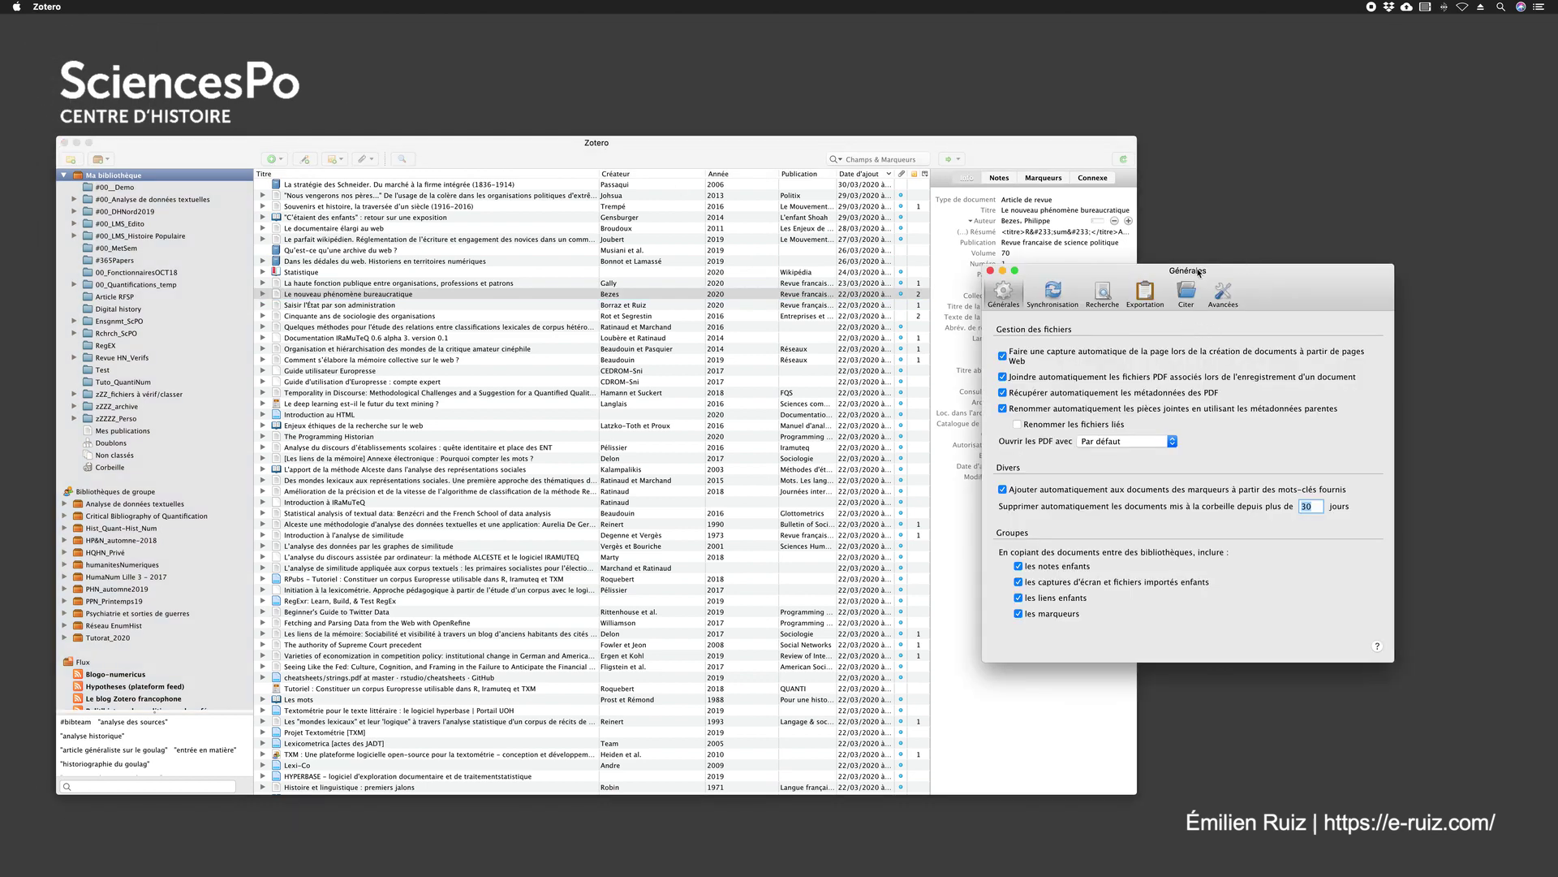
left_click_drag(1198, 273, 1201, 273)
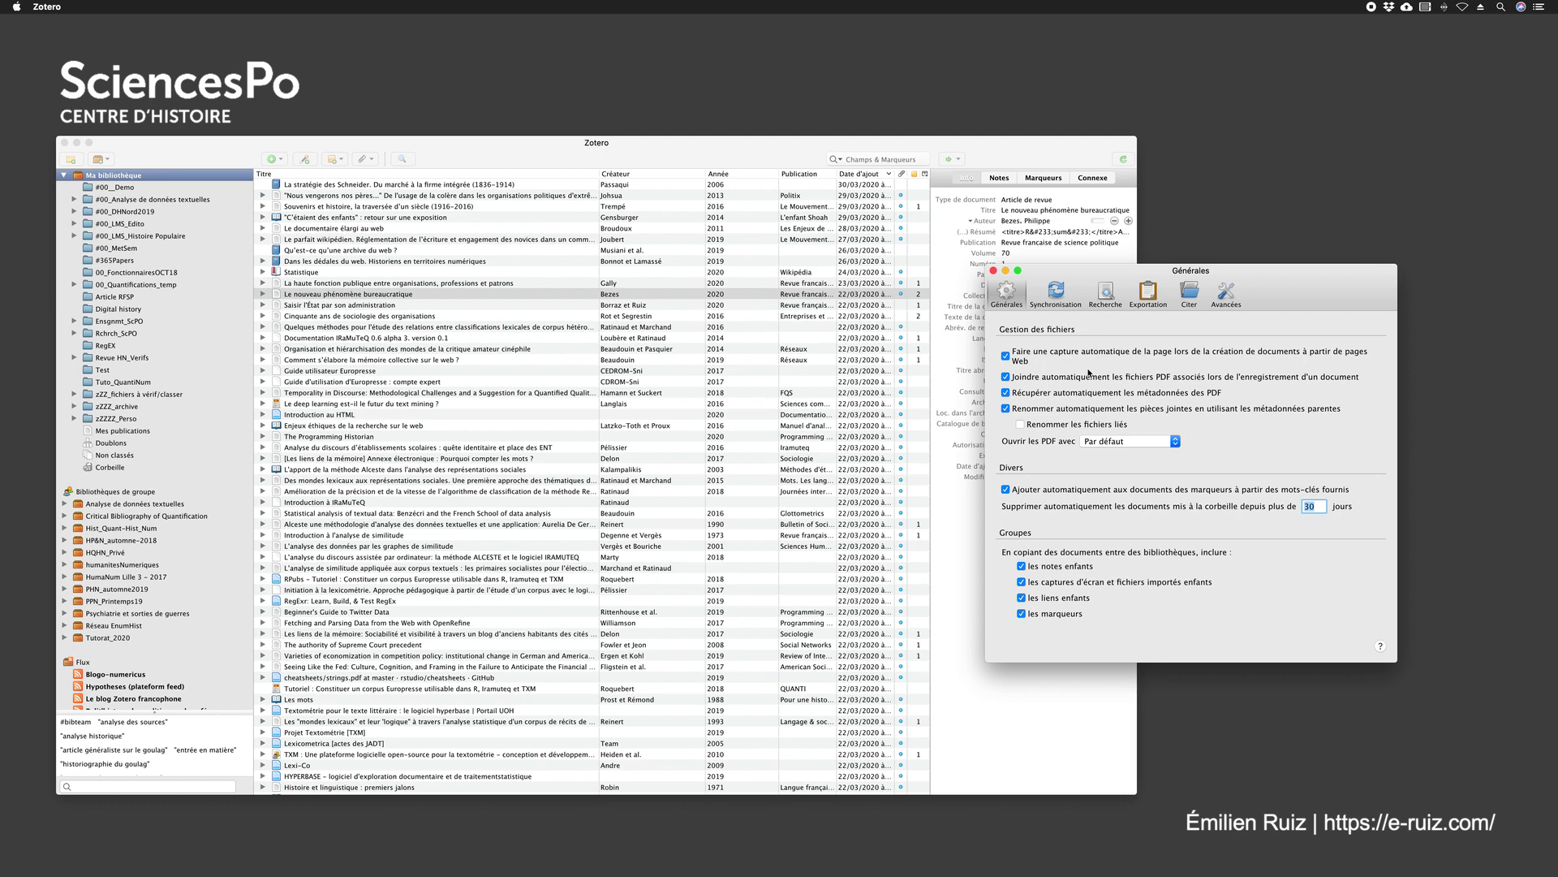
Step: Try switching off automatic web page snapshots and automatic PDF attachment, and restore both options
left_click(1003, 355)
left_click(1005, 376)
left_click(1004, 377)
left_click(1005, 355)
Step: View the synchronization settings and the list of libraries to synchronize, and close that list
left_click(1056, 297)
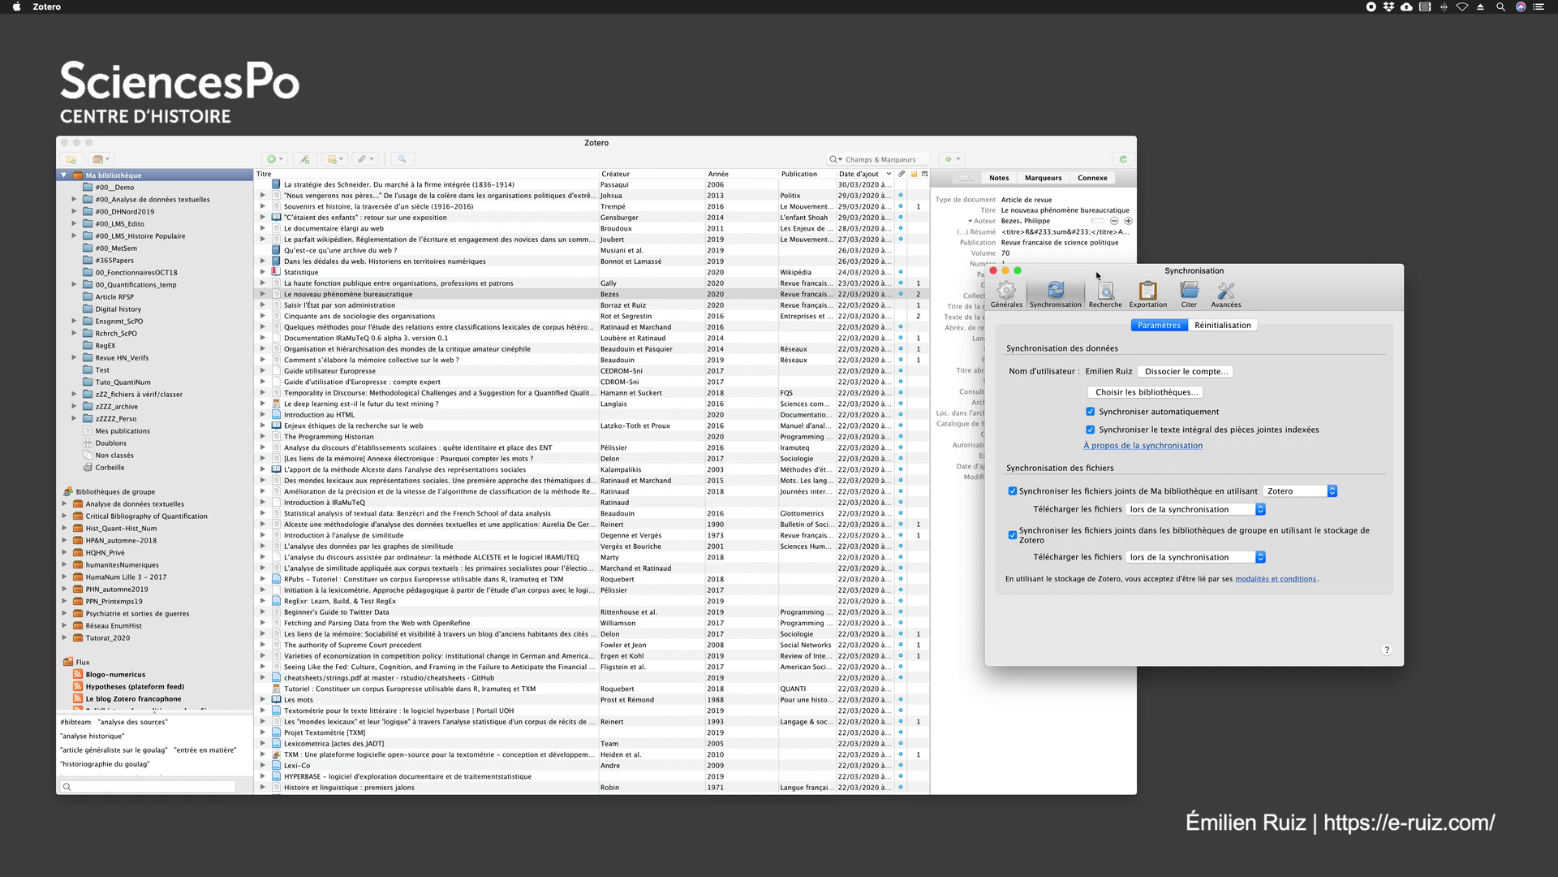
left_click(1059, 294)
left_click(1127, 394)
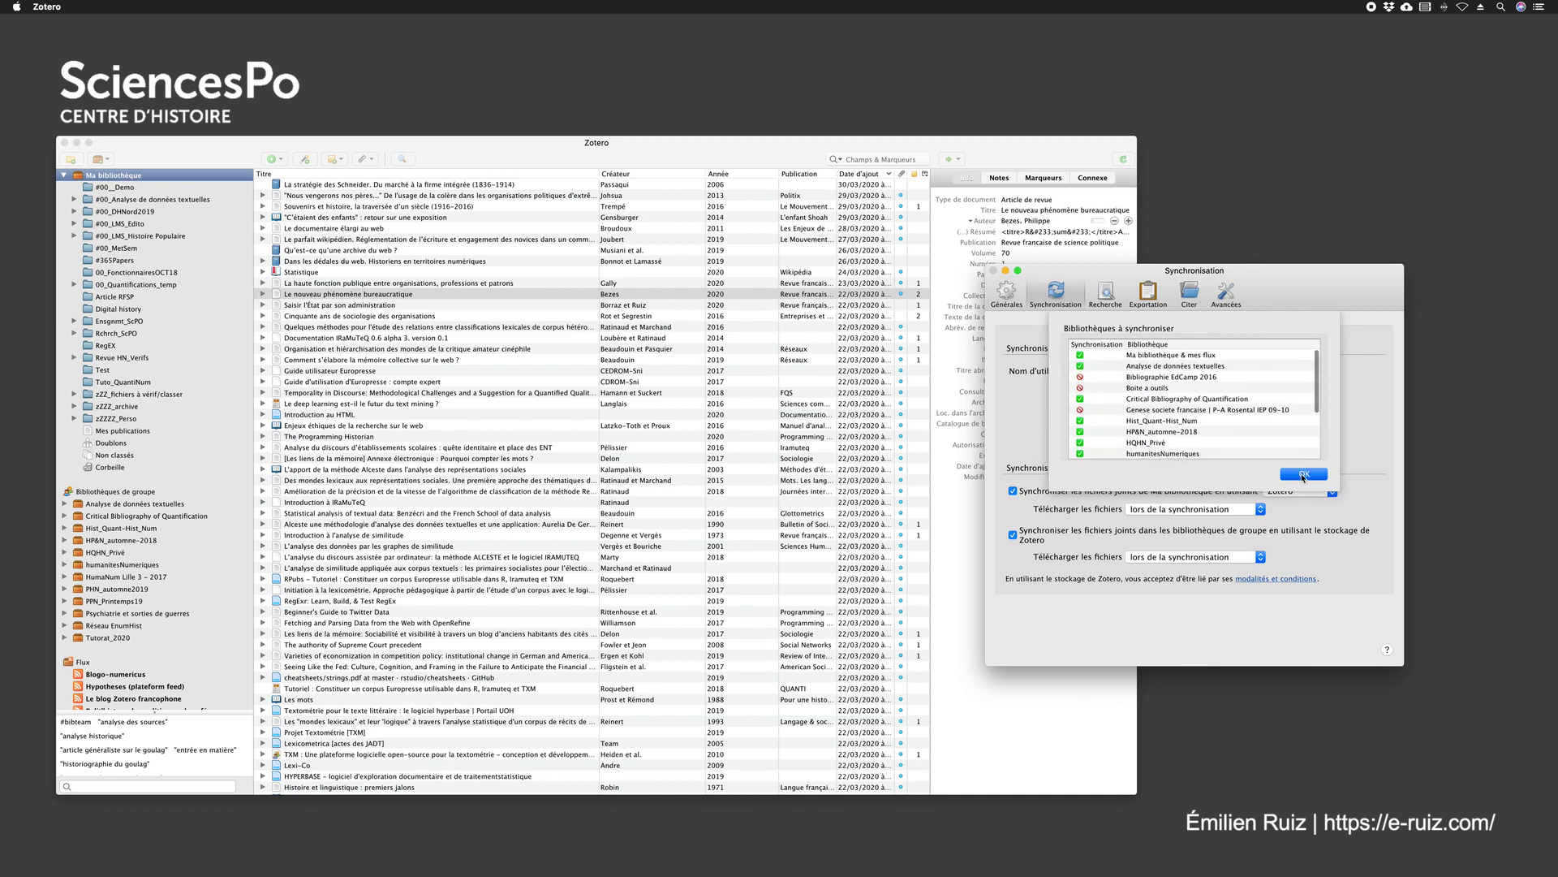
left_click(1303, 473)
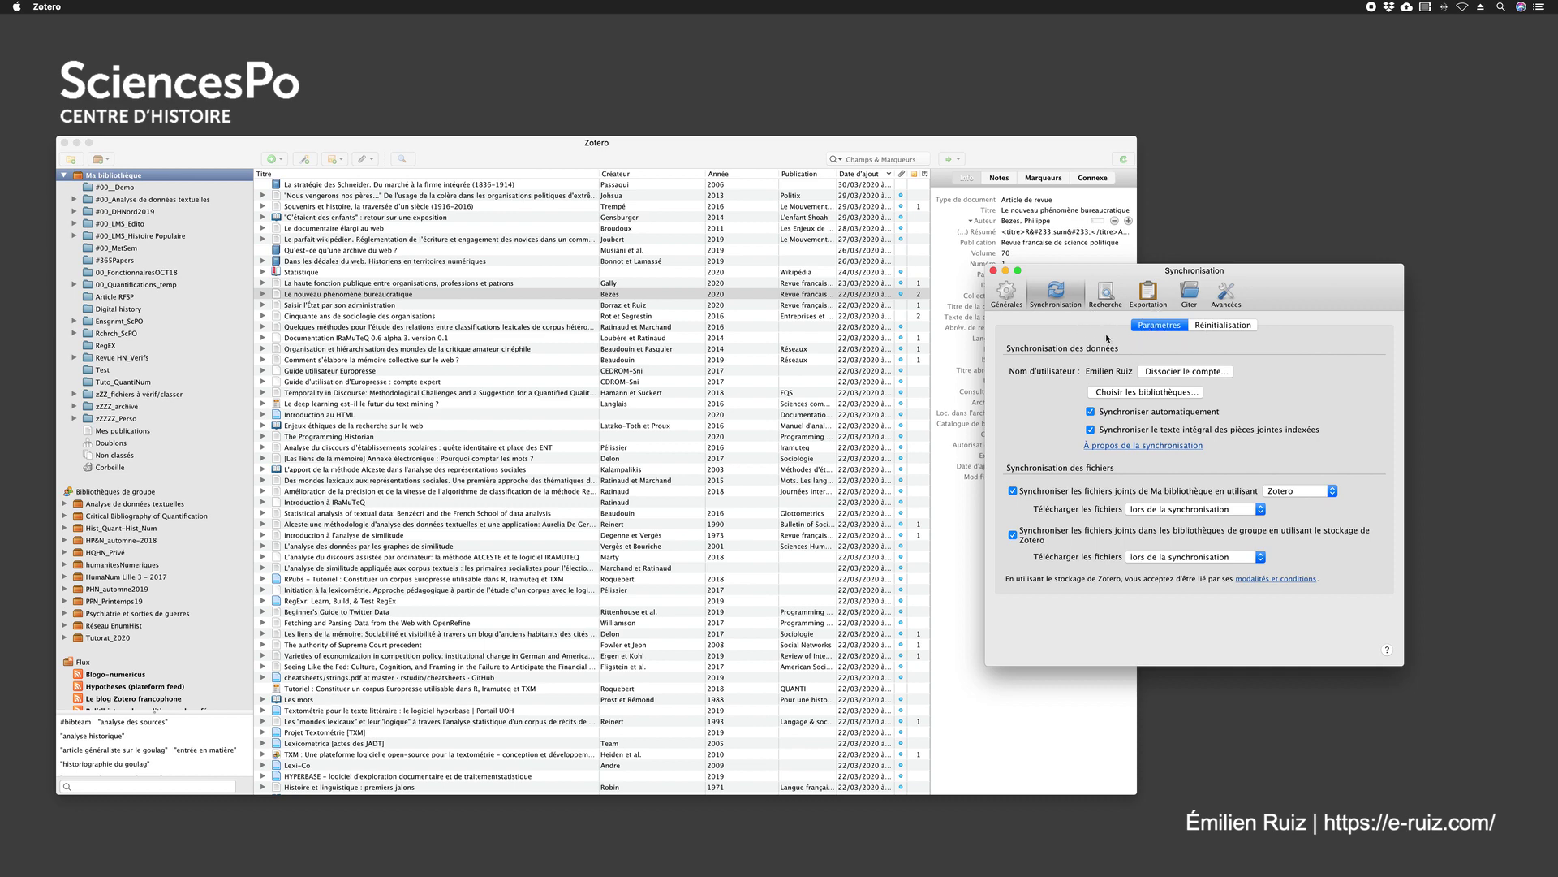
Step: View the synchronization reset options and the choice of library they apply to
left_click(1225, 326)
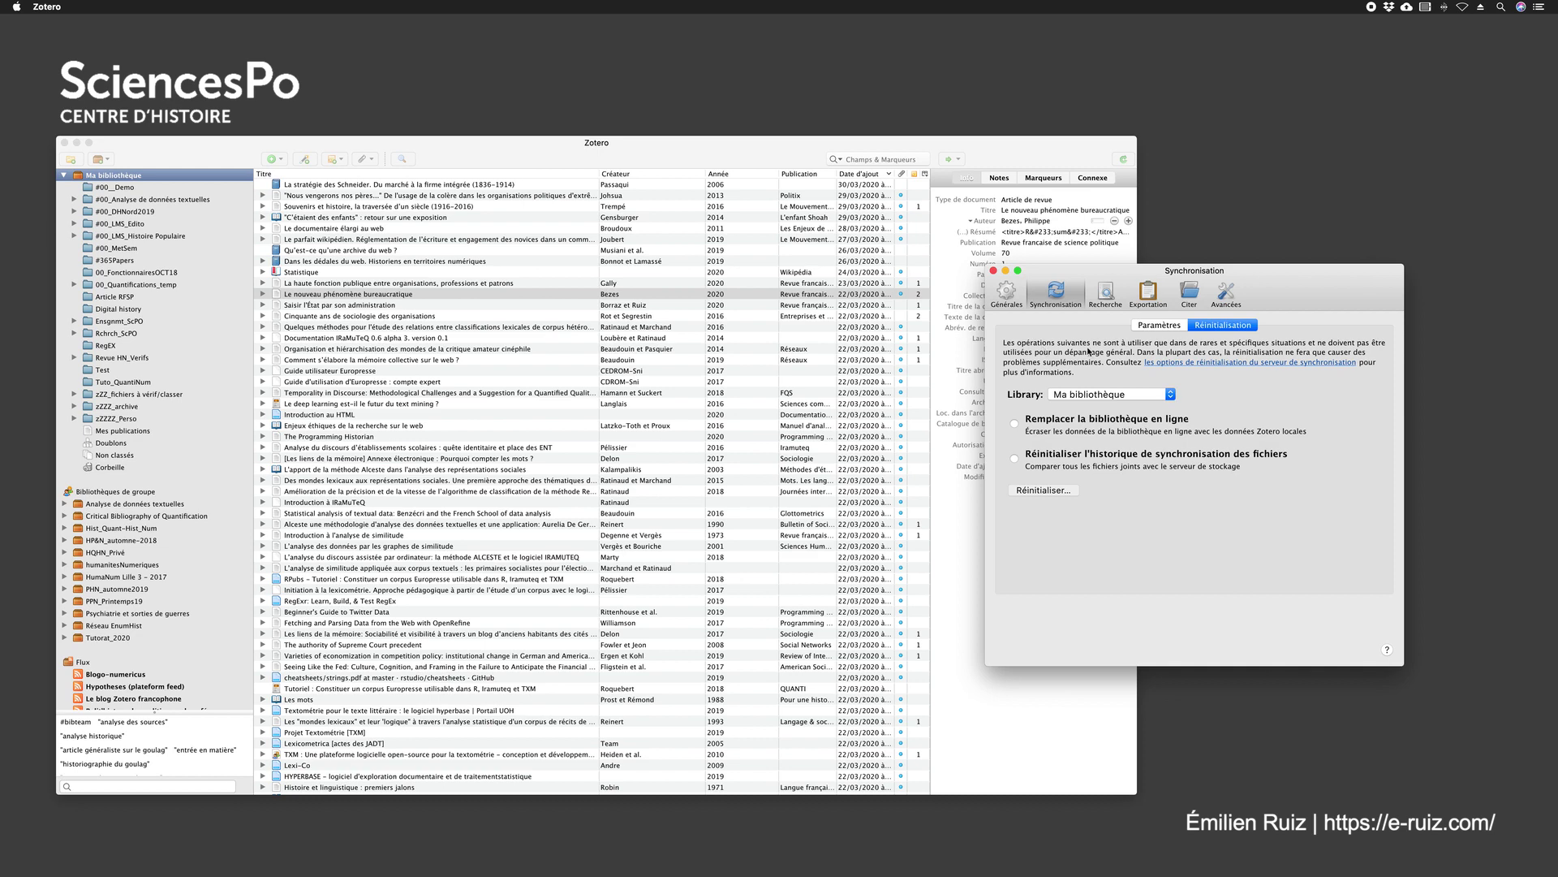
left_click(1078, 395)
left_click(1078, 396)
Step: View the full-text search indexing preferences and the export preferences with their quick copy options
left_click(1108, 294)
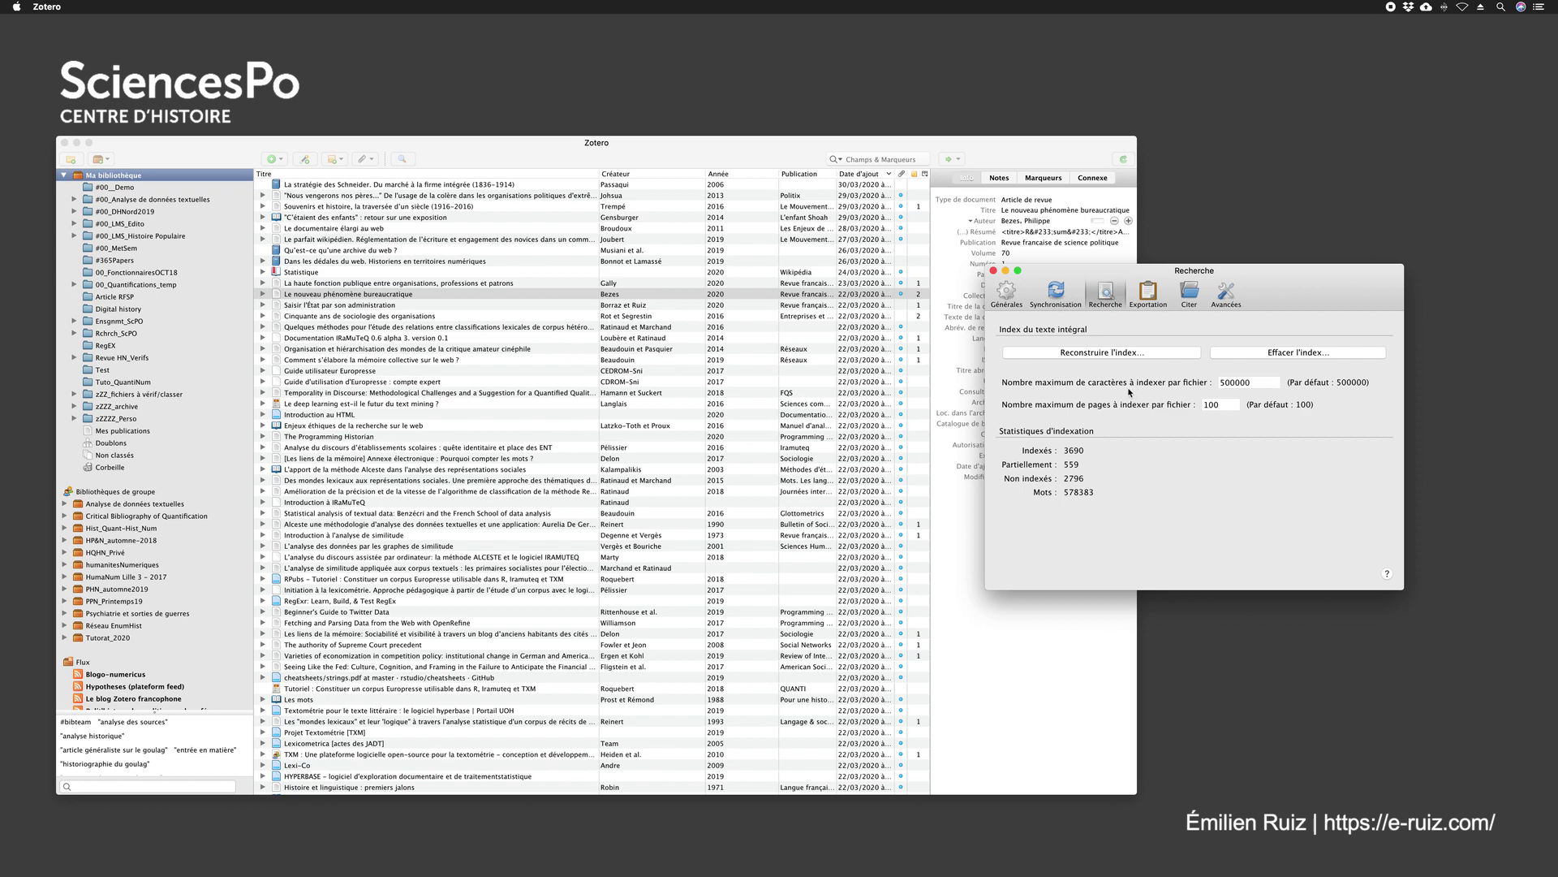
left_click(1147, 294)
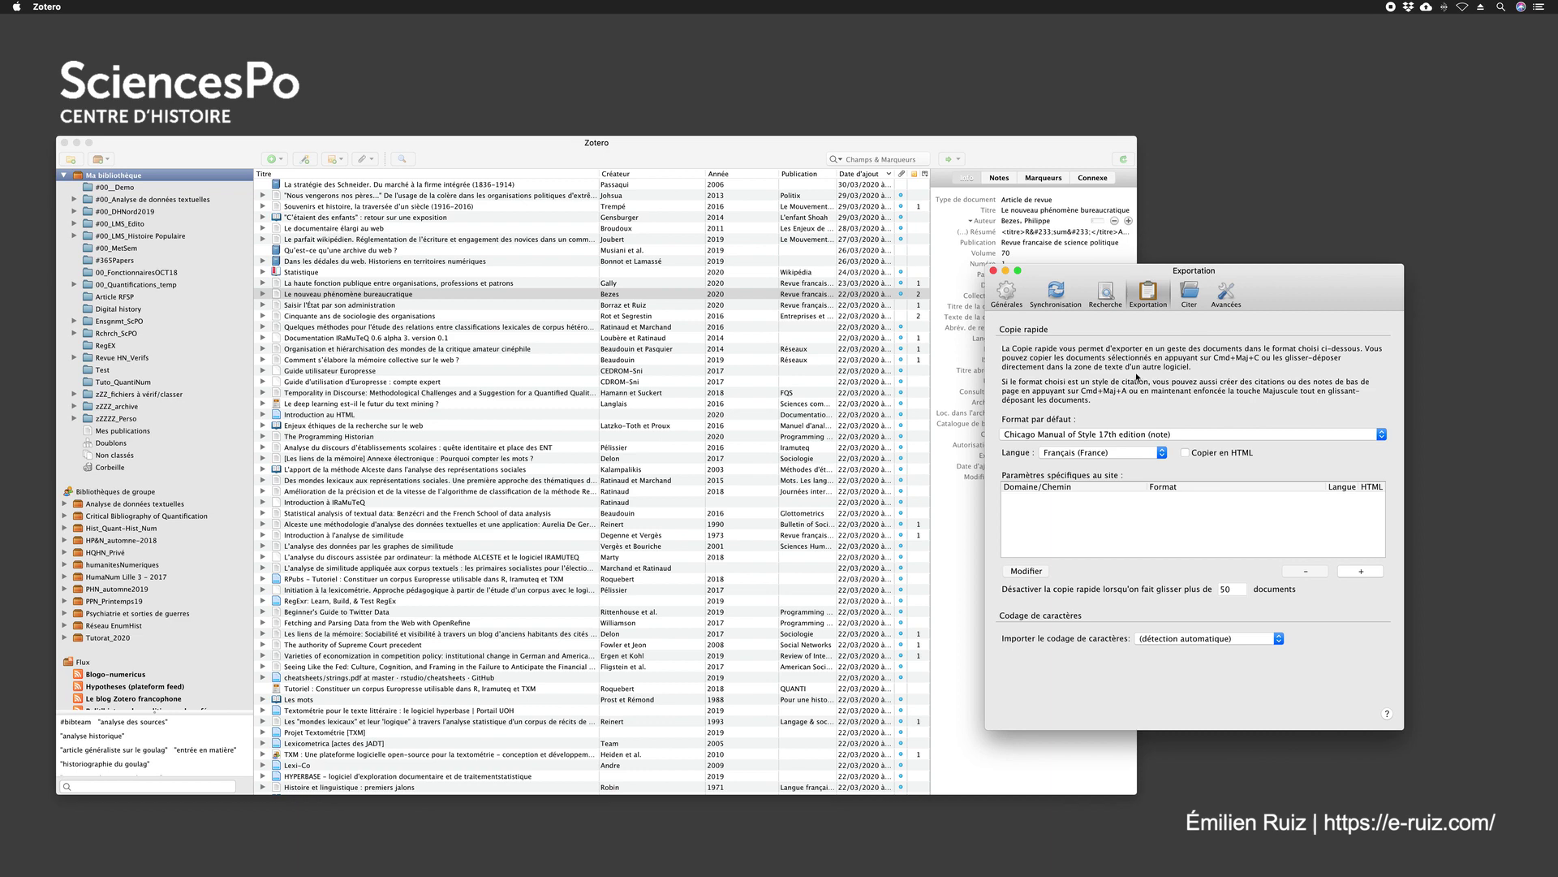
Step: Browse the installed citation styles, select "American Medical Association", and view the word processor add-in settings
left_click(1187, 296)
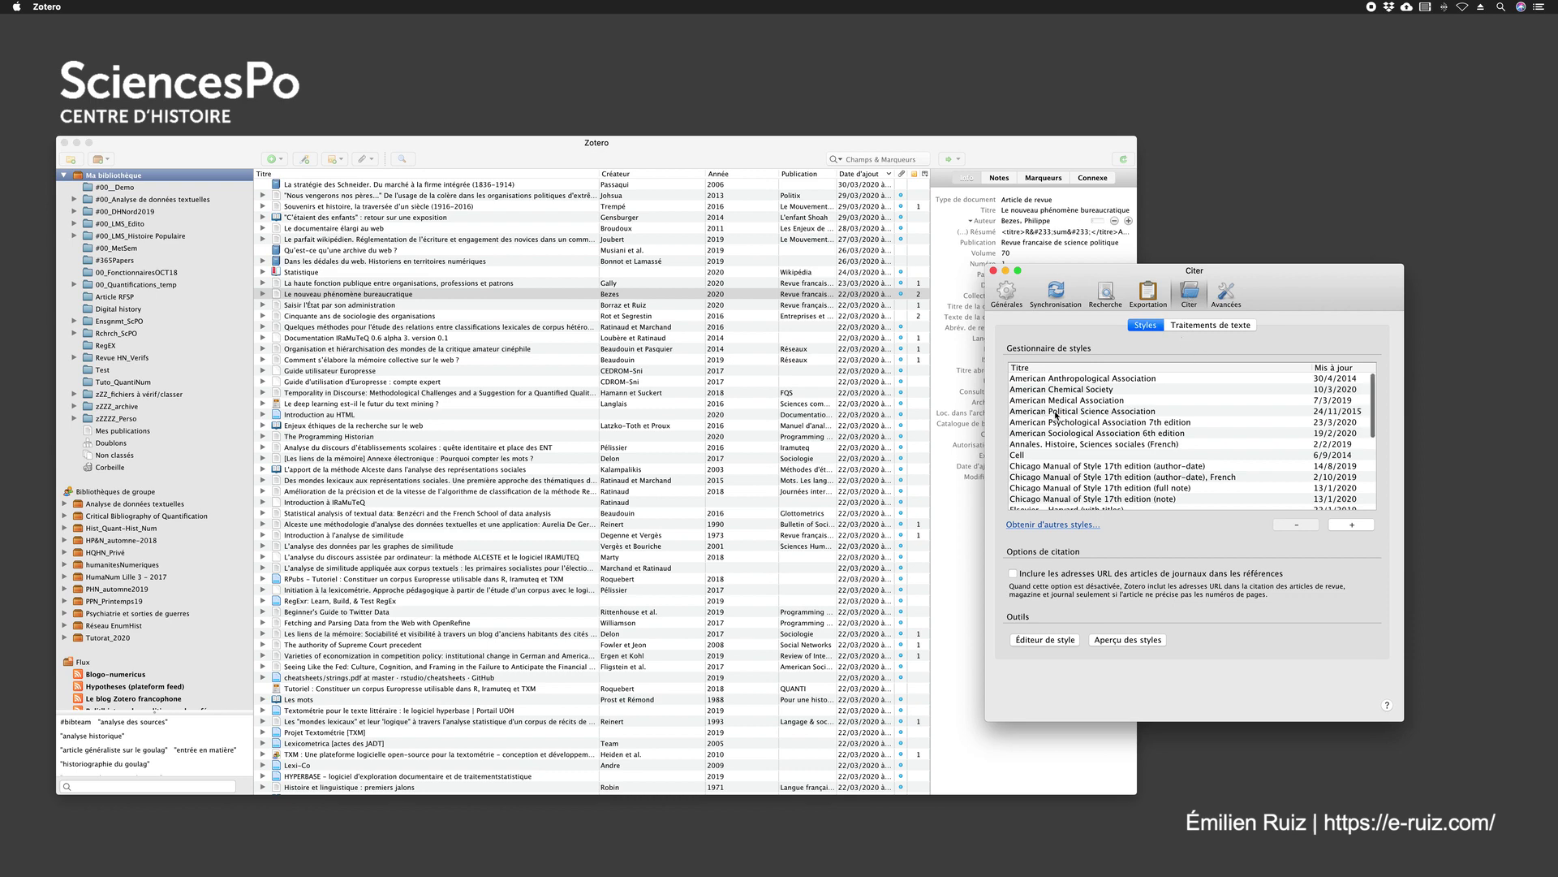
scroll(1139, 424, "down", 1)
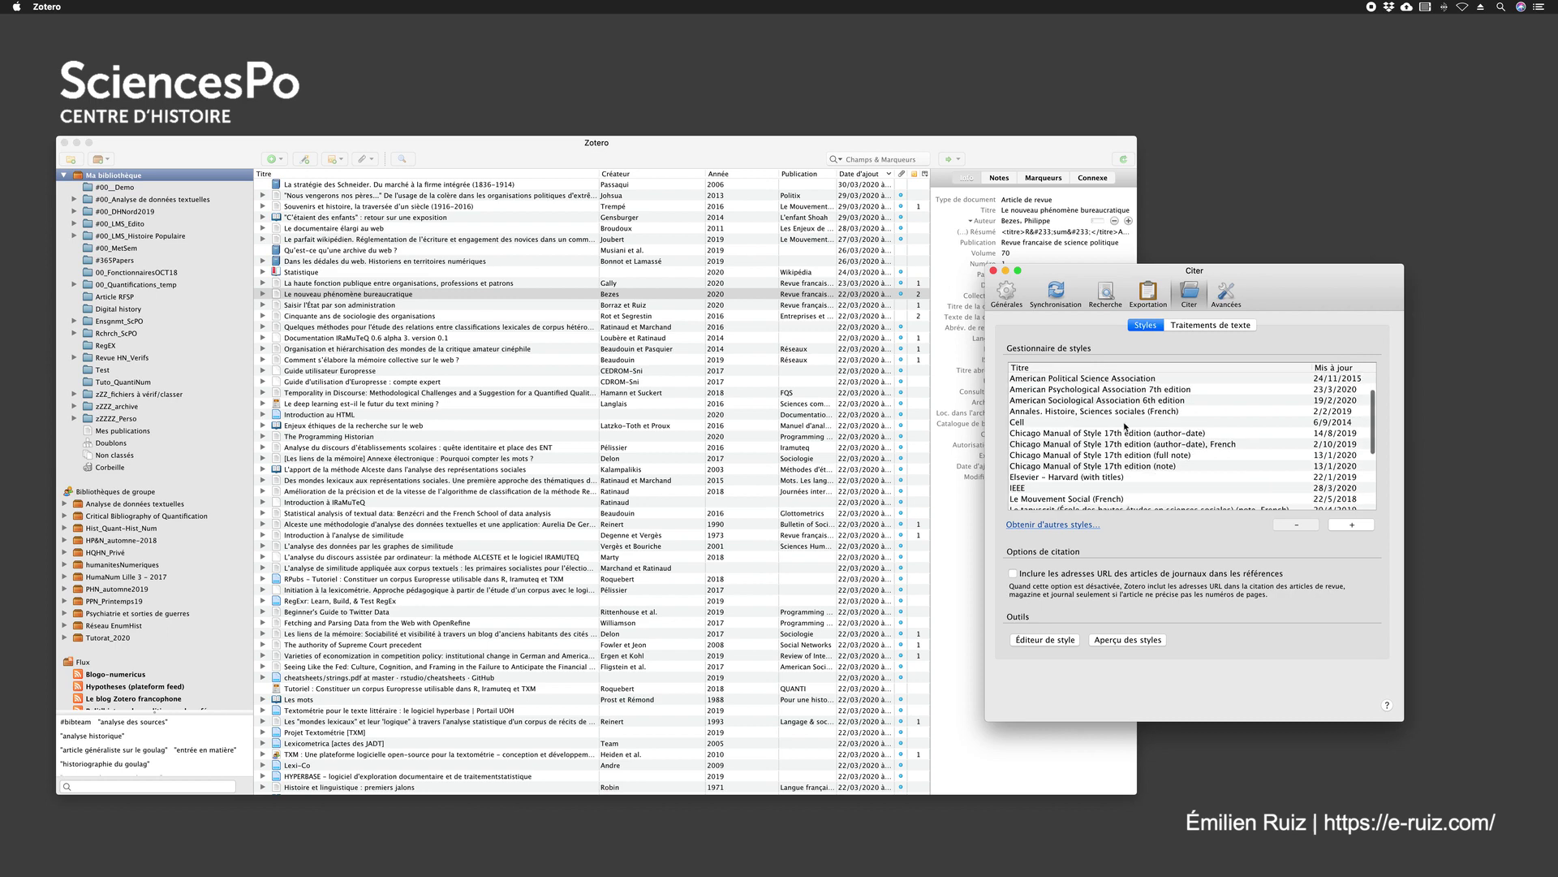
scroll(1125, 426, "up", 1)
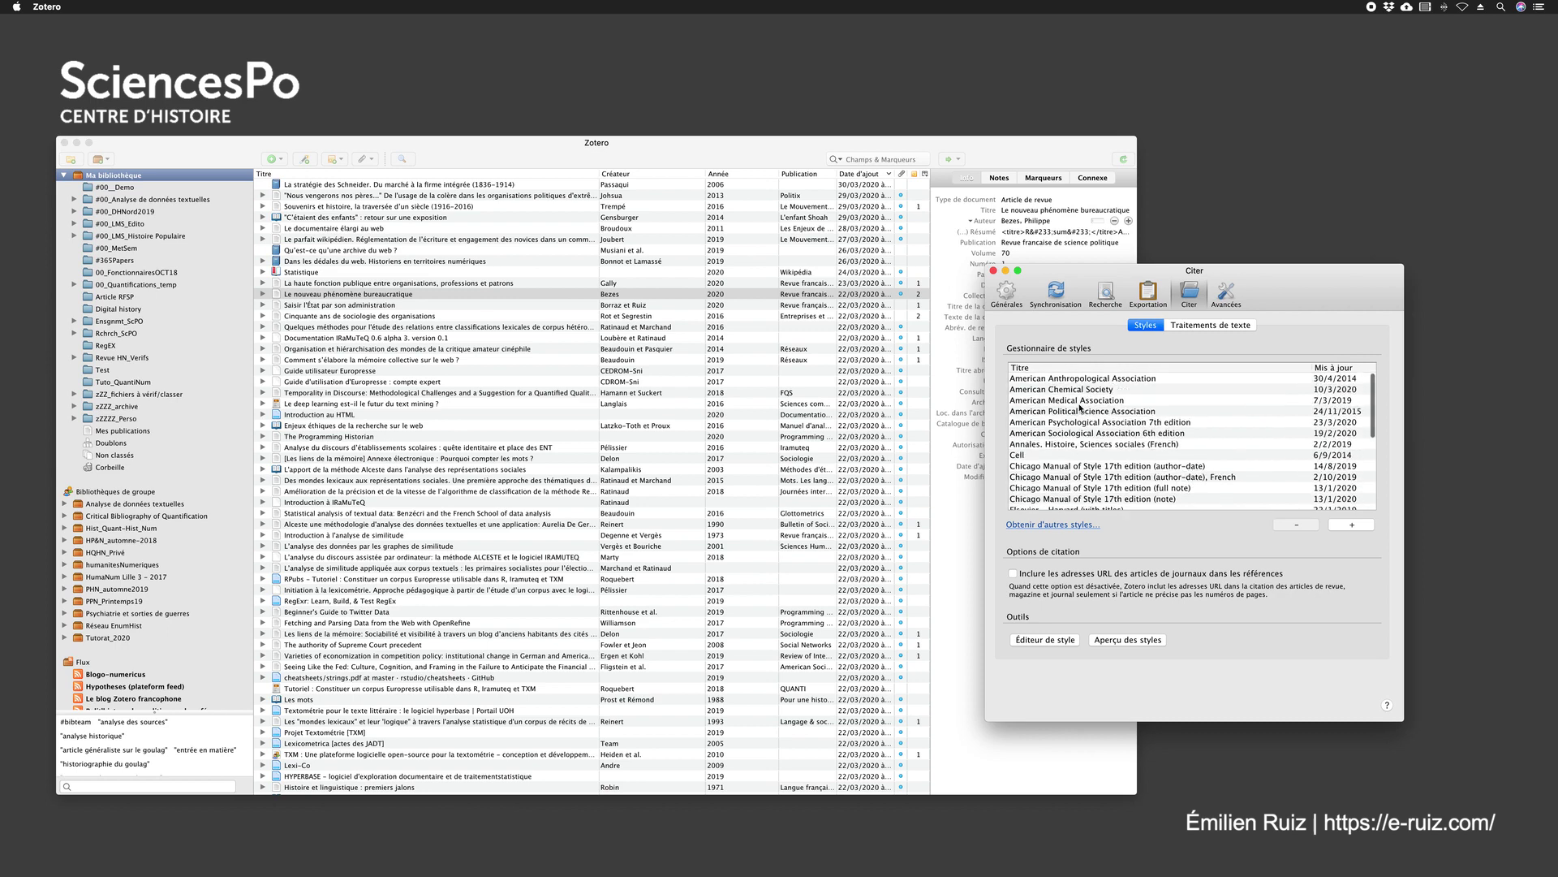
left_click(1059, 401)
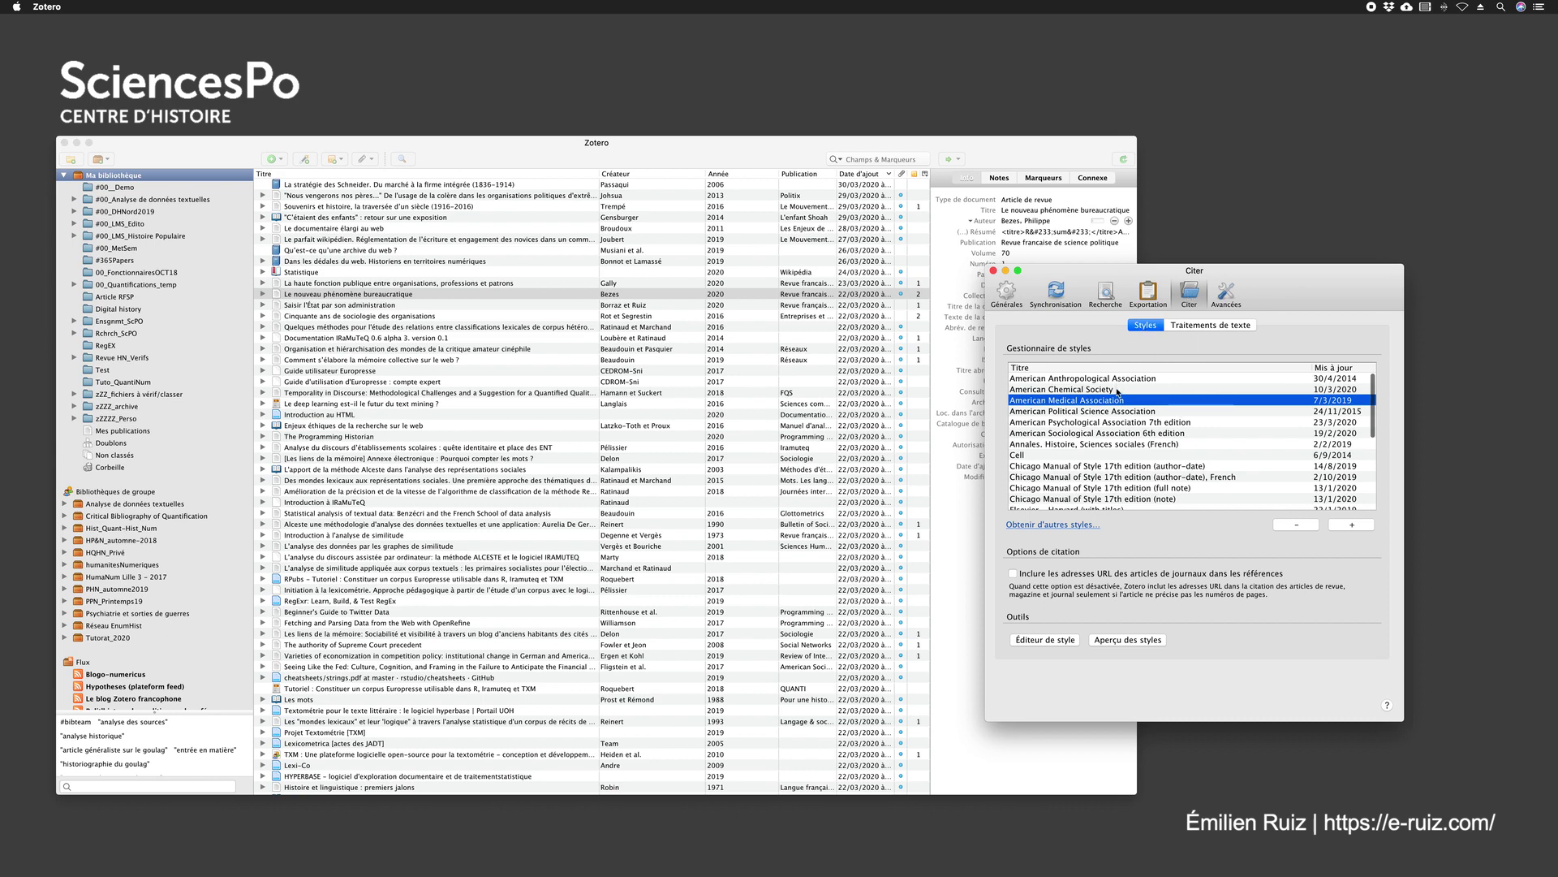
left_click(1189, 326)
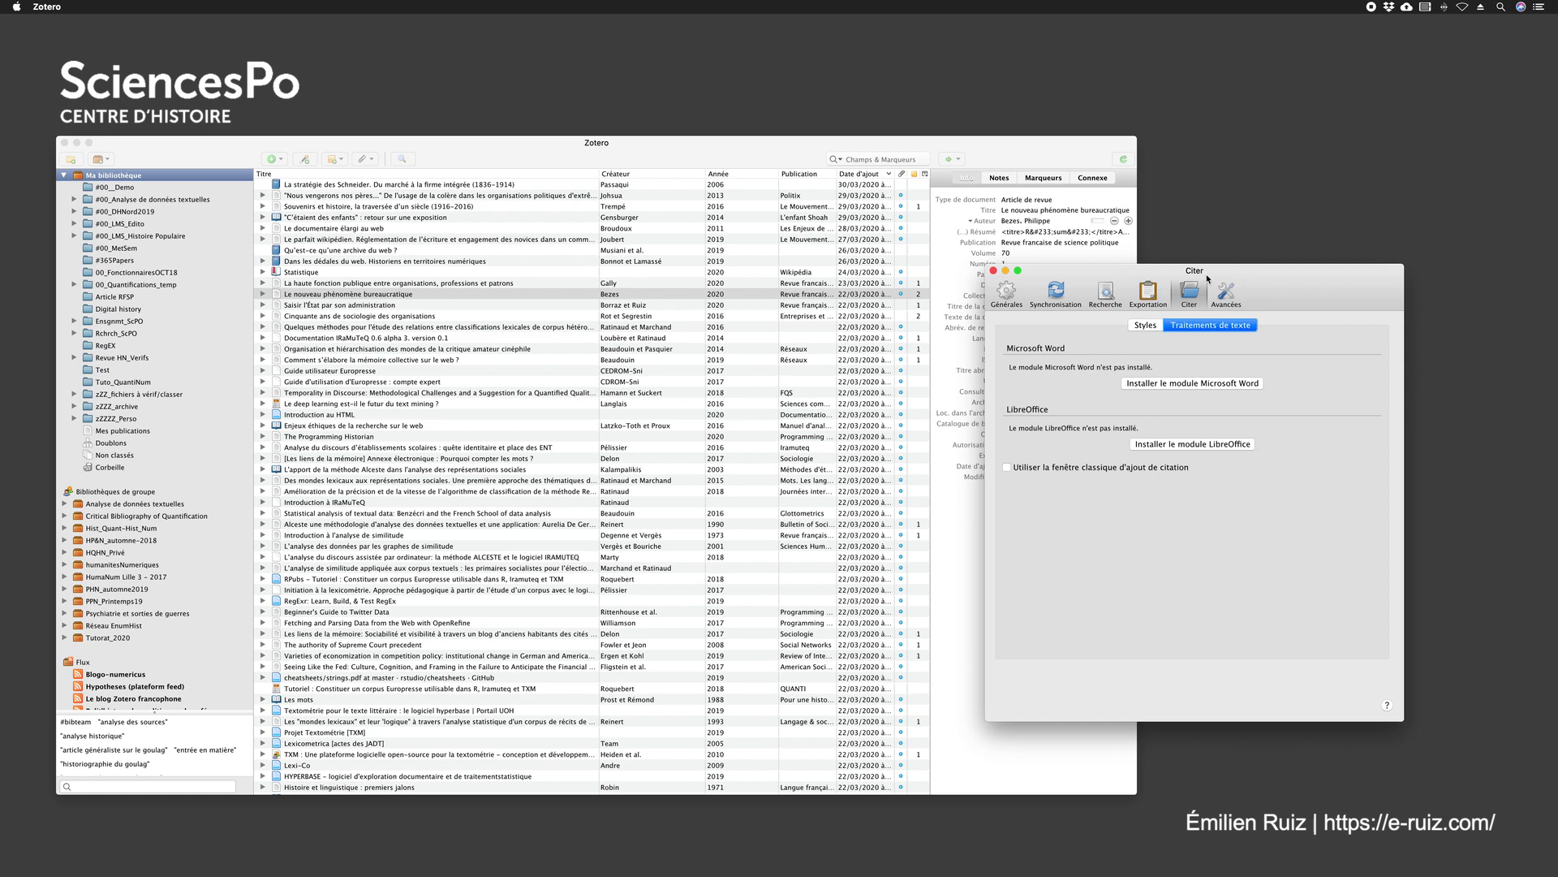
Step: Return to the citation styles from the advanced preferences and select "Vingtième Siècle. Revue d'histoire (French)"
left_click(1224, 296)
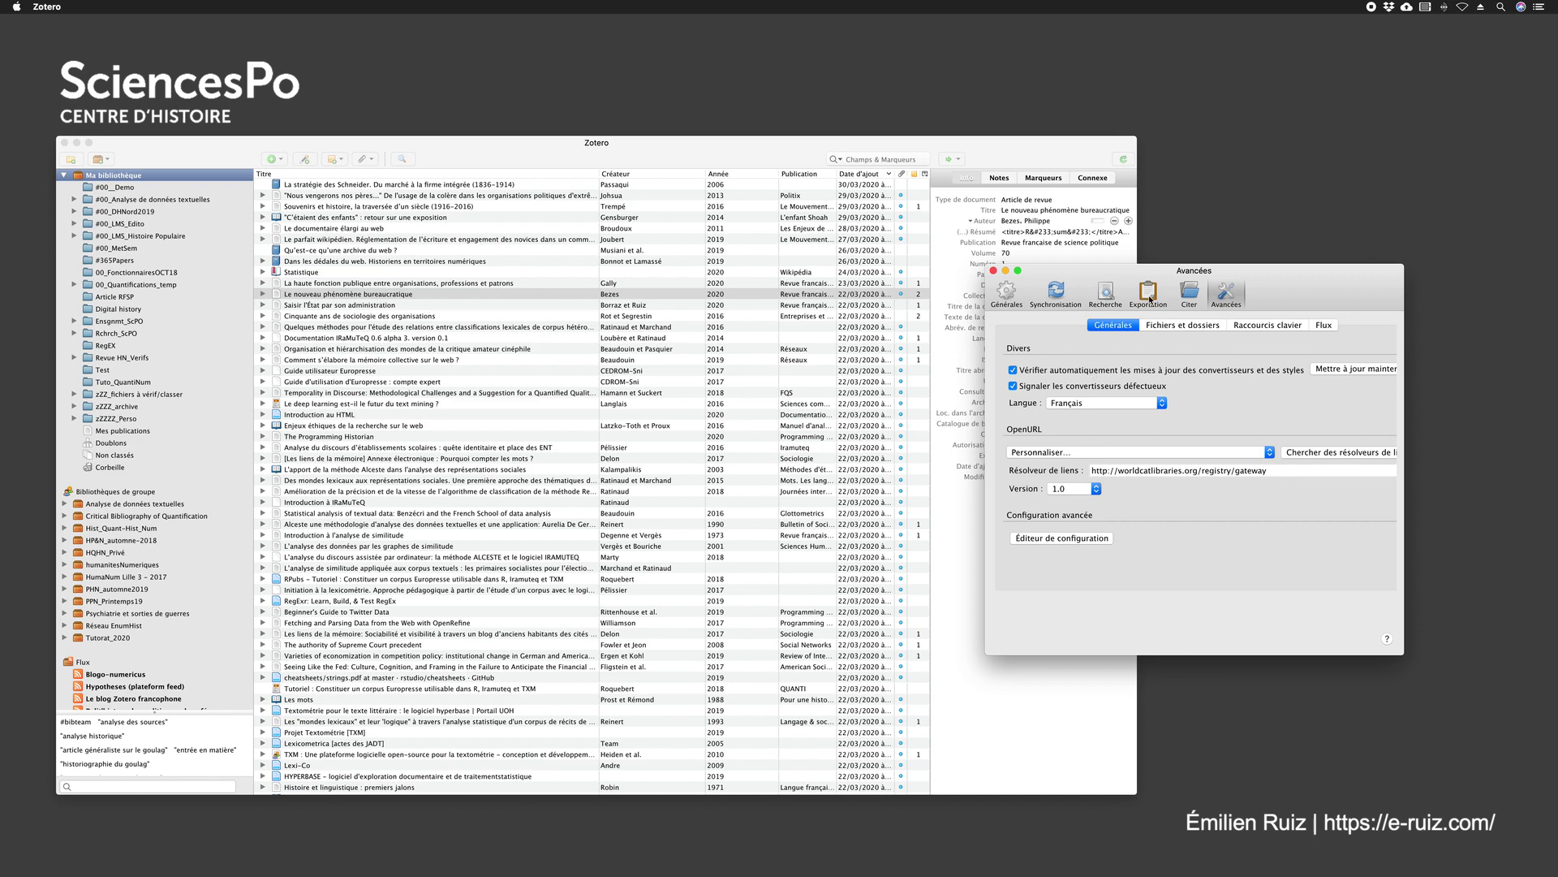
left_click(1182, 292)
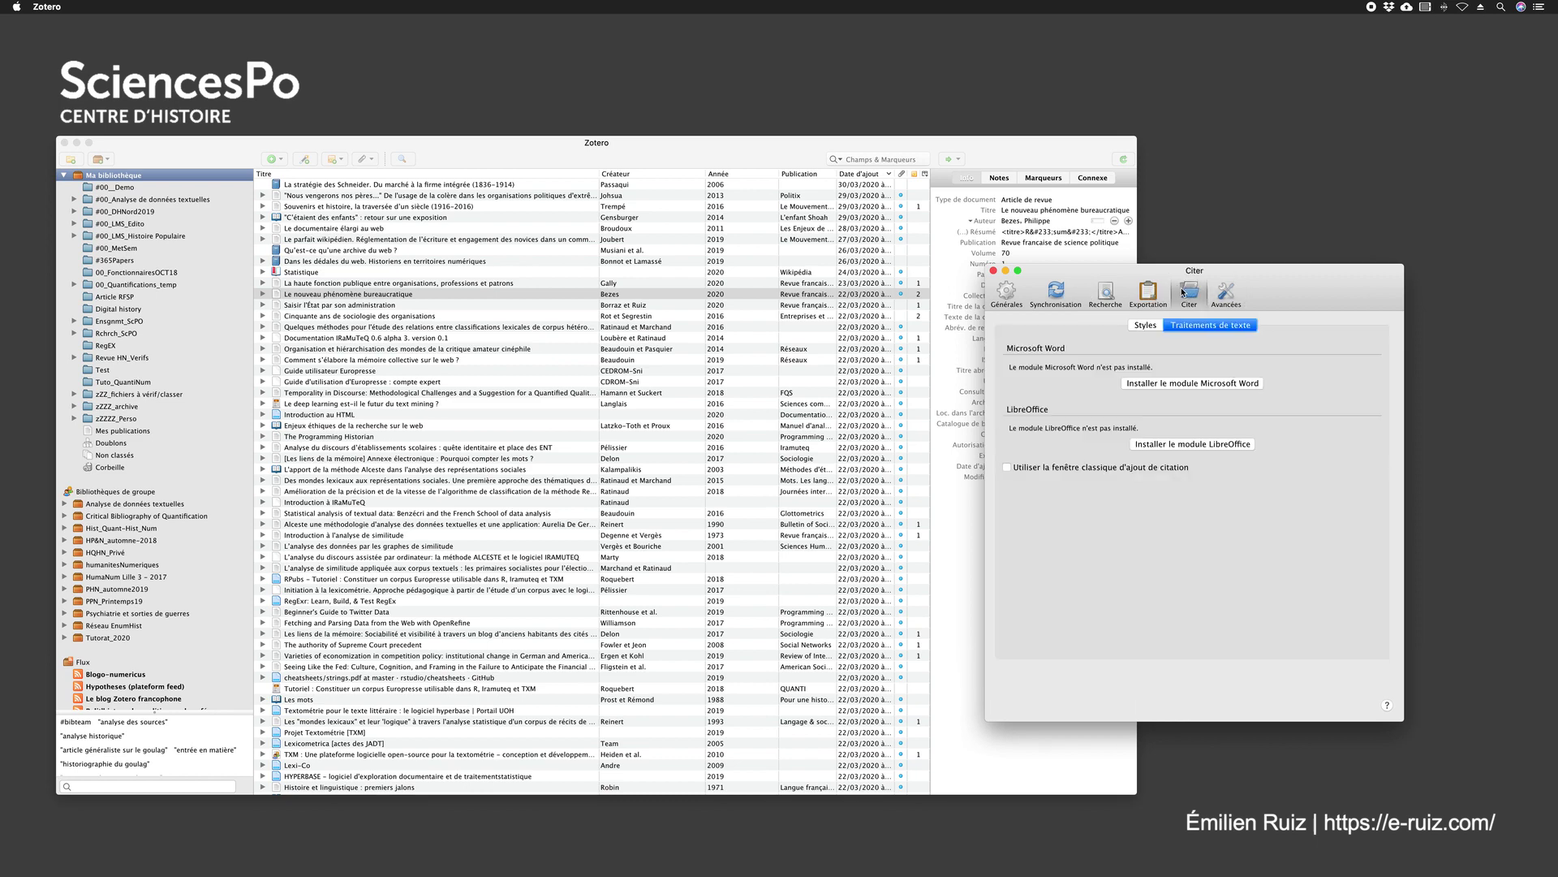
scroll(1093, 439, "down", 10)
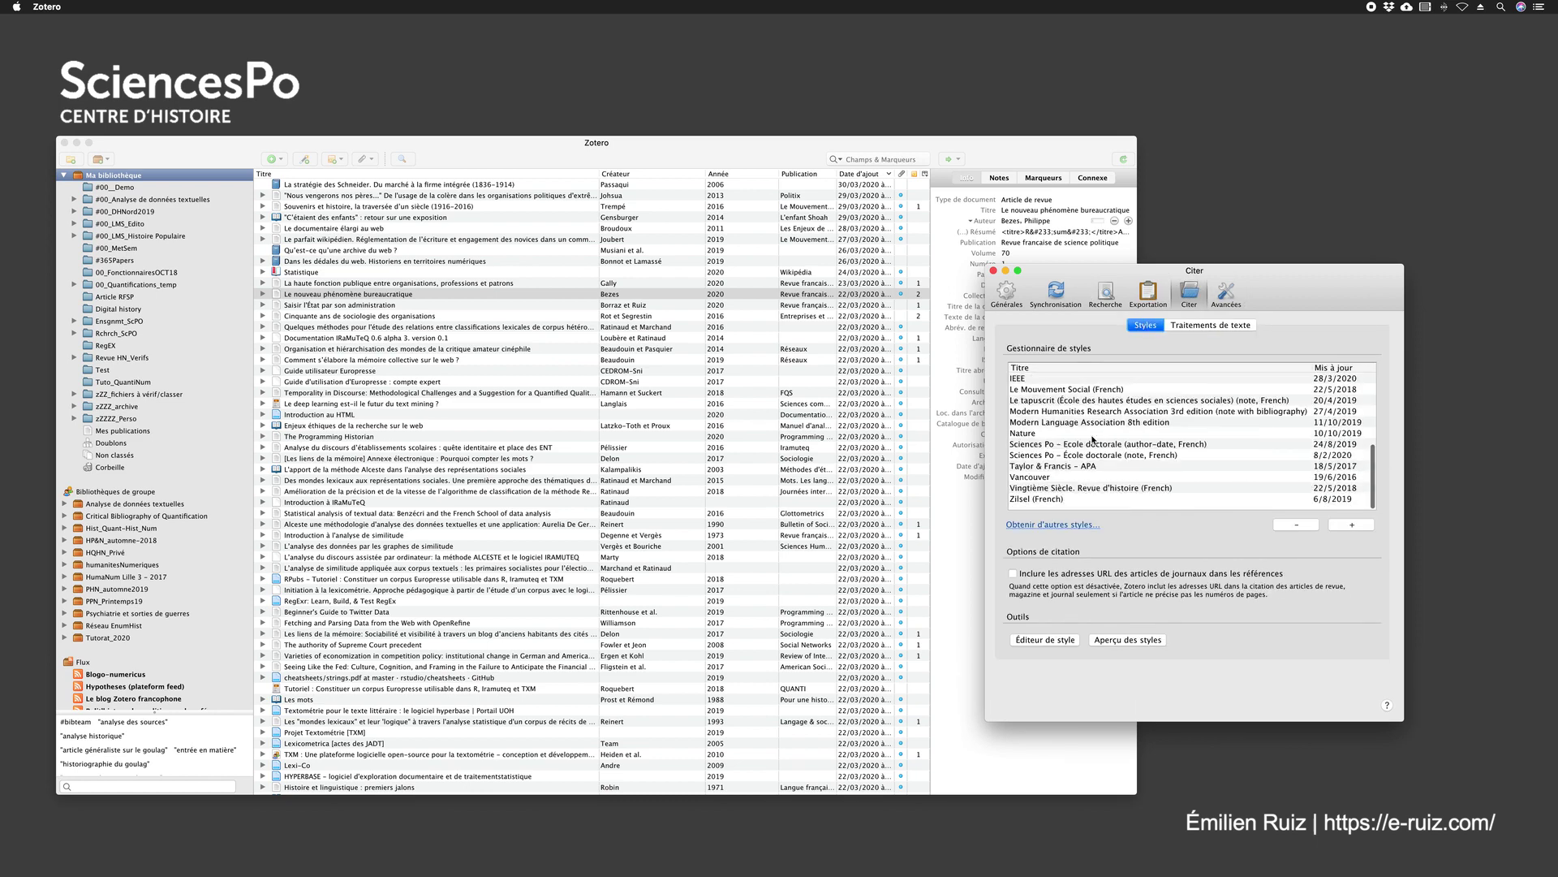
left_click(1042, 488)
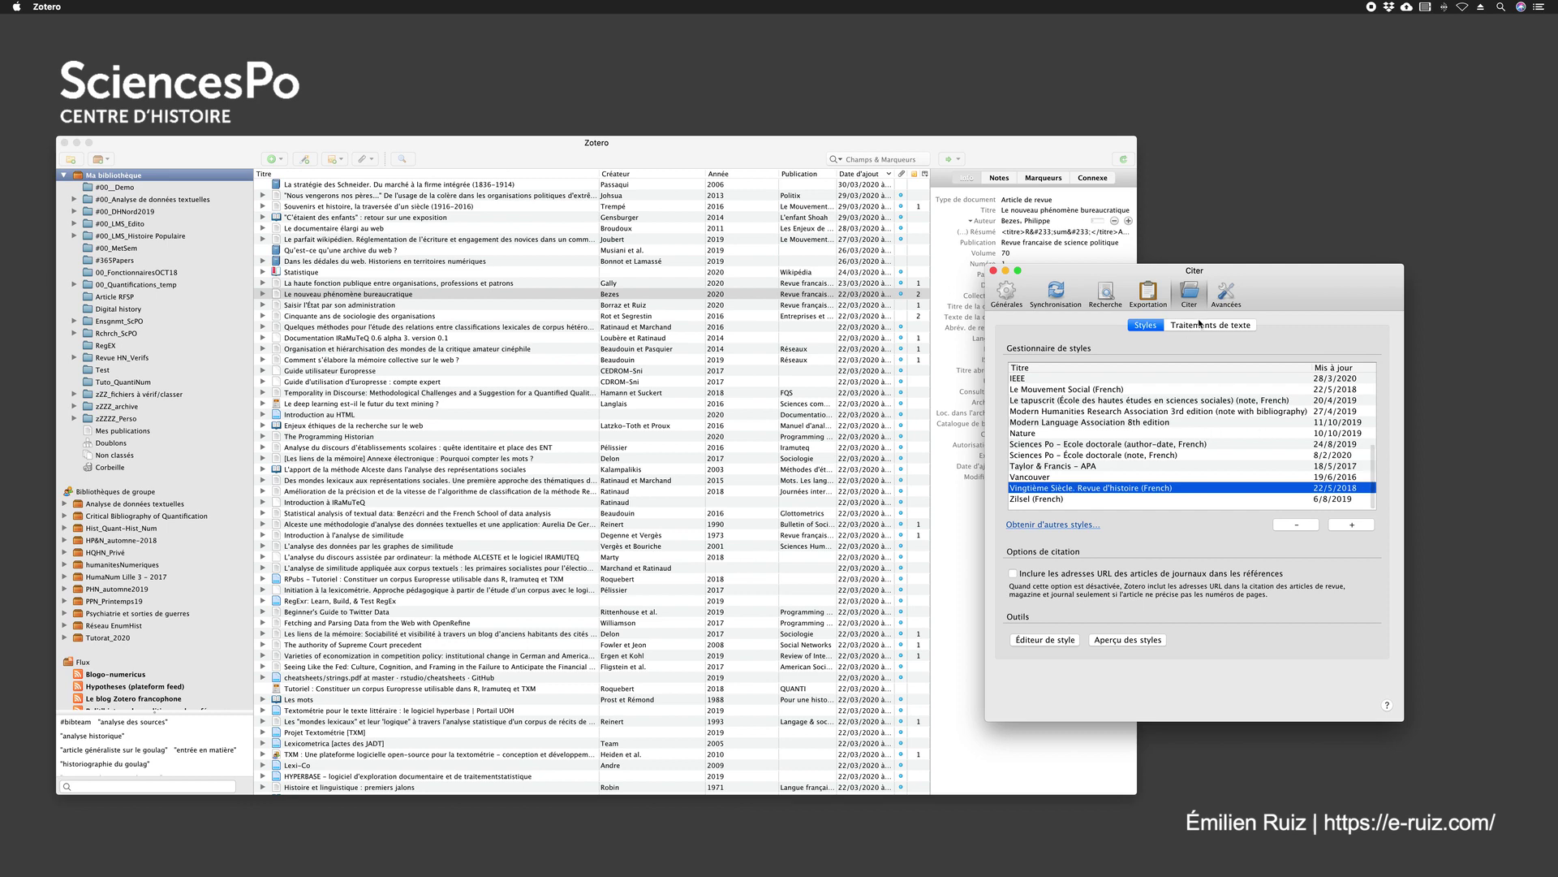
Step: Widen the preferences window to fit the advanced settings, and view the general, files and folders, and keyboard shortcut options
left_click(1225, 292)
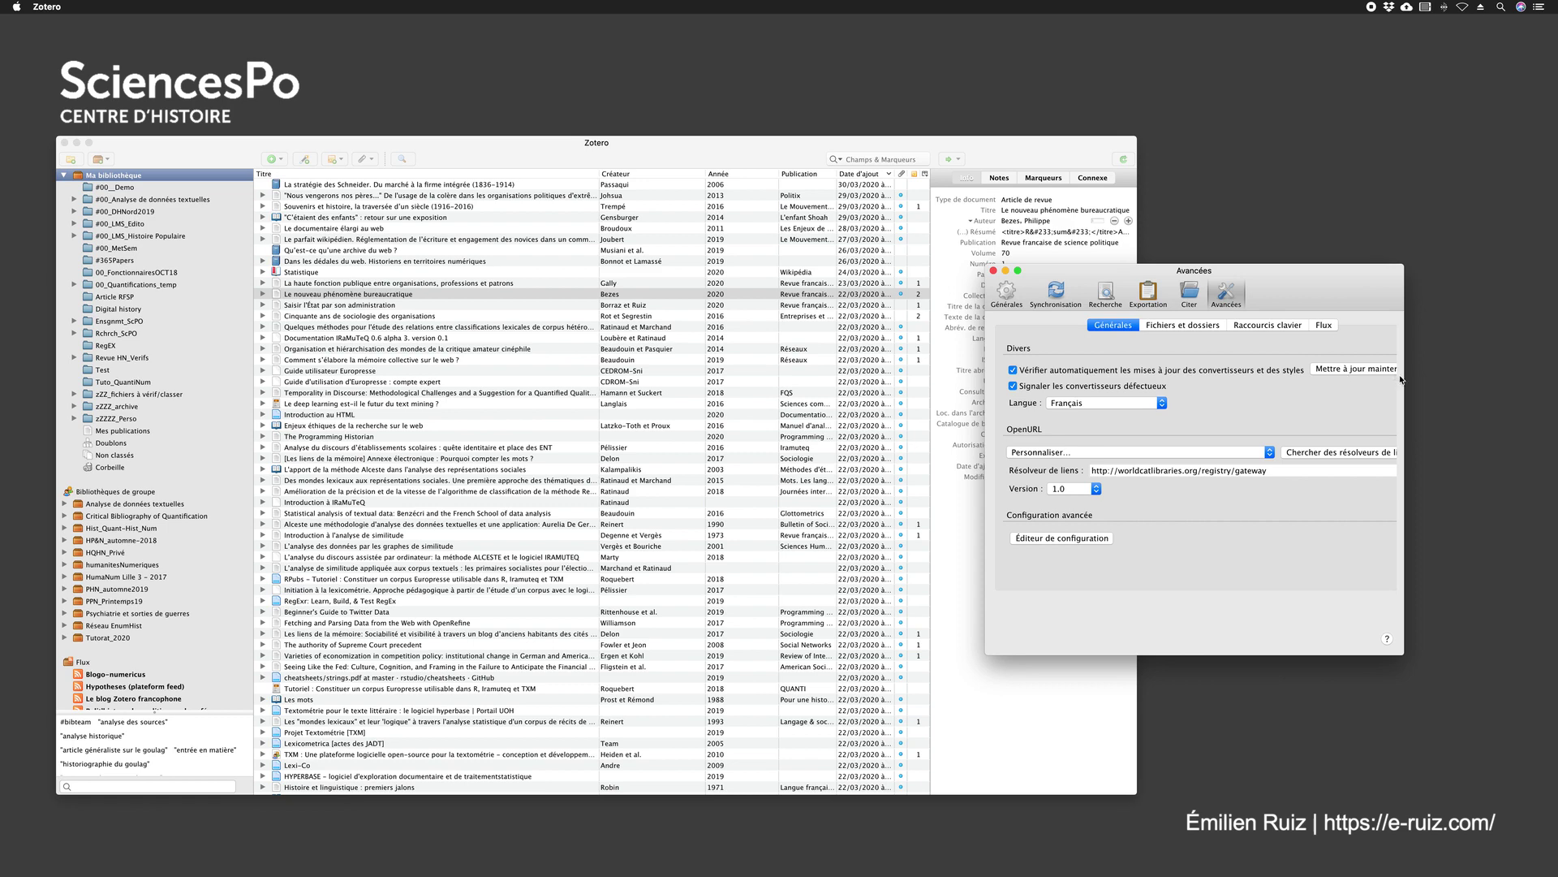
left_click_drag(1404, 378, 1449, 380)
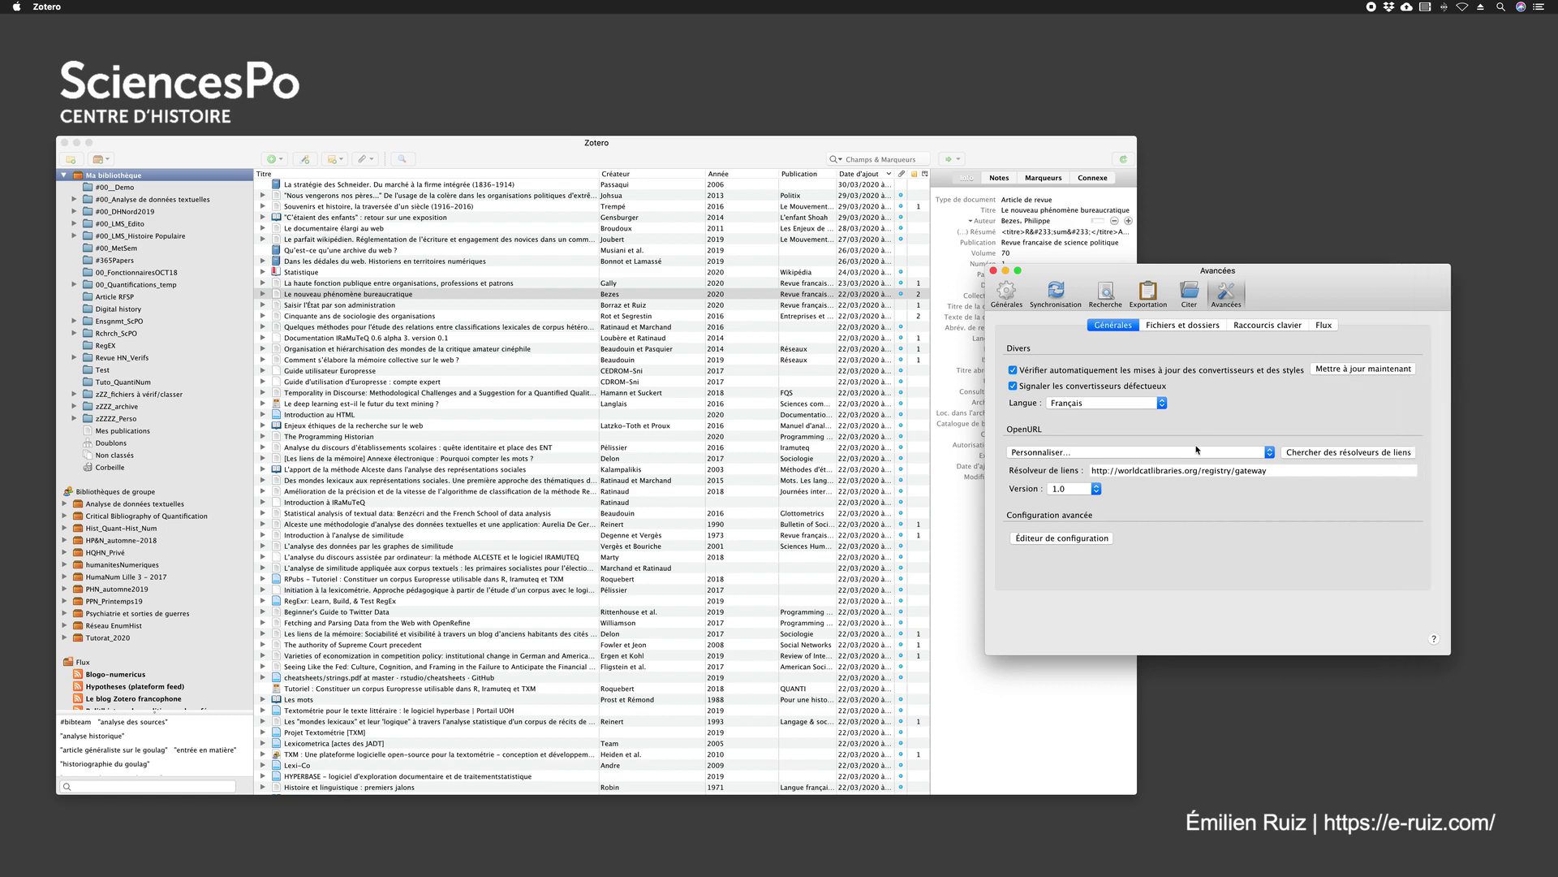
left_click(1165, 326)
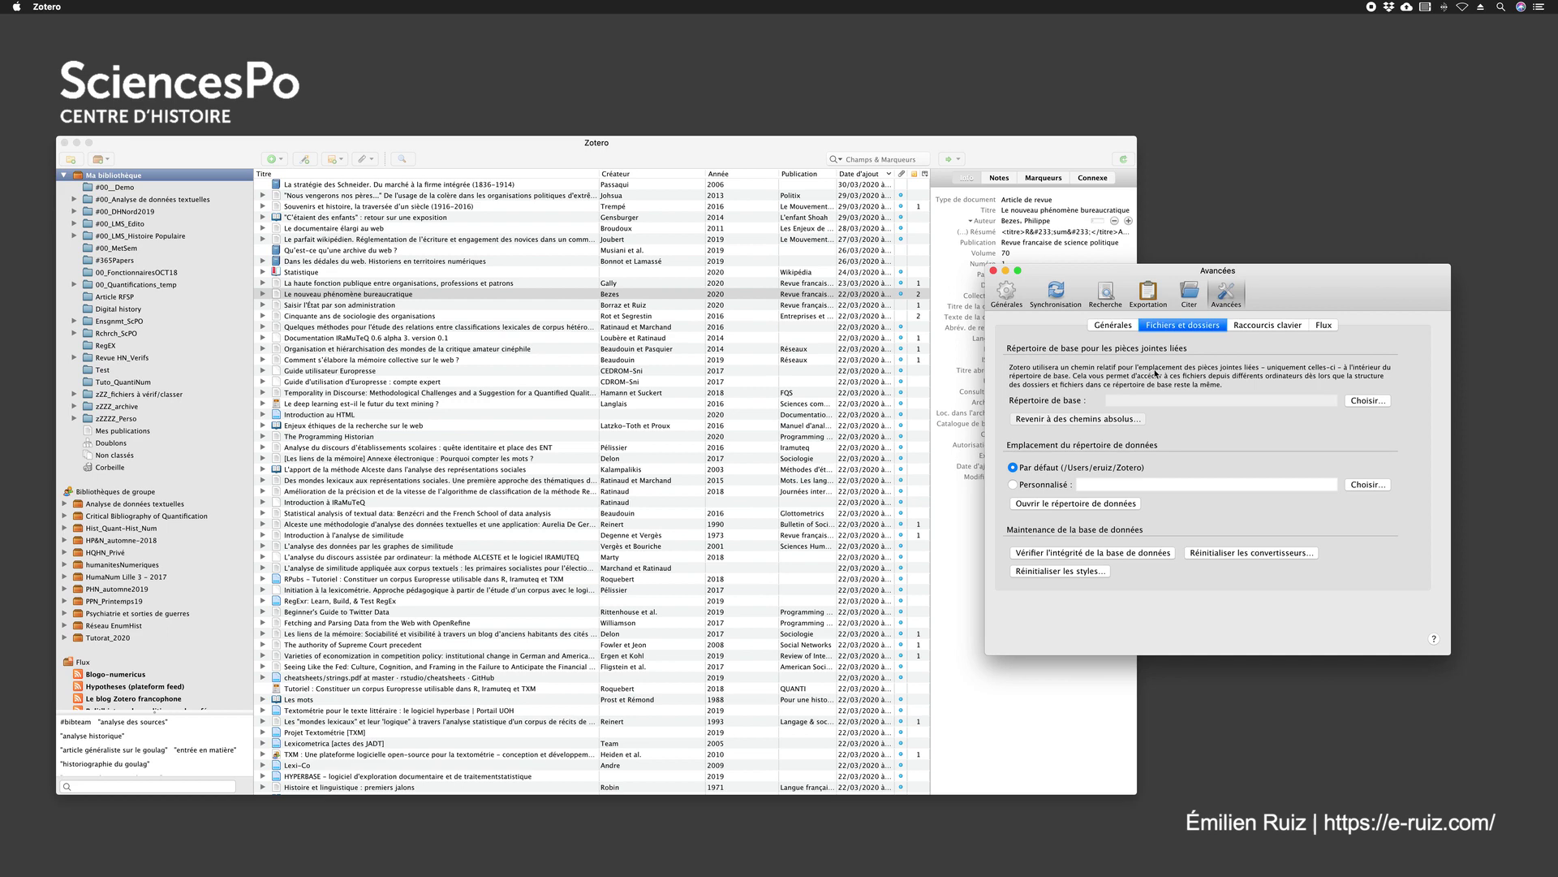
left_click(1263, 326)
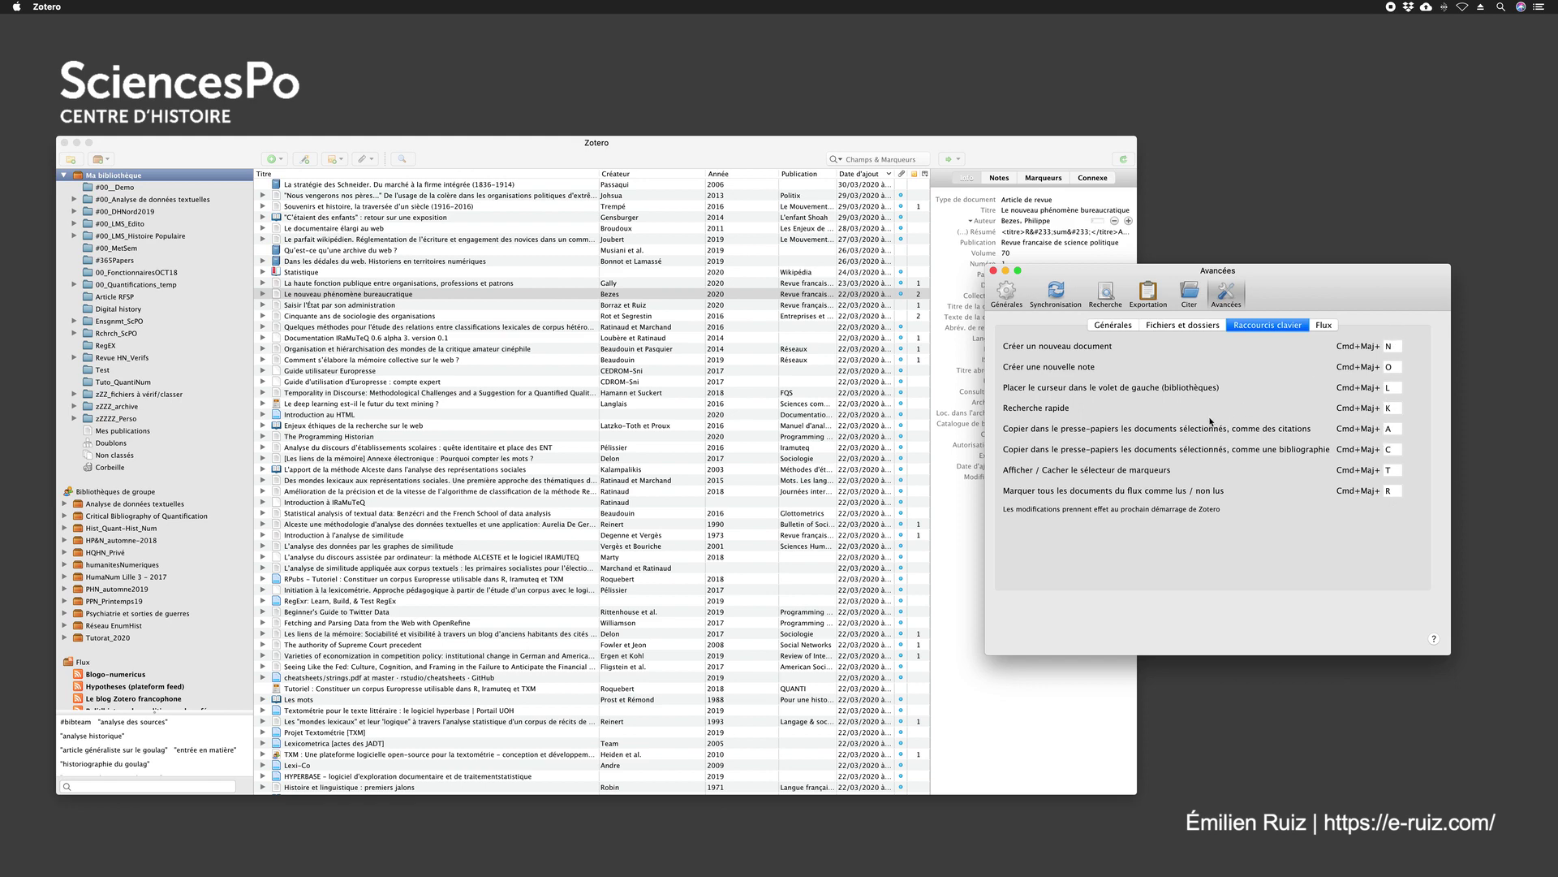
Step: View the advanced feed settings and bring the subscribed feeds into view in the main window's library list
left_click(1325, 324)
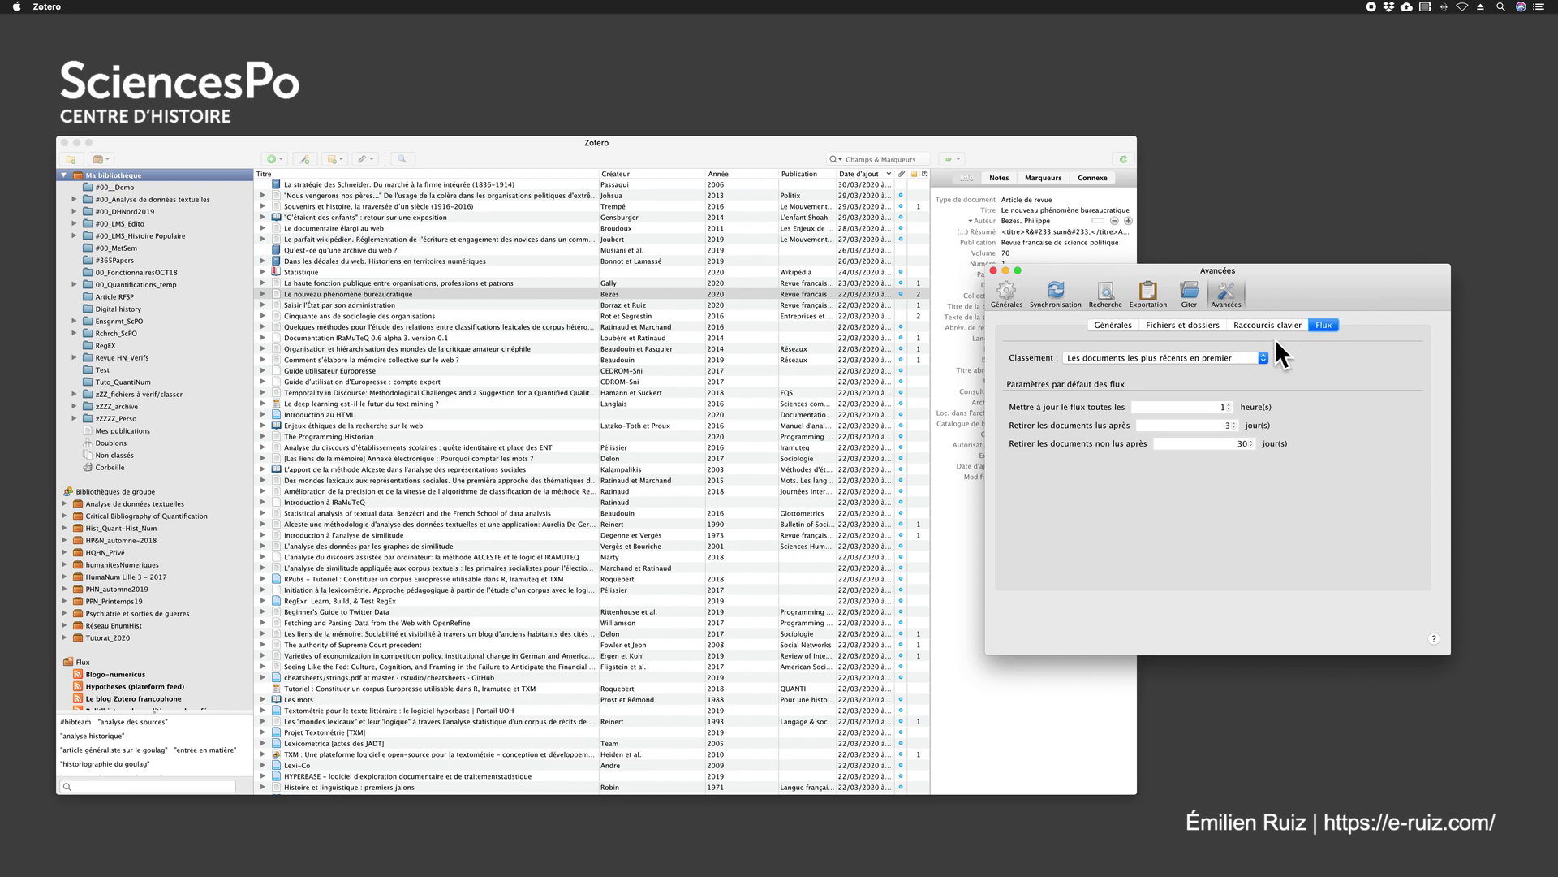
scroll(137, 518, "down", 1)
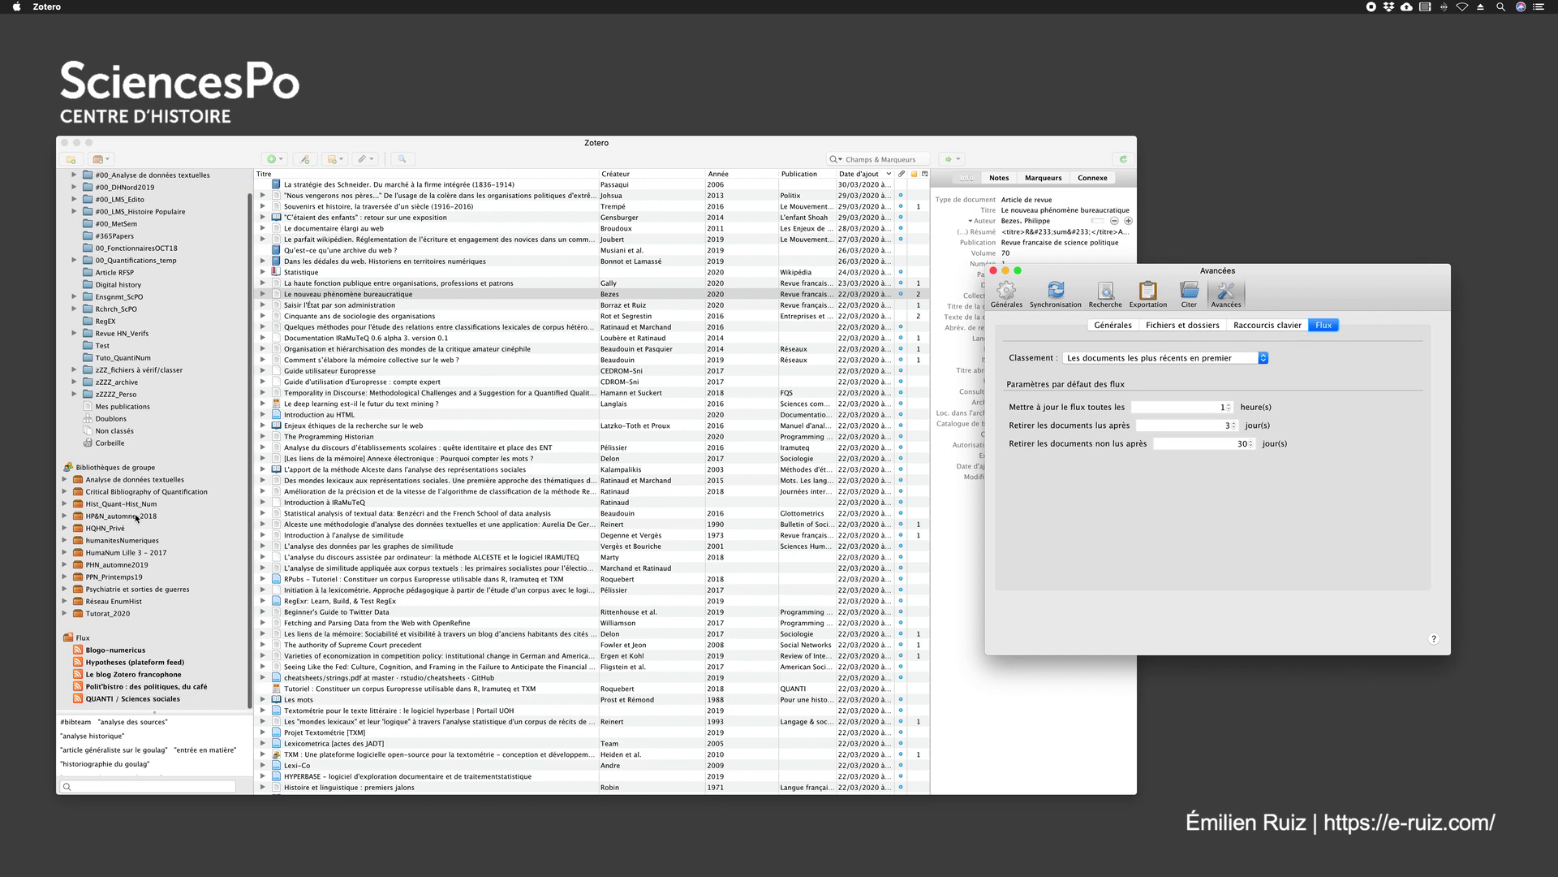
left_click(195, 162)
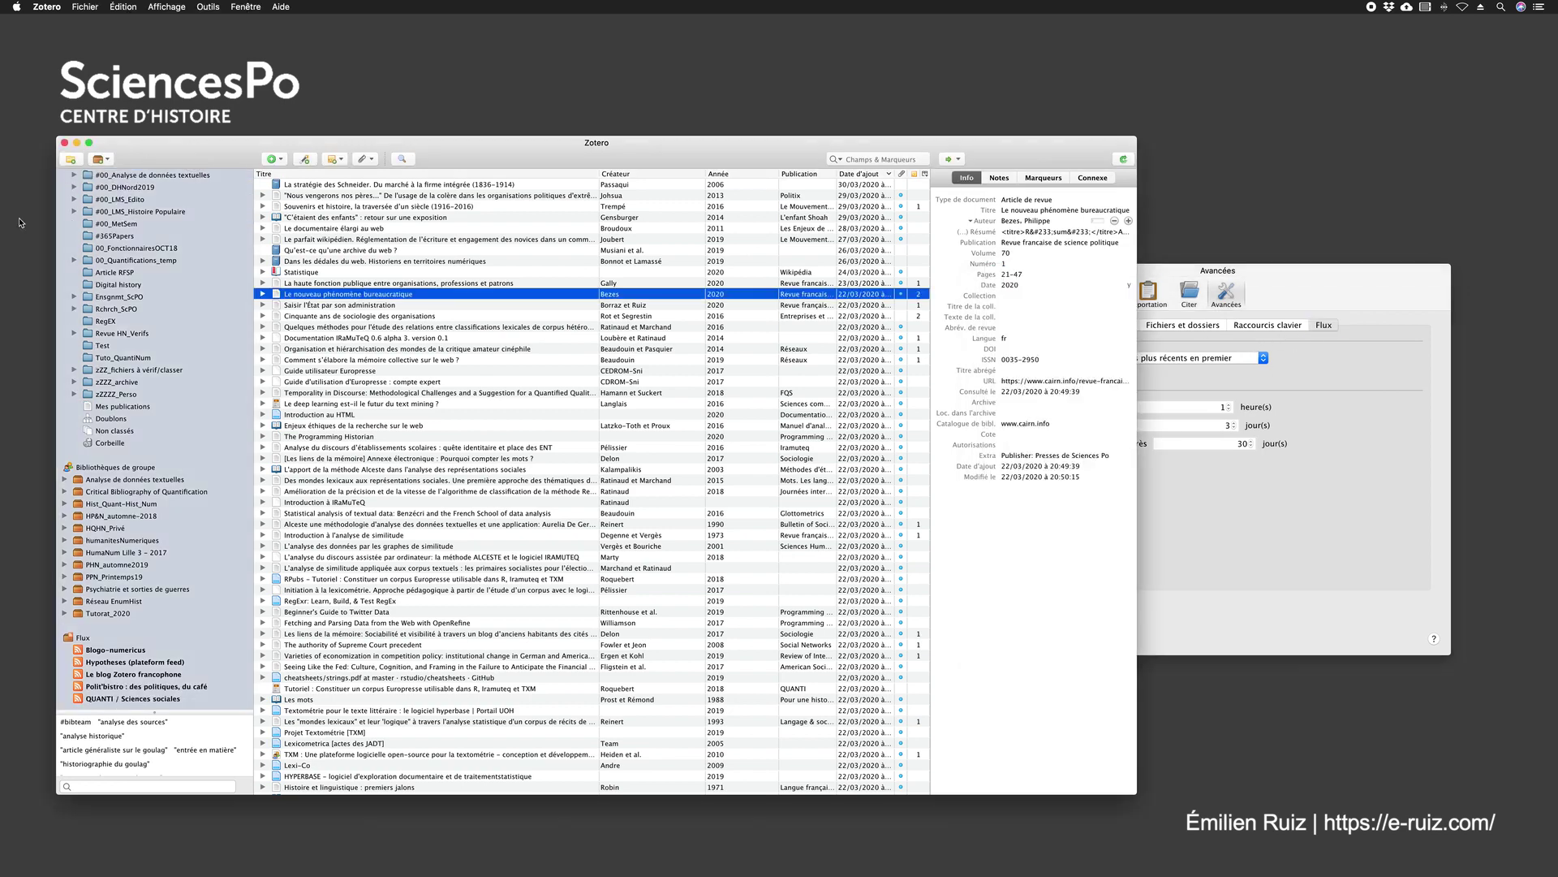
scroll(130, 258, "up", 2)
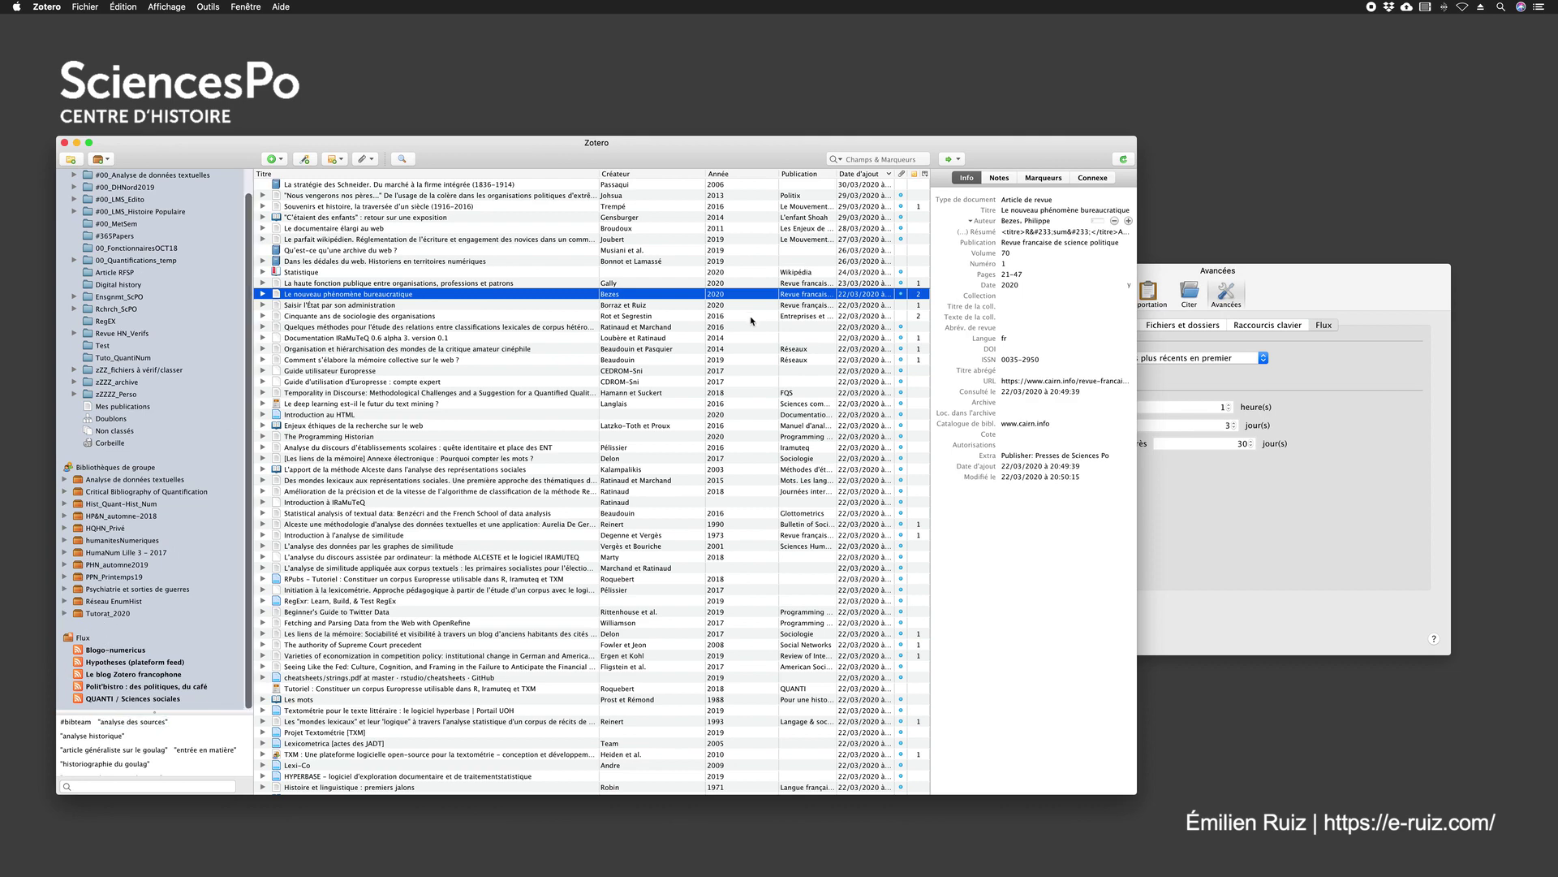
Step: Return to the feed settings, view the available feed sort orders, and close the preferences
left_click(1308, 286)
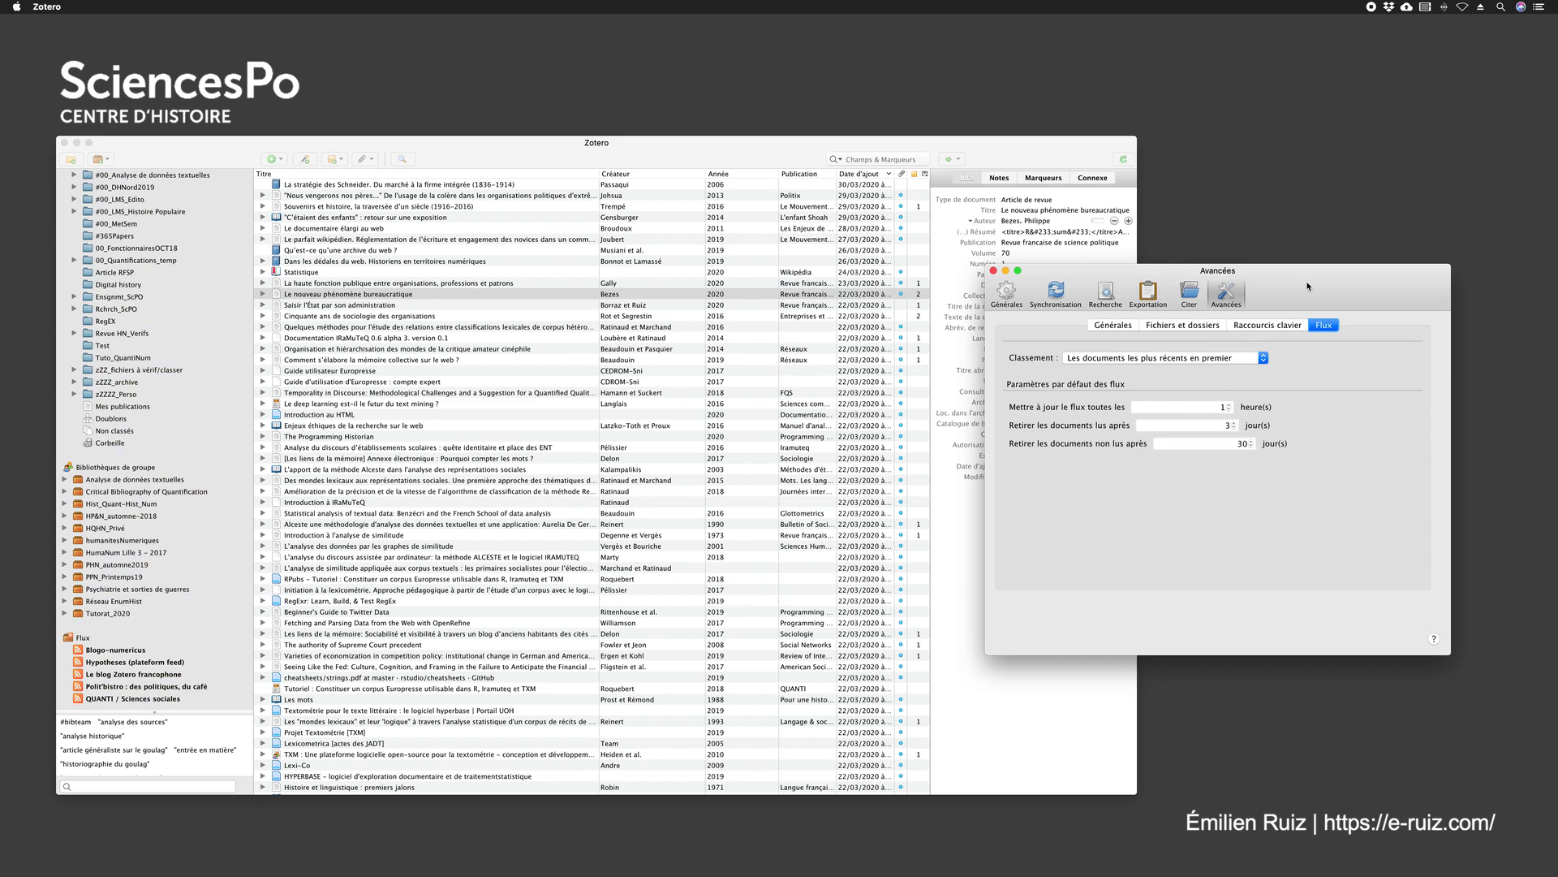
left_click(1120, 362)
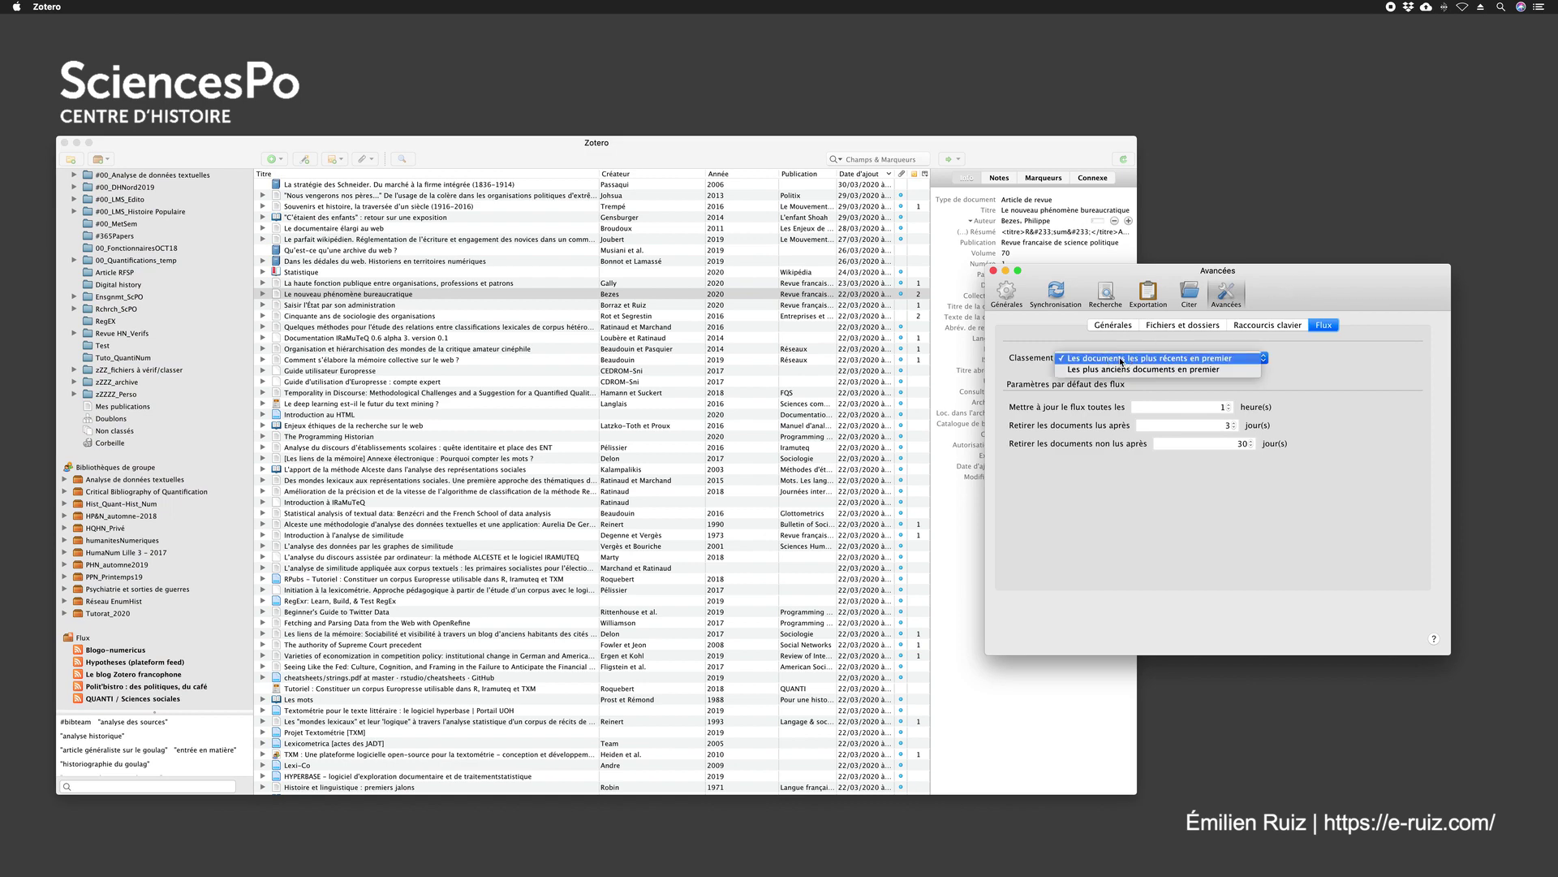
left_click(1029, 372)
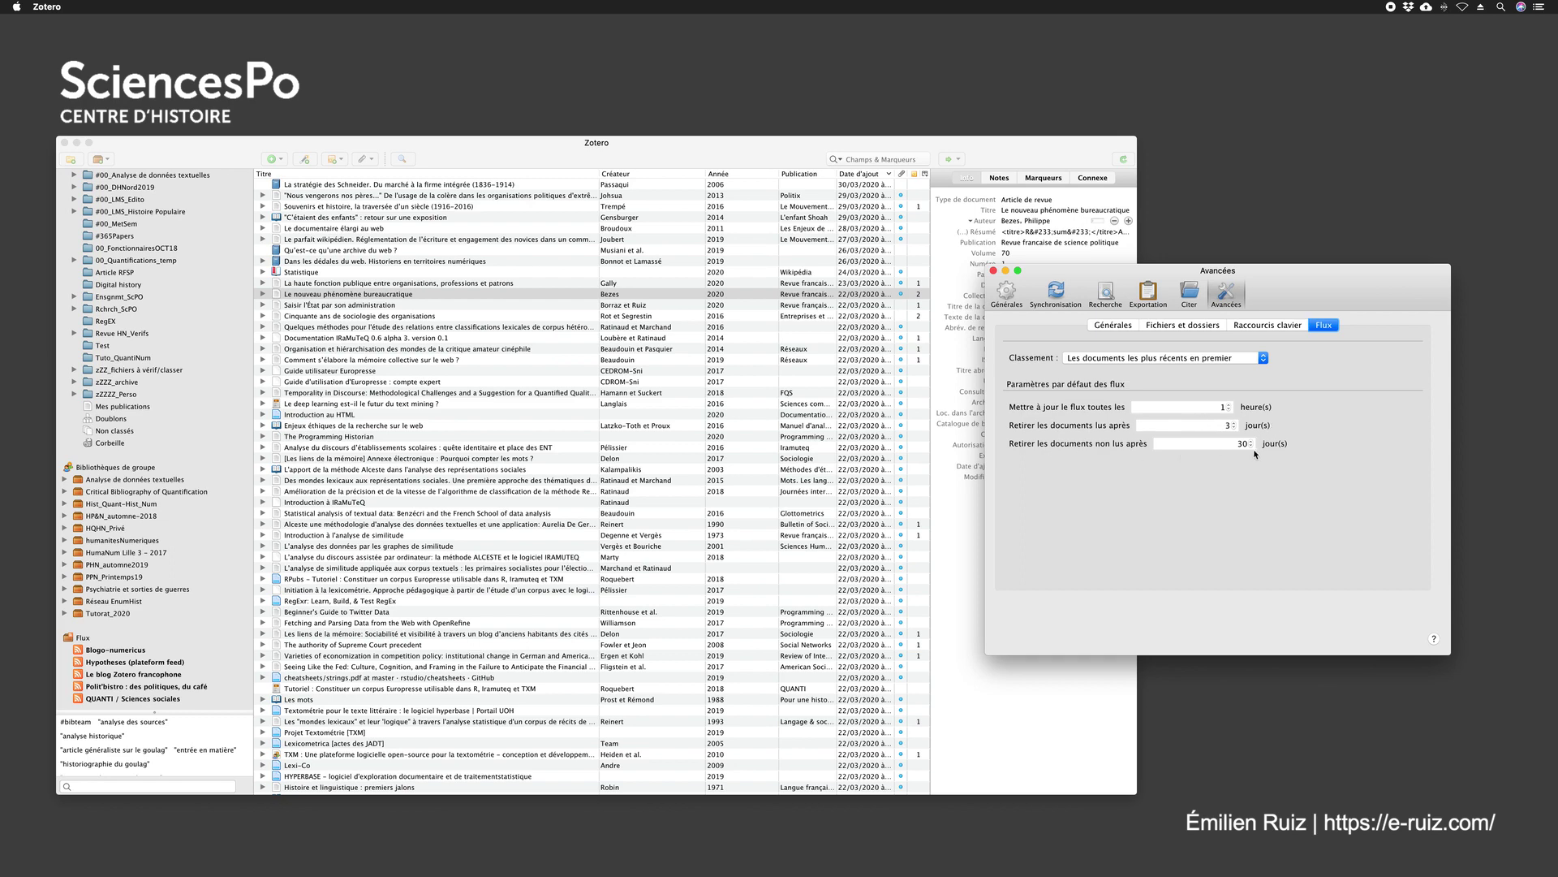
left_click(994, 270)
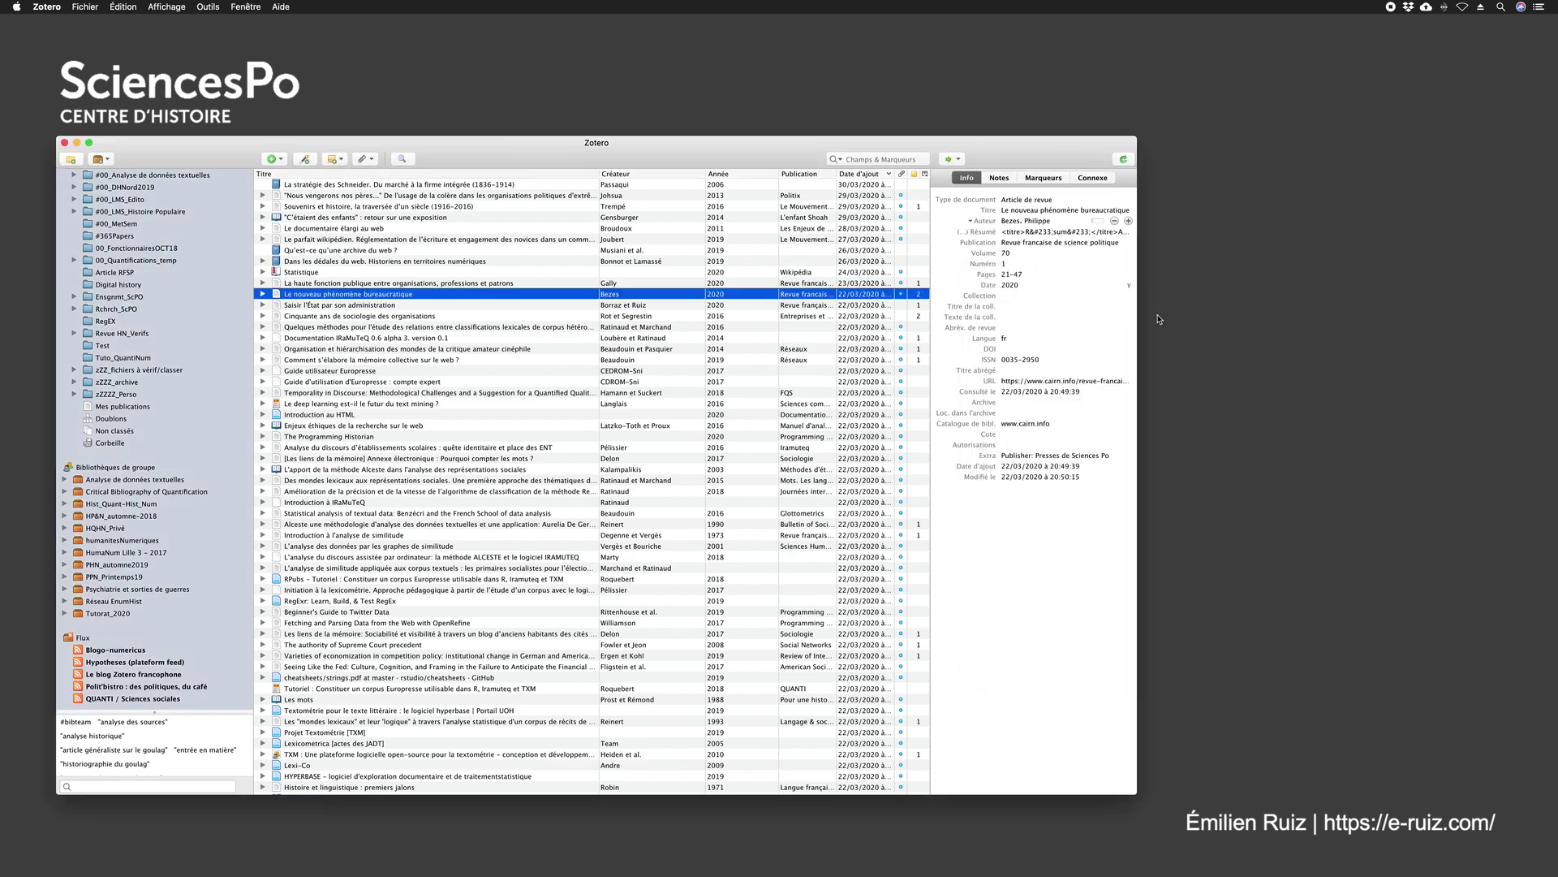
Step: Reopen the preferences and switch from the advanced settings to the general settings
left_click(48, 8)
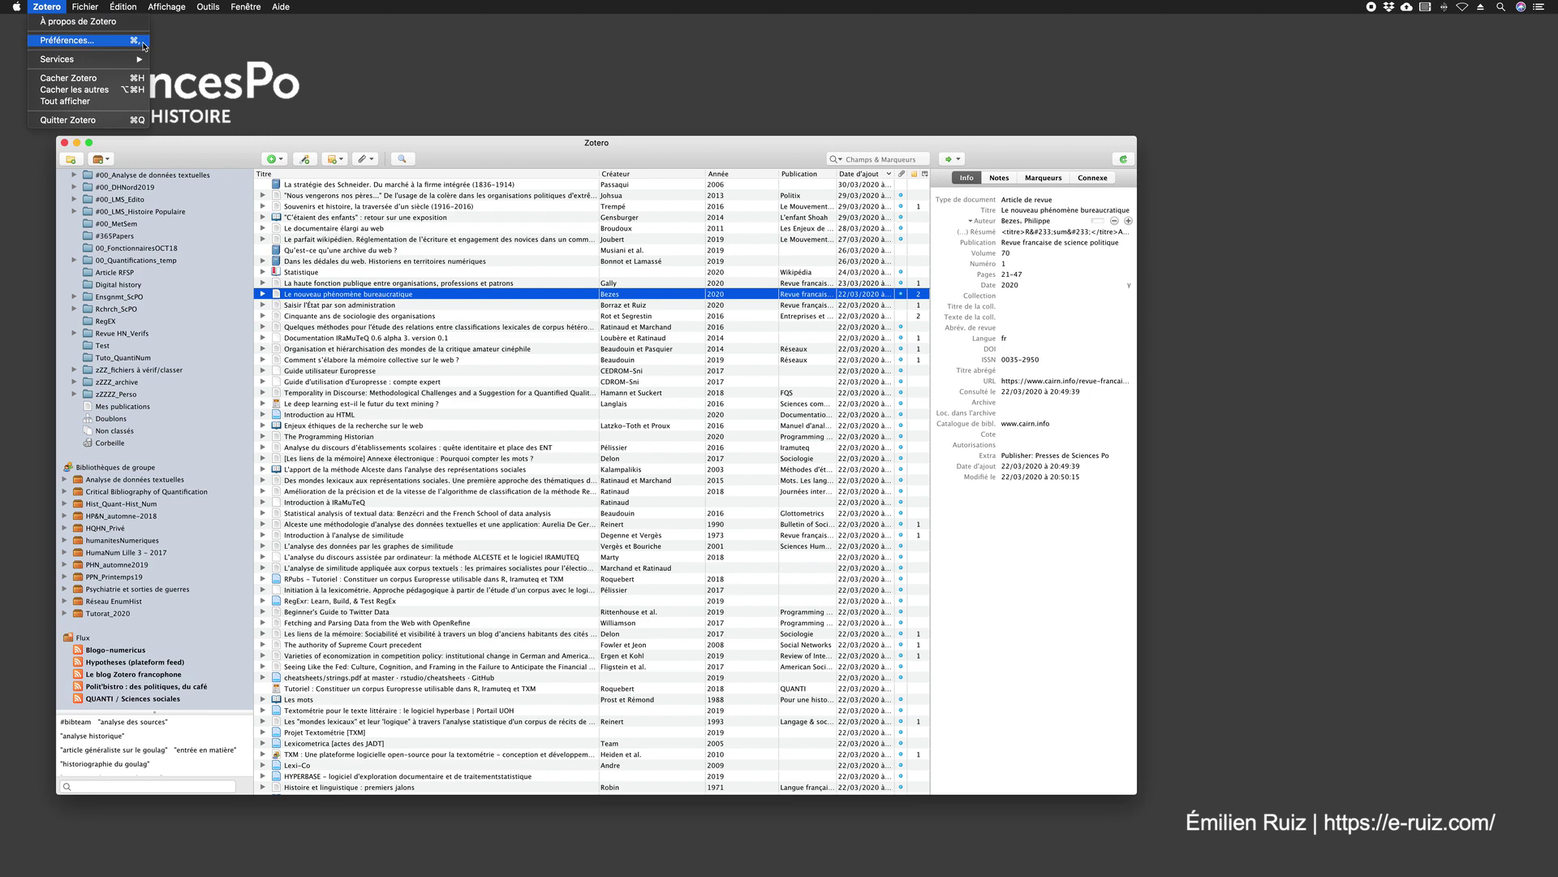
left_click(274, 47)
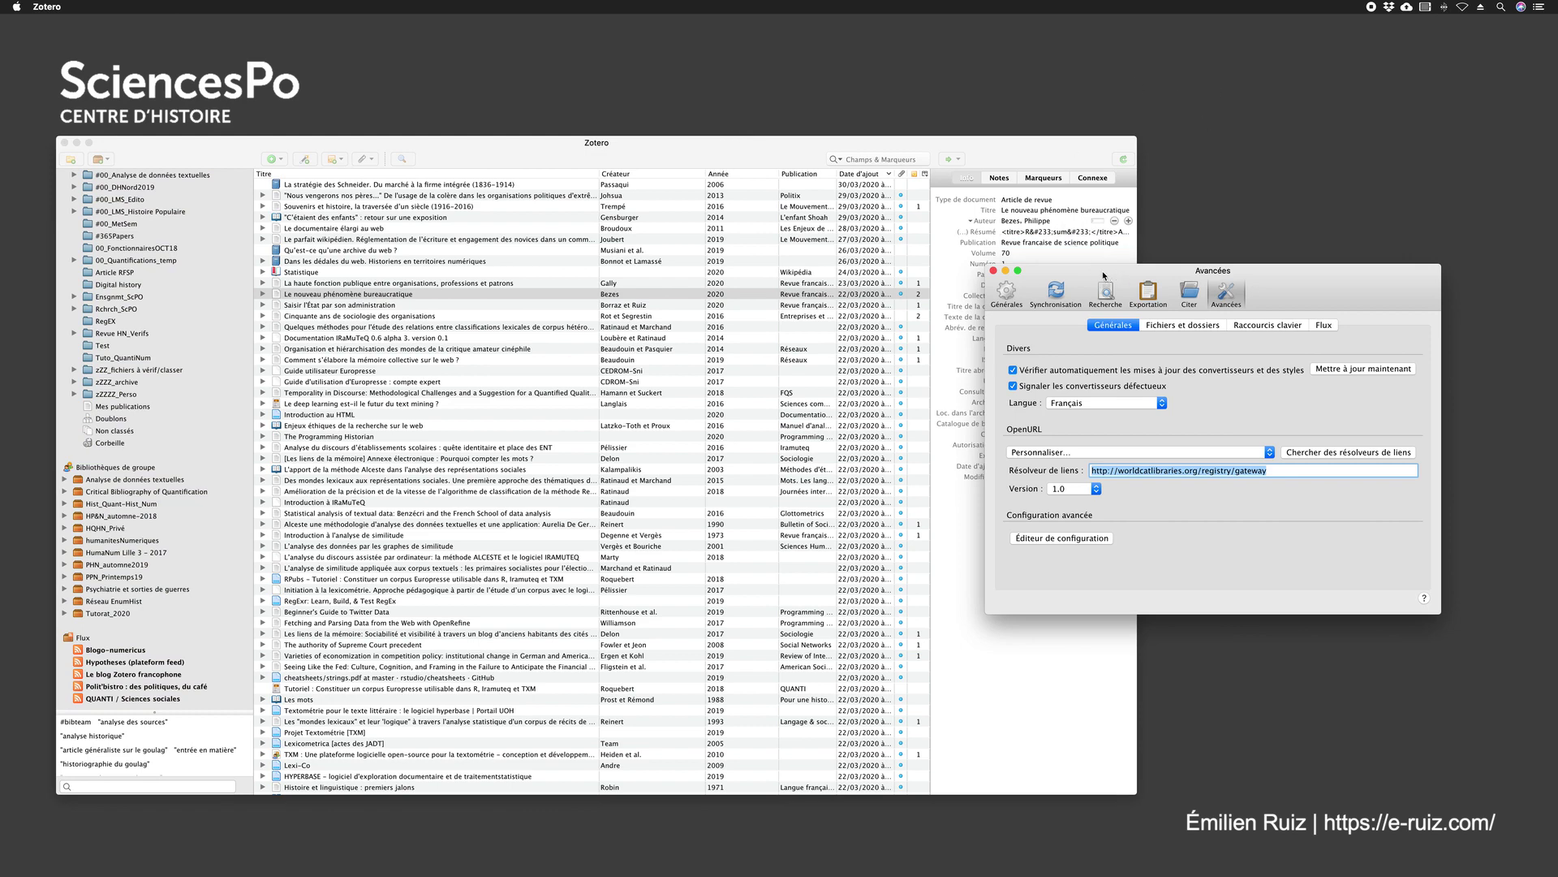
left_click(1005, 305)
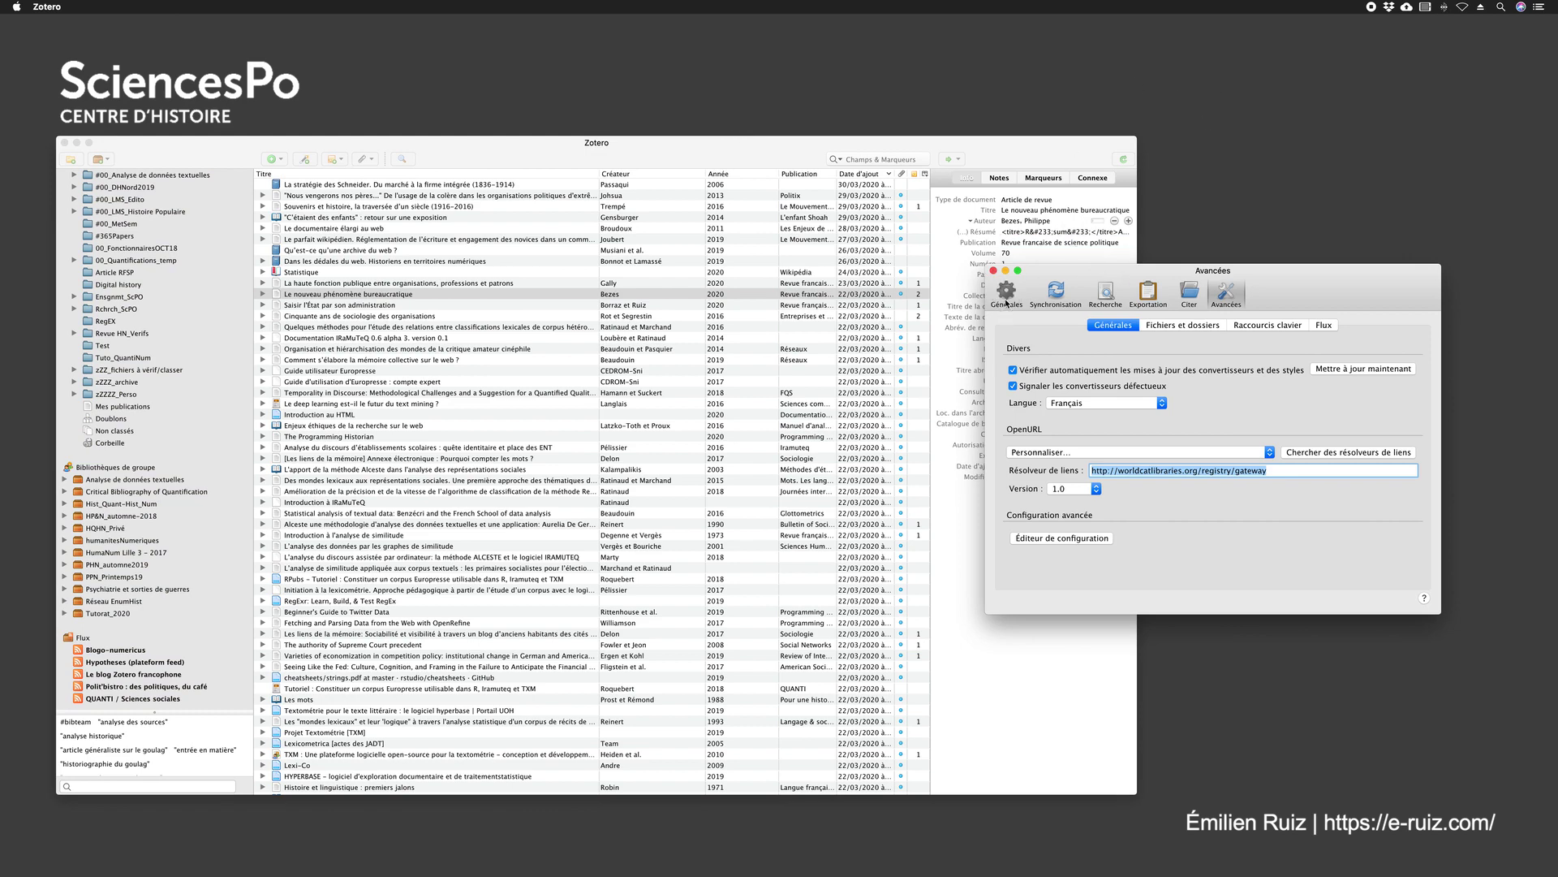